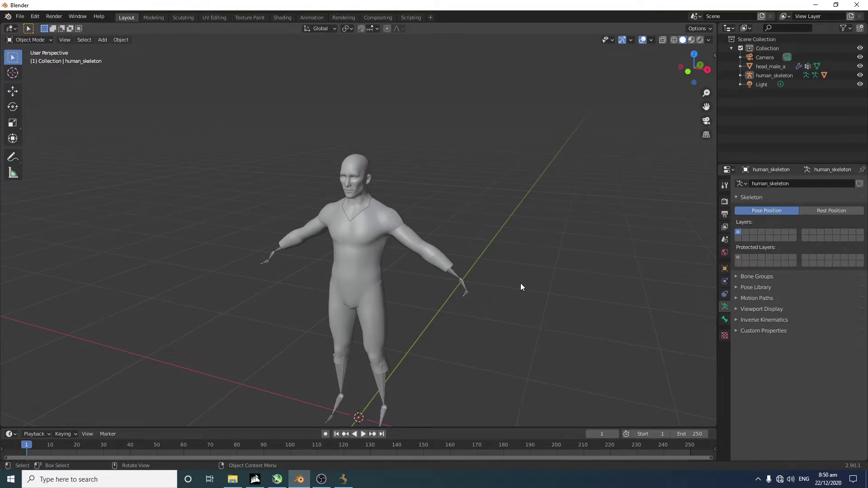
middle_drag(494, 252, 530, 307)
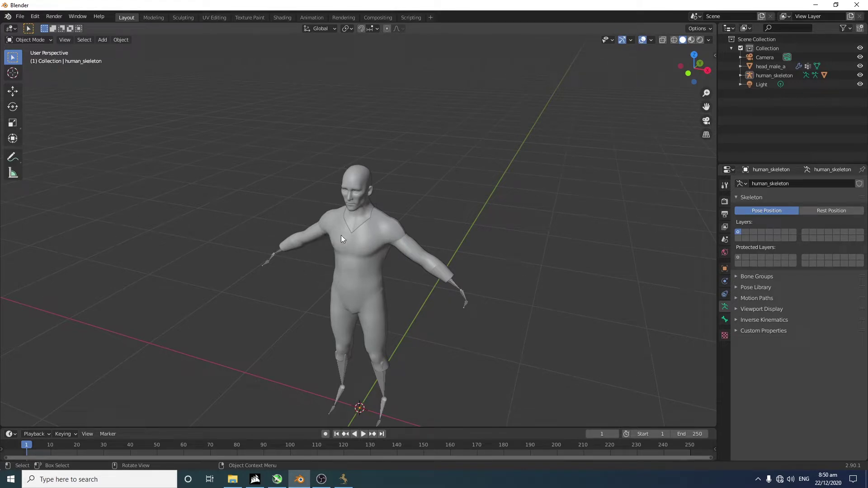
middle_drag(400, 217, 373, 236)
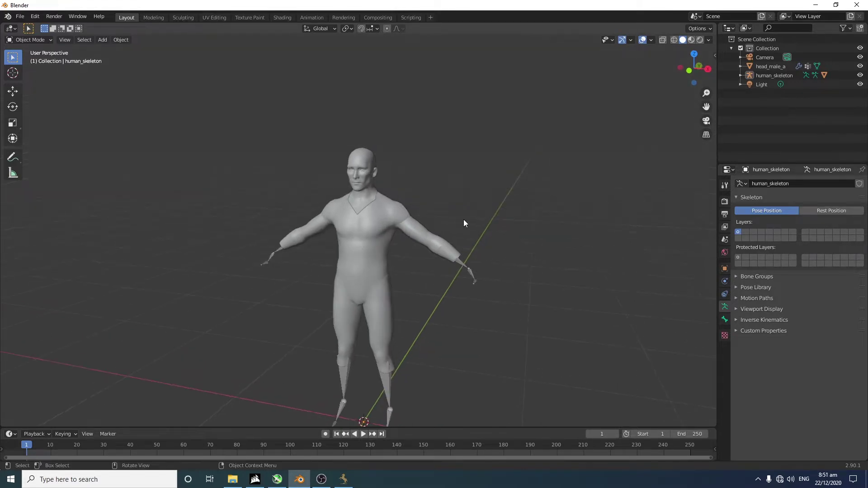
middle_drag(464, 223, 455, 228)
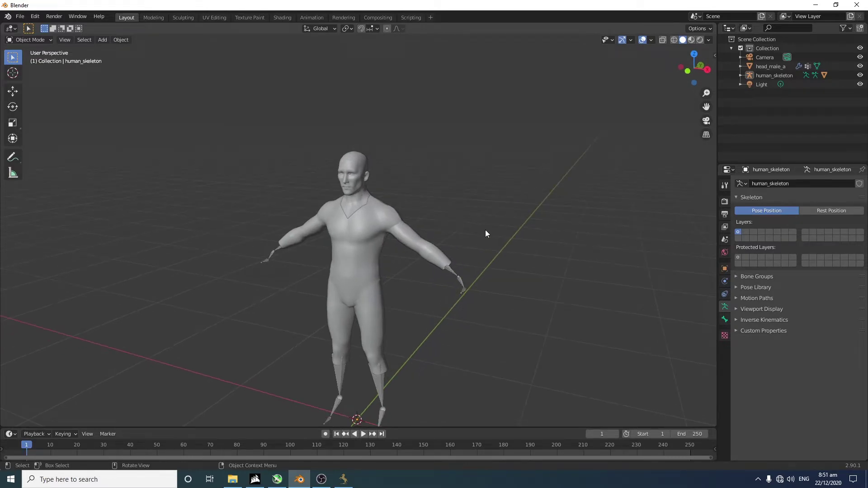
middle_drag(484, 235, 430, 241)
scroll(470, 234, up, 2)
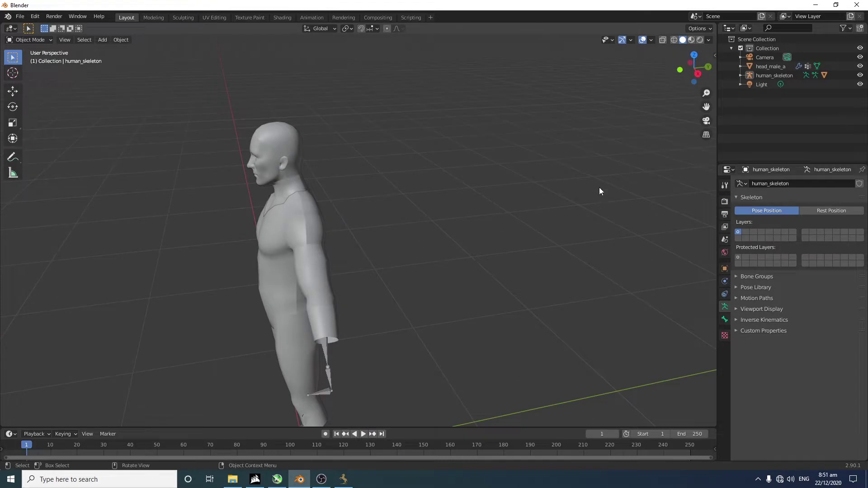
Add a plane mesh at the world origin, at the figure's feet
key(shift+a)
mouse_move(585, 192)
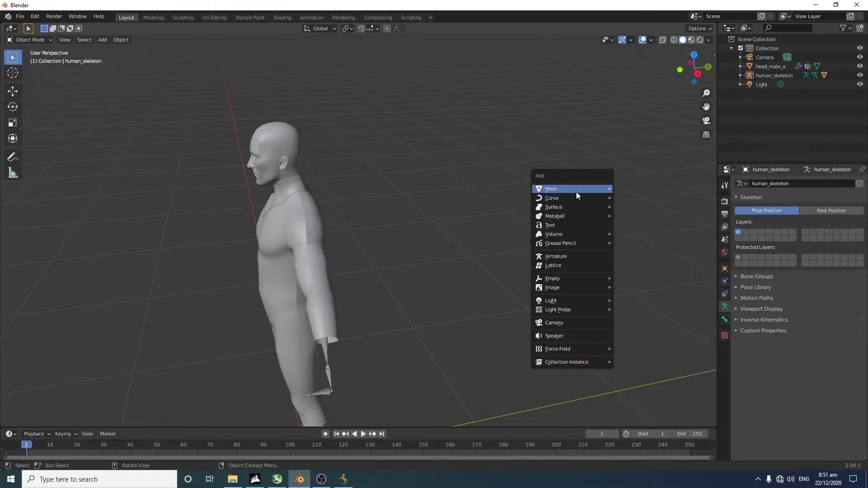
click(629, 190)
scroll(513, 239, down, 4)
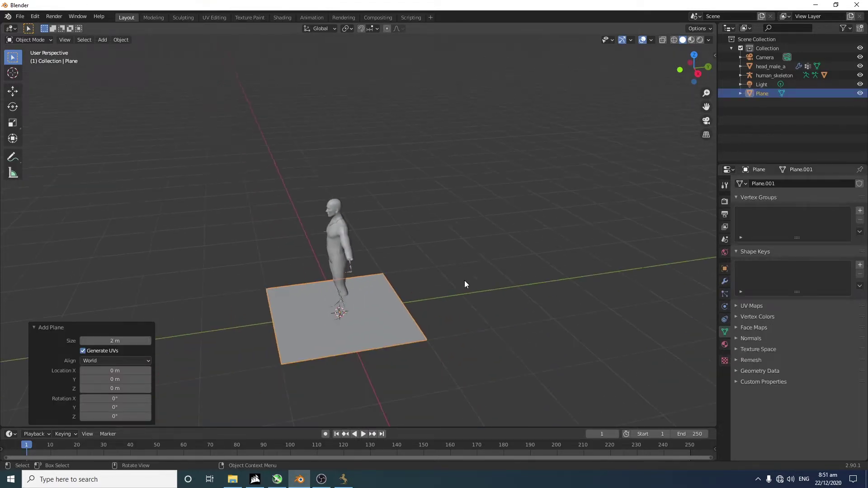
click(409, 320)
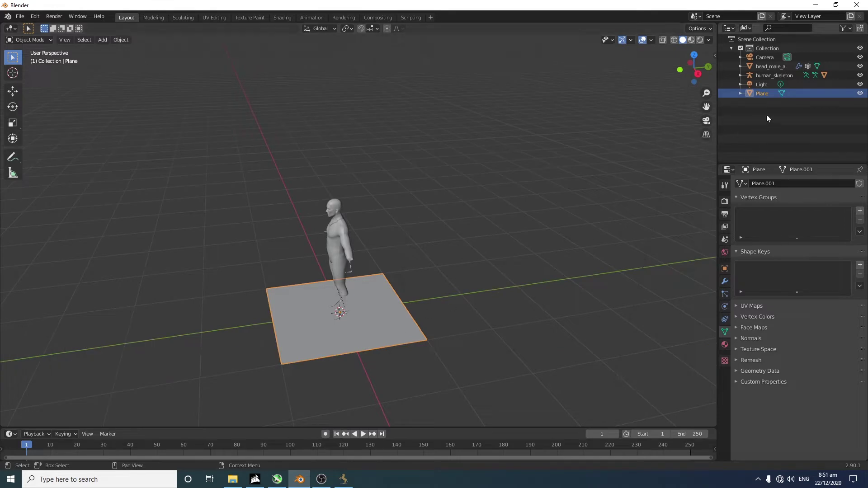
Stand the plane upright by setting its X rotation to 90°
click(724, 283)
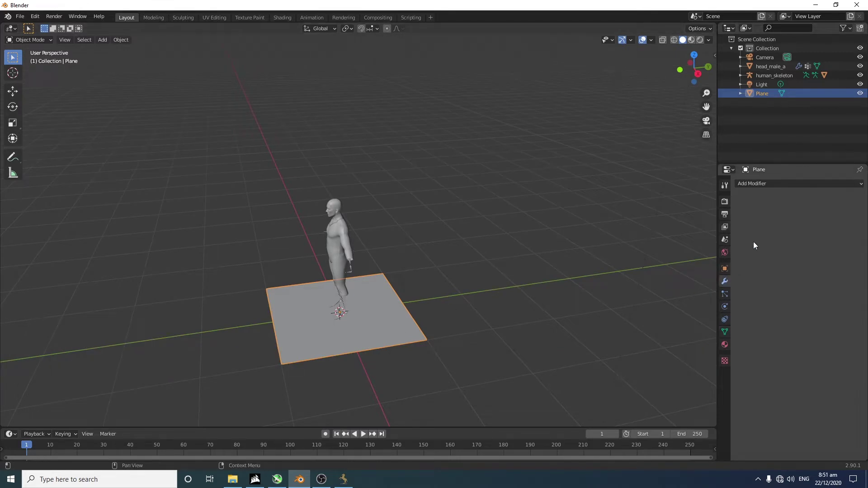
click(725, 268)
click(820, 257)
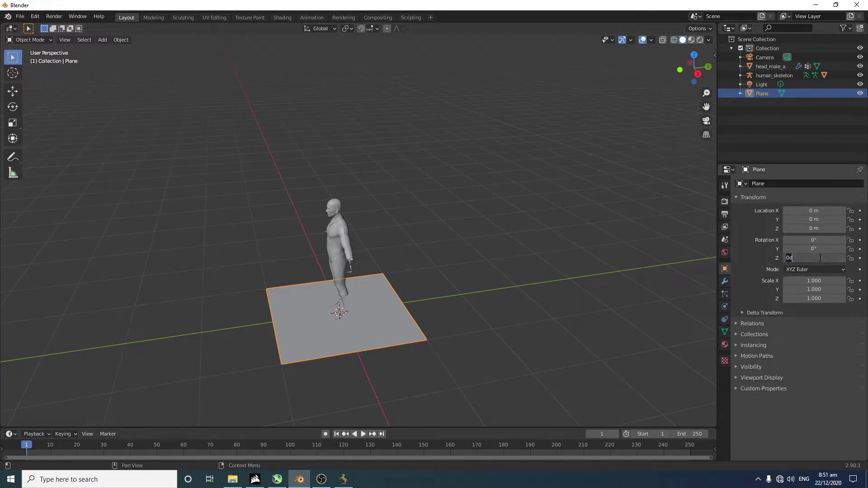
key(Return)
click(812, 240)
text(90)
key(Return)
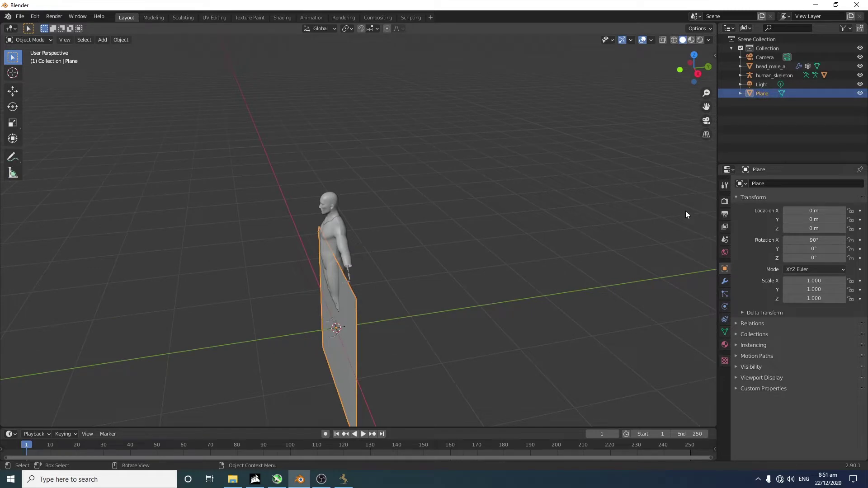
In back view, scale the plane to about 0.6 and raise it about 0.93 m along Z to cover the torso and legs
click(706, 67)
key(s)
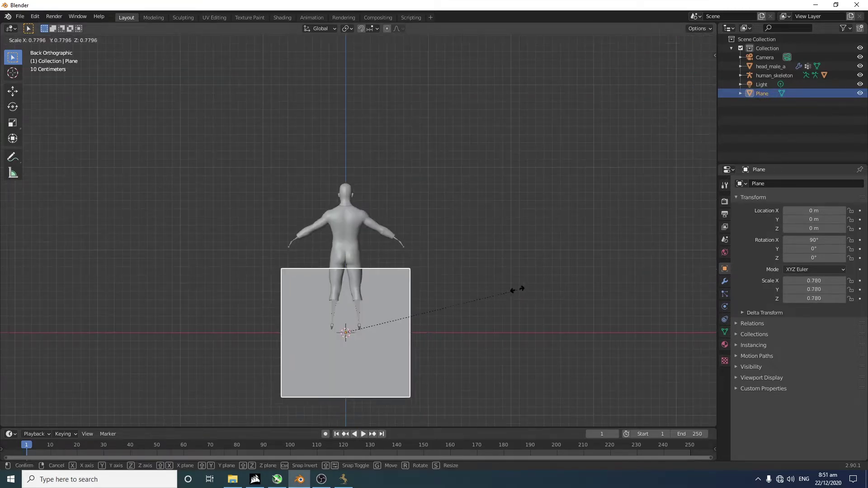
click(474, 295)
key(g)
key(z)
click(469, 217)
Move the plane about 0.18 m along Y so it sits just behind the figure's back
middle_drag(469, 217, 523, 265)
key(g)
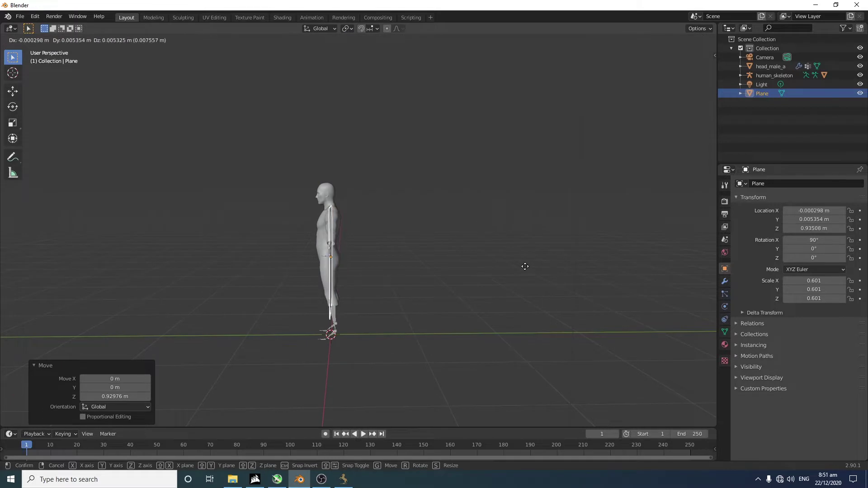
key(y)
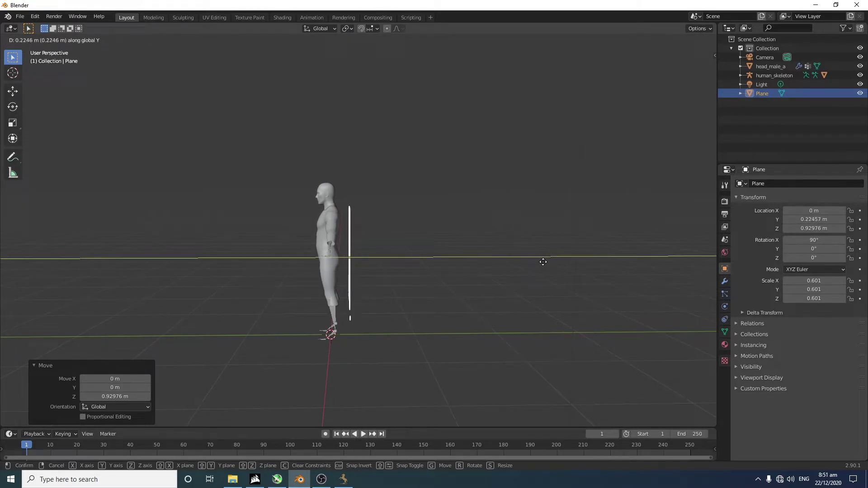
click(540, 260)
middle_drag(539, 260, 436, 346)
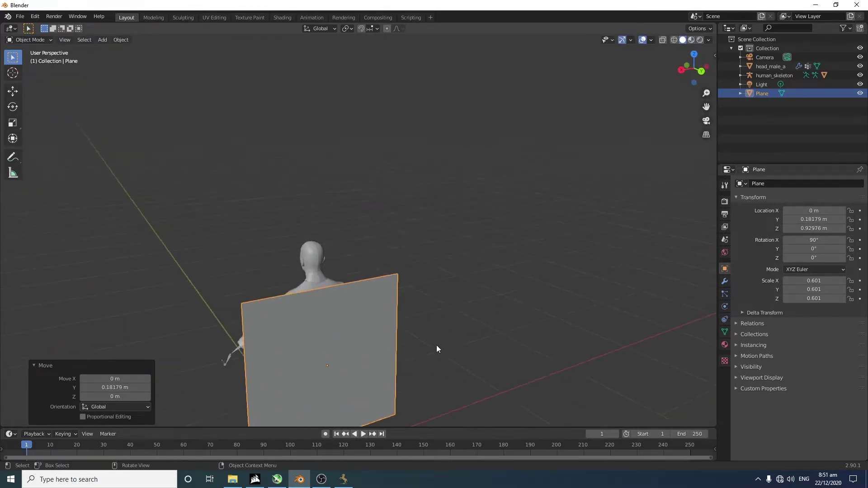
In Edit Mode, scale the plane's top edge to about 0.4 and narrow its bottom edge to form a tapered cape
key(Tab)
key(a)
key(s)
click(400, 354)
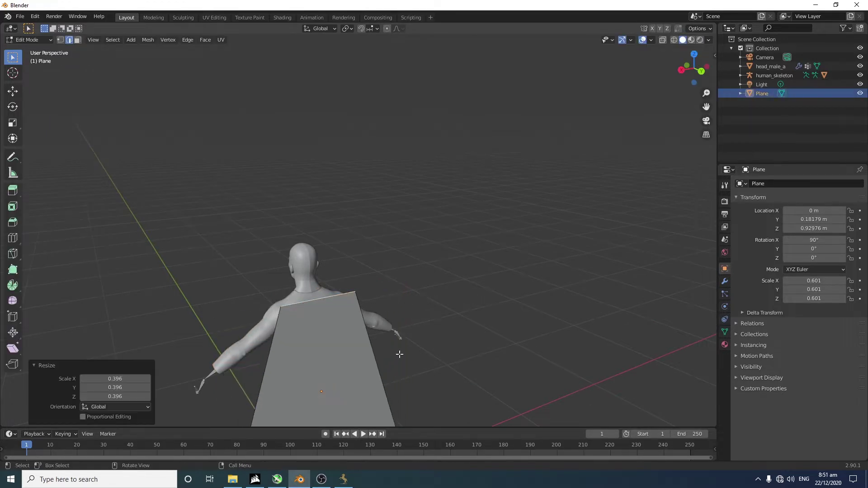
scroll(400, 354, down, 3)
click(387, 385)
key(s)
click(388, 370)
click(388, 371)
middle_drag(387, 370, 395, 337)
scroll(395, 337, up, 2)
scroll(393, 333, down, 2)
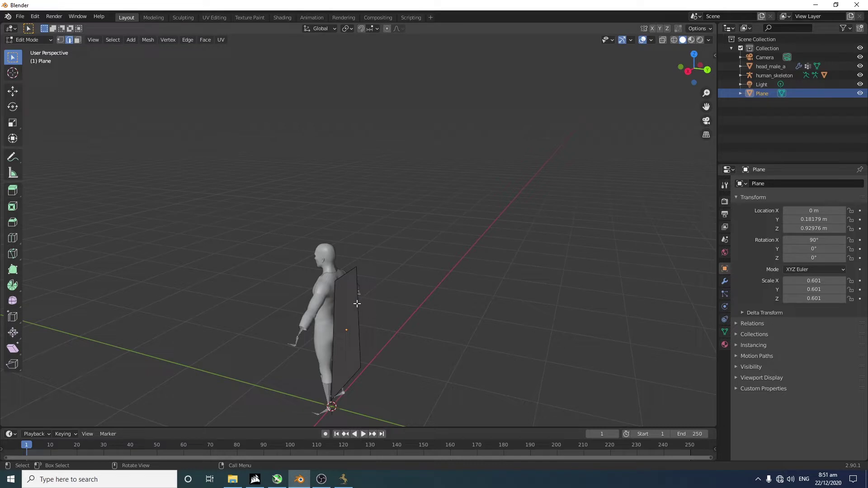
Extrude the cape's top edge about 0.11 m forward along Y, raise it about 0.05 m onto the shoulders, and return to Object Mode
scroll(357, 303, up, 2)
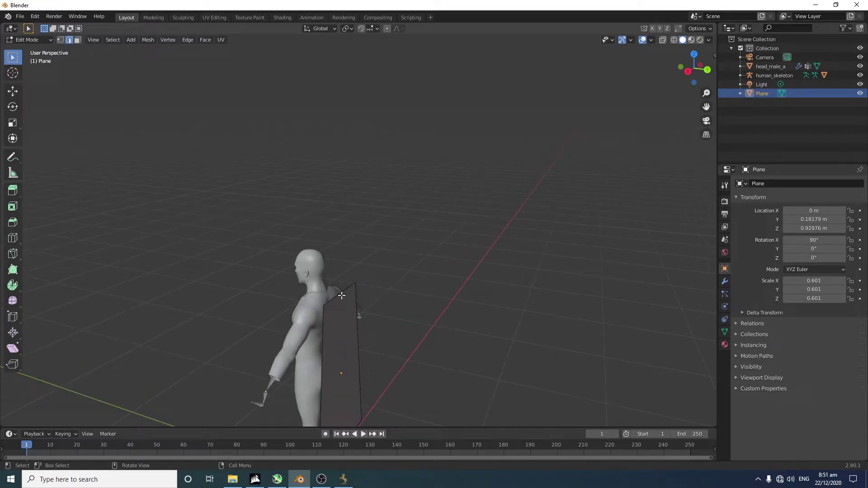
key(e)
right_click(330, 296)
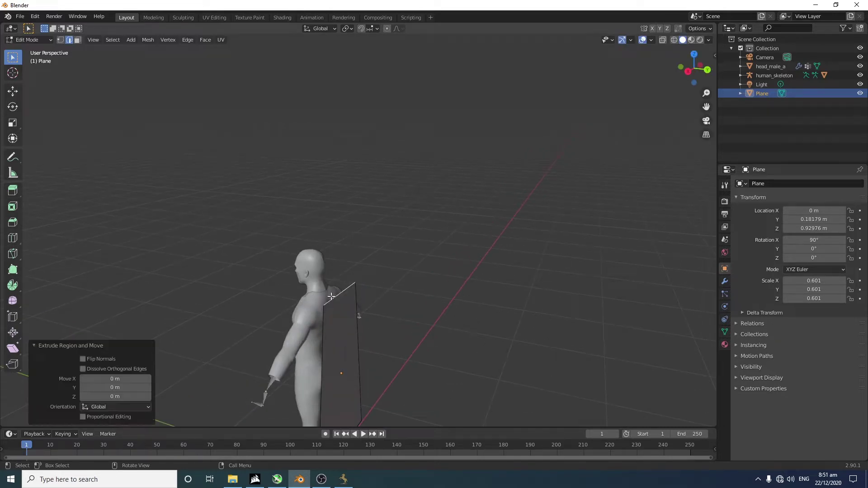
key(g)
key(y)
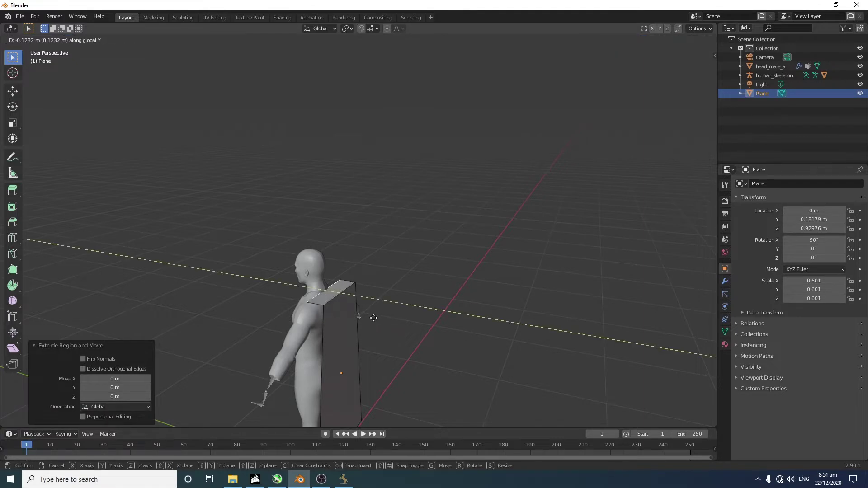
click(374, 318)
key(g)
key(z)
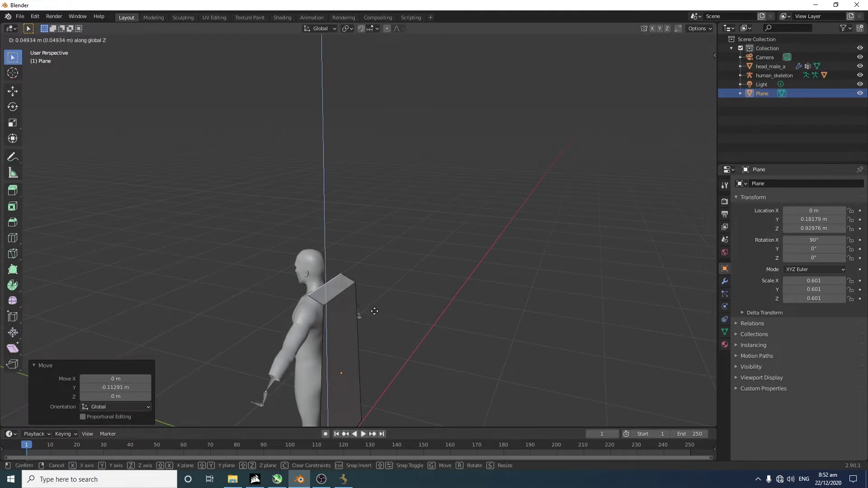
click(374, 311)
click(433, 298)
middle_drag(433, 297, 394, 292)
scroll(386, 333, down, 3)
scroll(387, 329, up, 3)
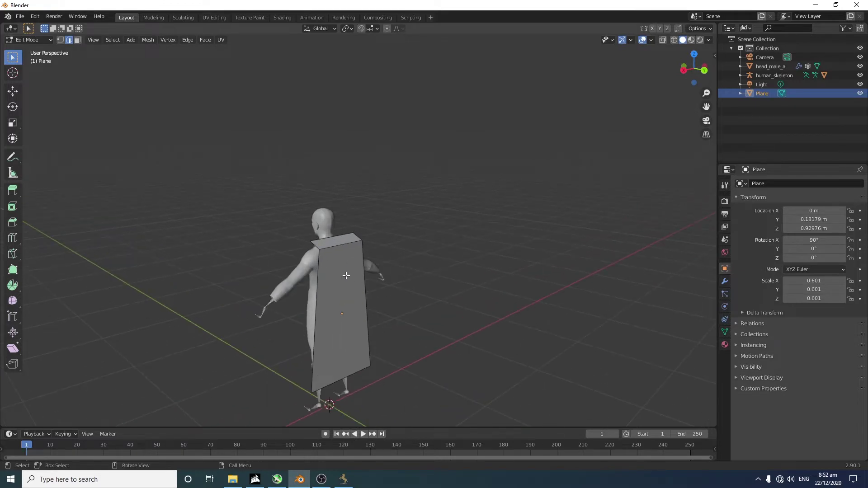
key(Tab)
click(260, 149)
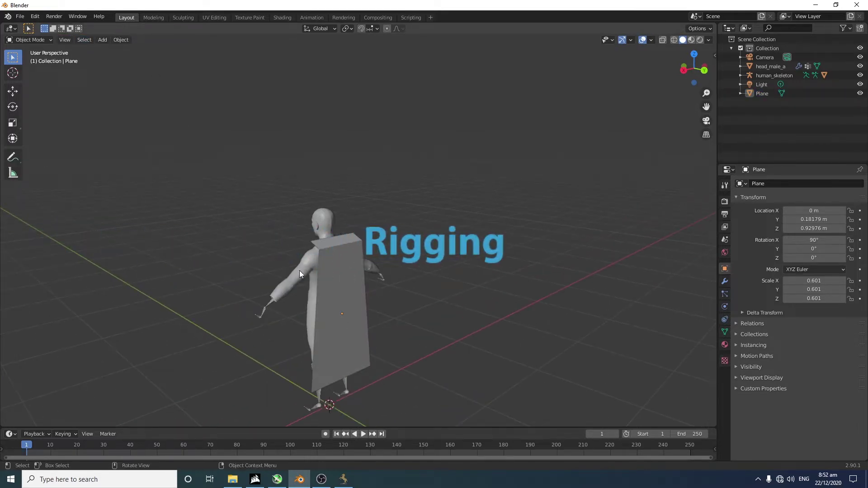
Select the body mesh and the cape plane with the plane active, and switch to Weight Paint mode
click(343, 286)
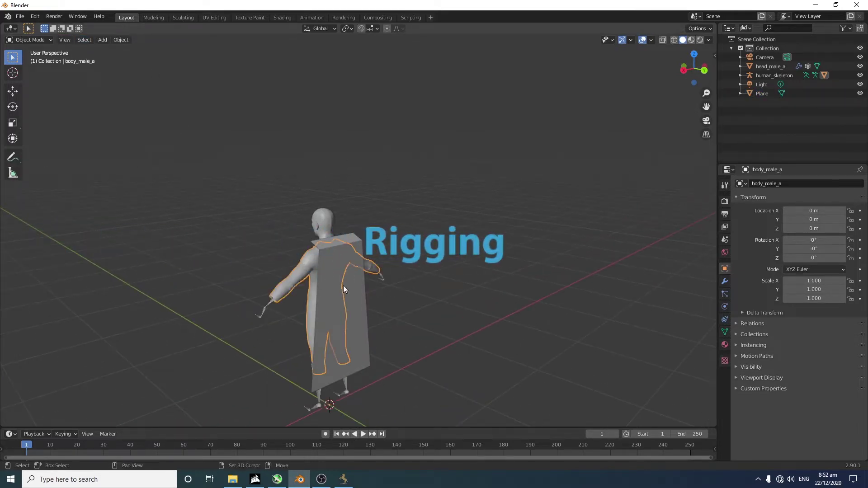
click(116, 40)
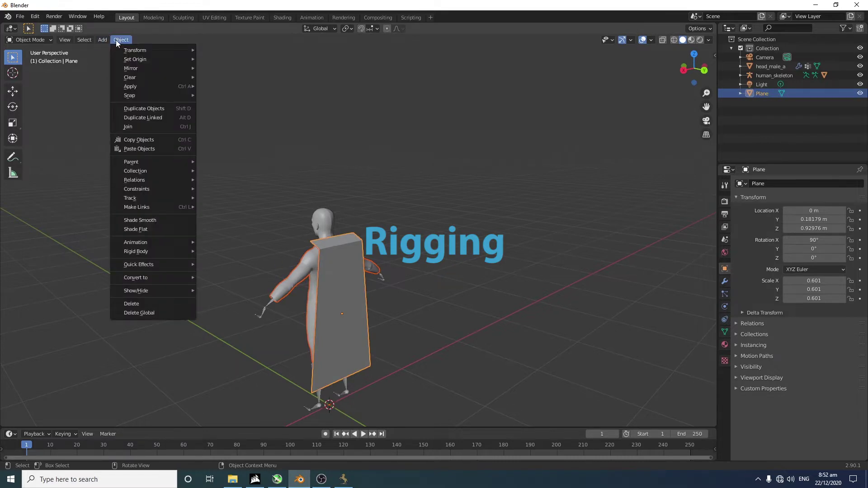
click(35, 42)
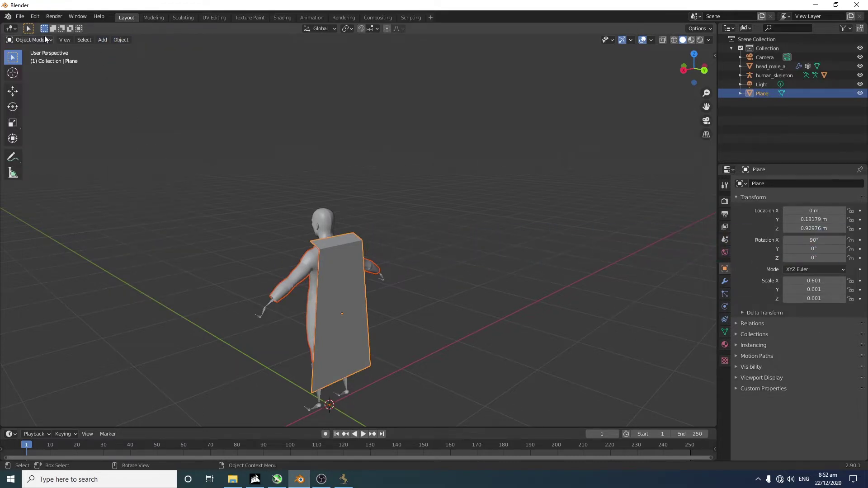
click(37, 40)
click(34, 89)
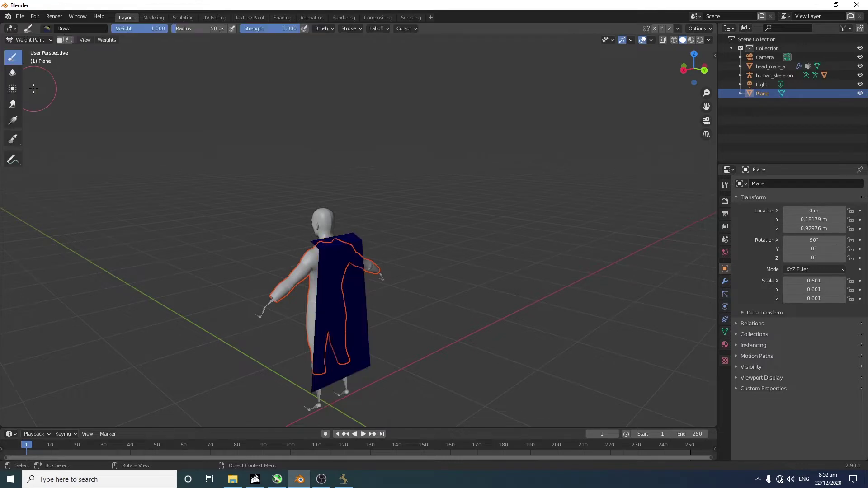
Transfer the body's vertex group weights to the cape plane, with the source layers selected by name
scroll(407, 266, up, 2)
middle_drag(342, 255, 352, 180)
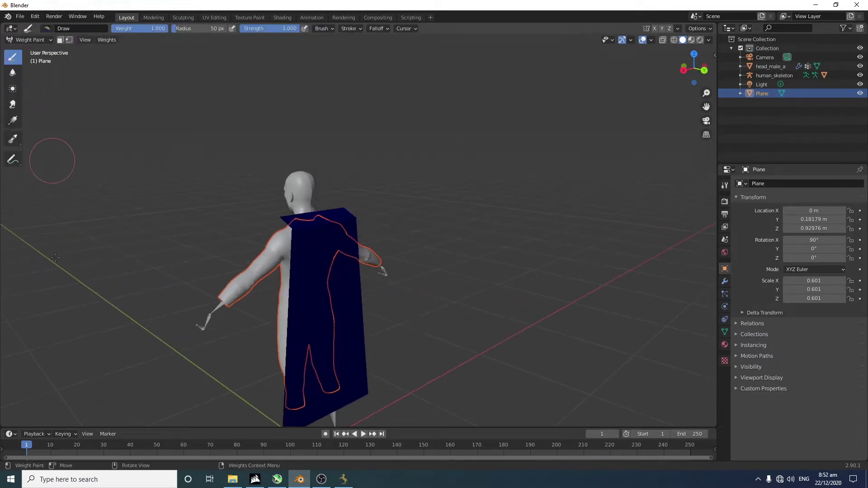
click(106, 40)
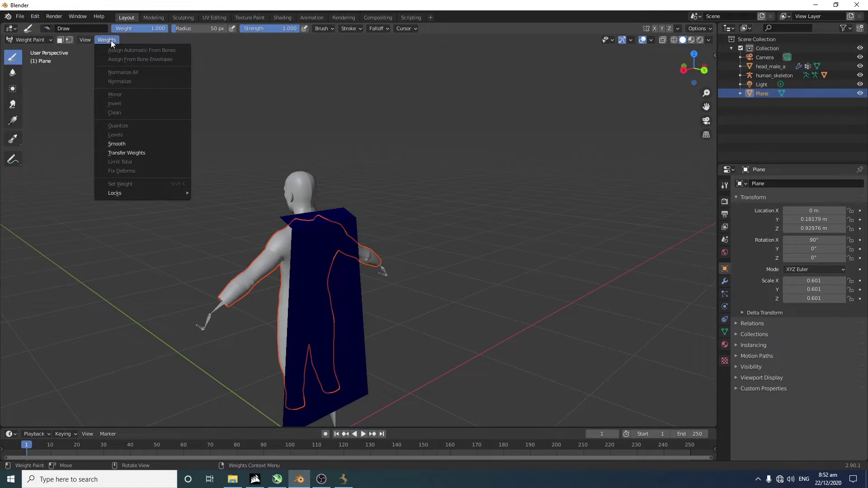
click(134, 155)
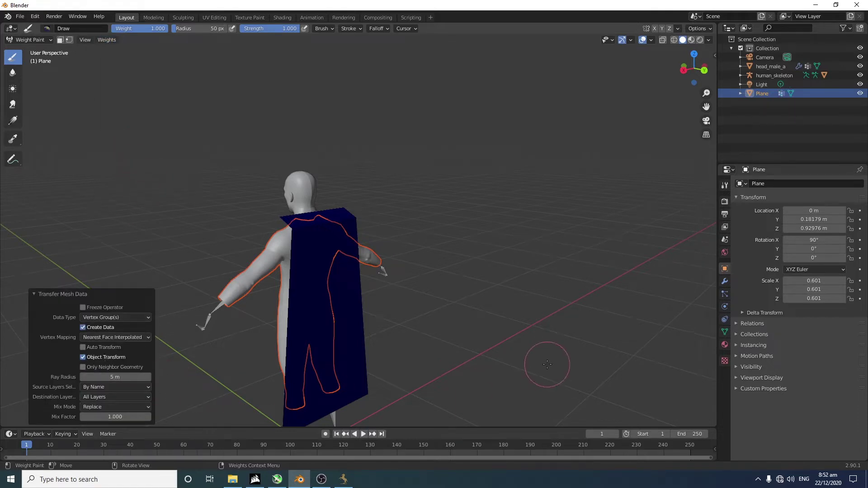
Examine the cape's transferred vertex groups, checking the weights of leg groups such as l_thigh, l_calf and l_toe0
click(725, 332)
scroll(768, 253, down, 1)
click(768, 249)
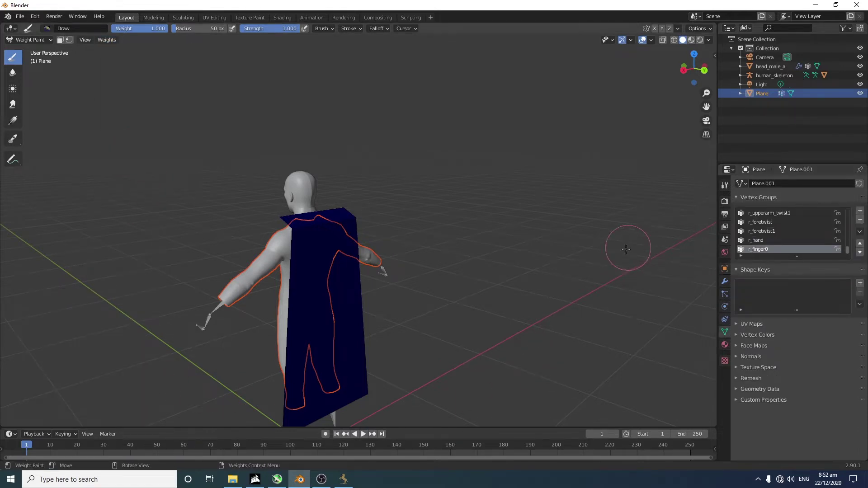
scroll(629, 251, down, 3)
scroll(542, 265, up, 4)
middle_drag(675, 293, 610, 277)
scroll(780, 223, up, 10)
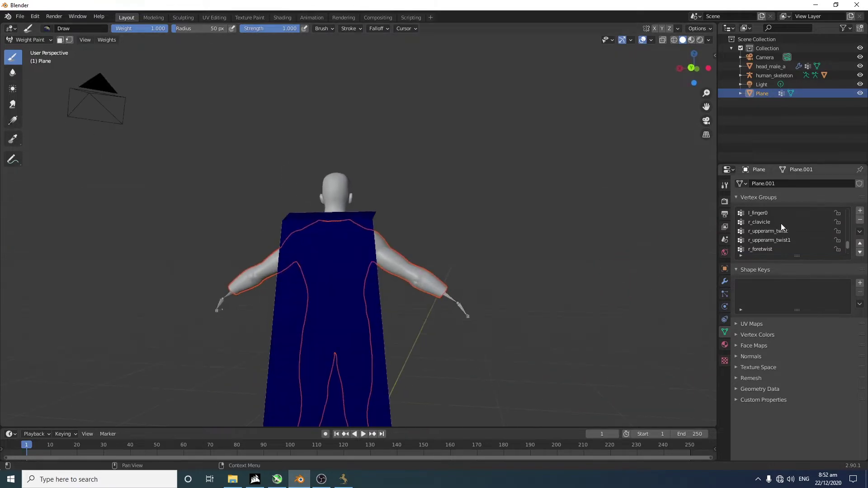
click(774, 222)
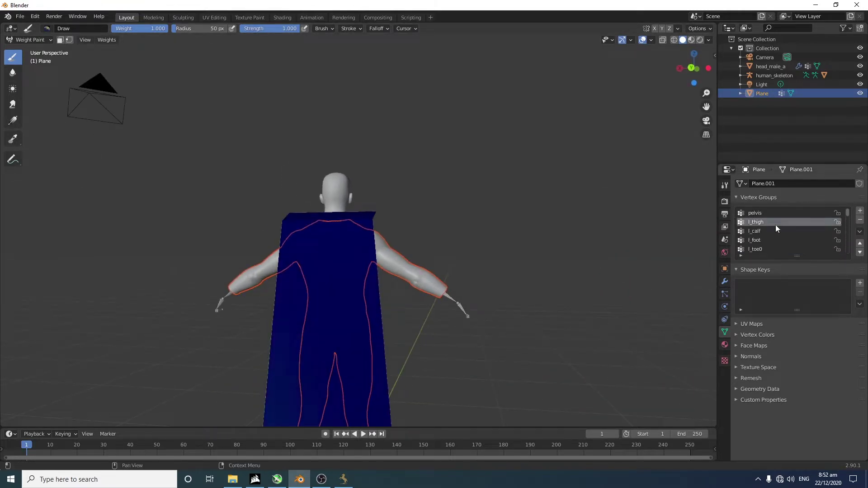
scroll(568, 324, down, 4)
scroll(383, 343, up, 2)
middle_drag(383, 343, 321, 324)
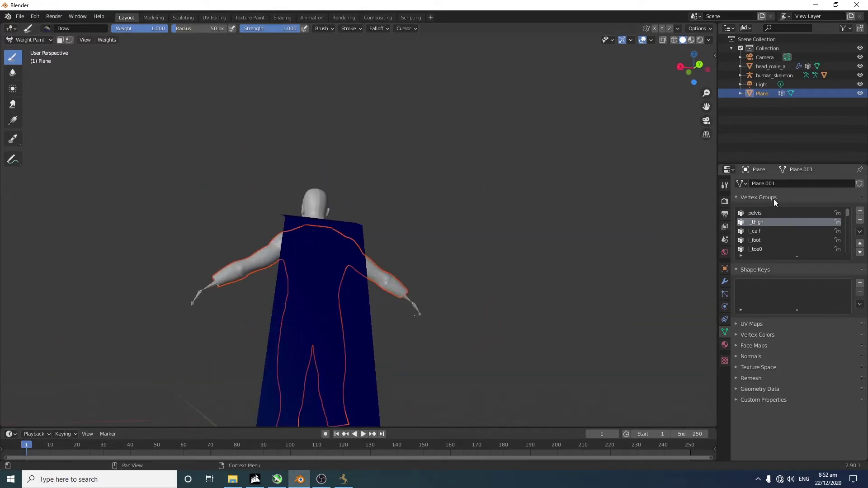
click(777, 230)
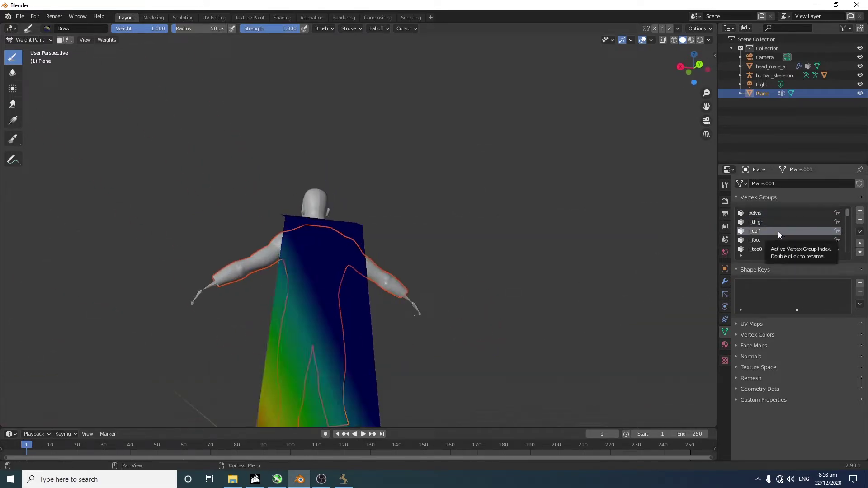
click(770, 238)
scroll(768, 226, down, 2)
click(762, 231)
click(754, 222)
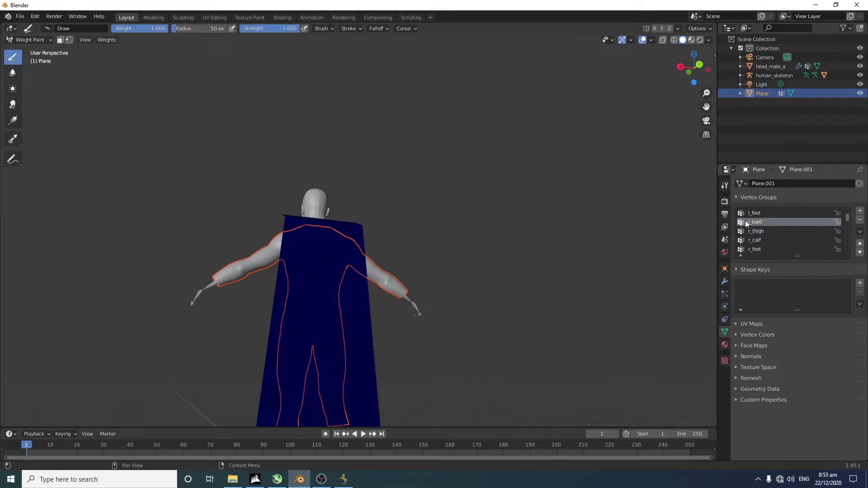
middle_drag(420, 353, 403, 357)
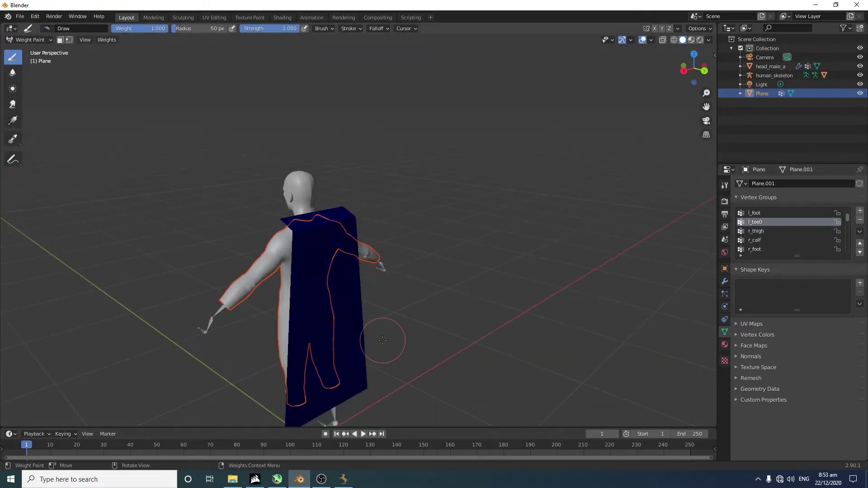
mouse_move(356, 314)
middle_down()
mouse_move(396, 312)
mouse_move(385, 301)
middle_up()
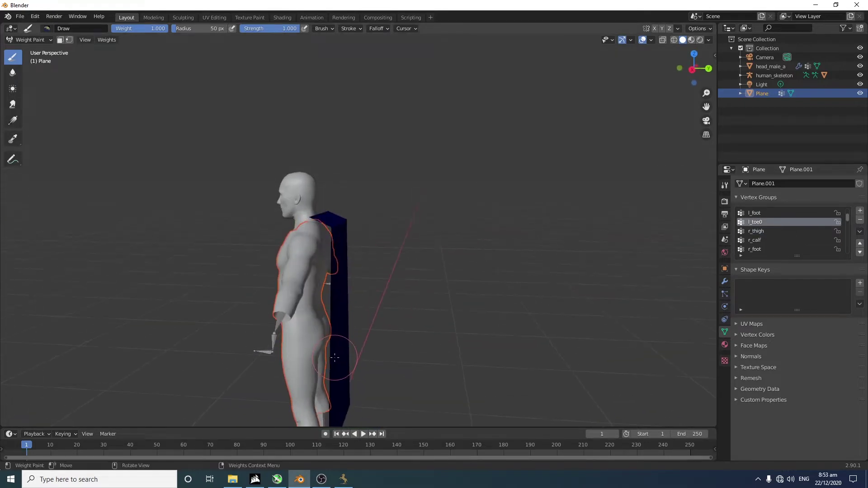
mouse_move(335, 266)
middle_down()
mouse_move(361, 277)
mouse_move(397, 238)
mouse_move(345, 261)
middle_up()
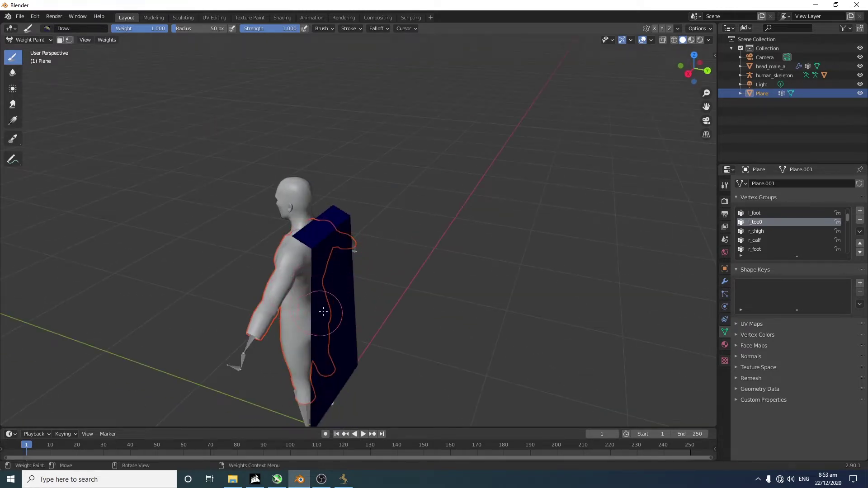
mouse_move(193, 232)
middle_down()
mouse_move(276, 245)
mouse_move(232, 246)
middle_up()
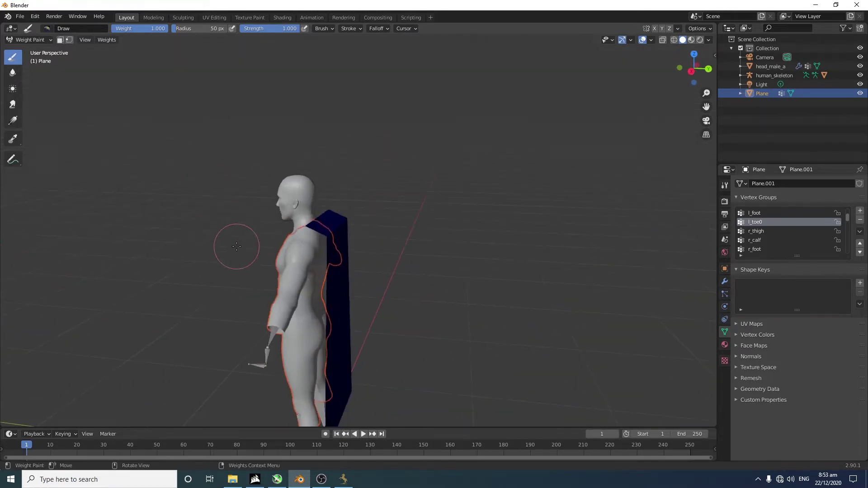
mouse_move(287, 184)
middle_down()
mouse_move(304, 247)
mouse_move(319, 251)
middle_up()
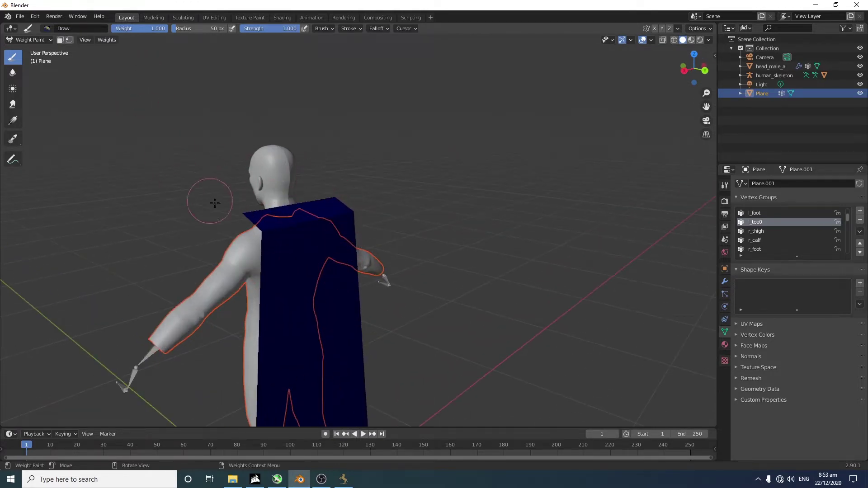
middle_drag(210, 198, 289, 219)
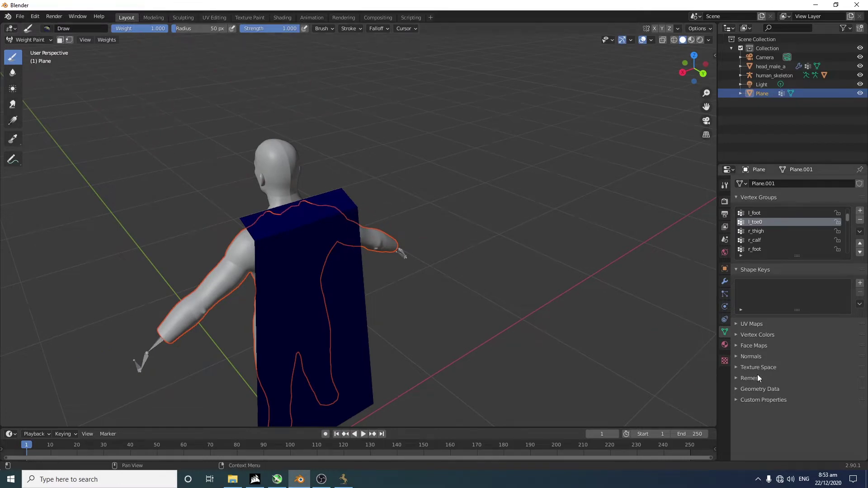
Add a material slot to the cape plane and create a new material in it
click(725, 346)
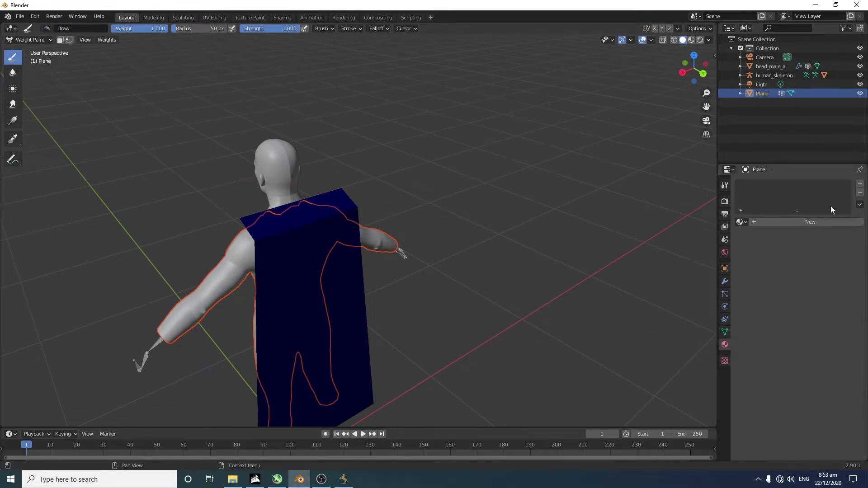
click(860, 184)
click(791, 221)
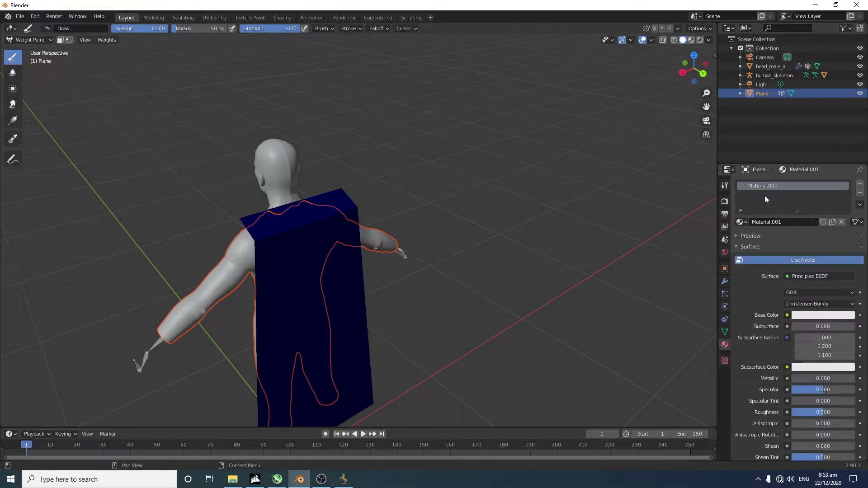
In Edit Mode with face selection, select all of the cape's faces and assign the new material to them
key(Tab)
key(Tab)
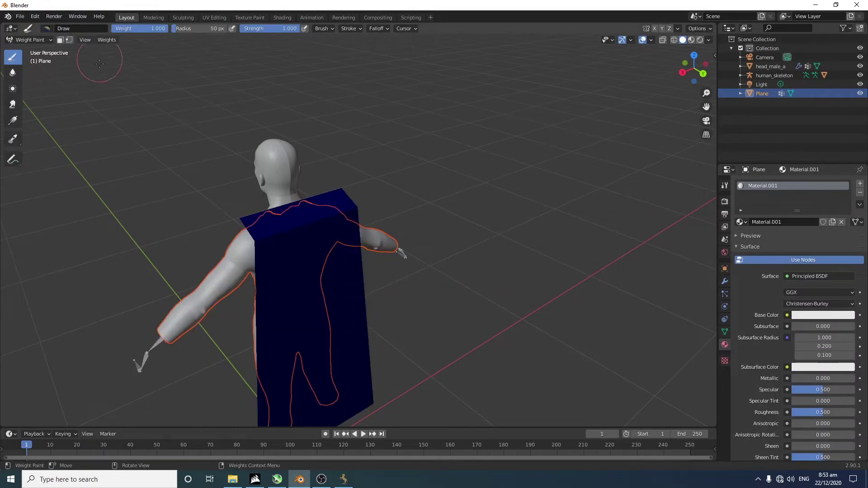
click(8, 38)
click(25, 59)
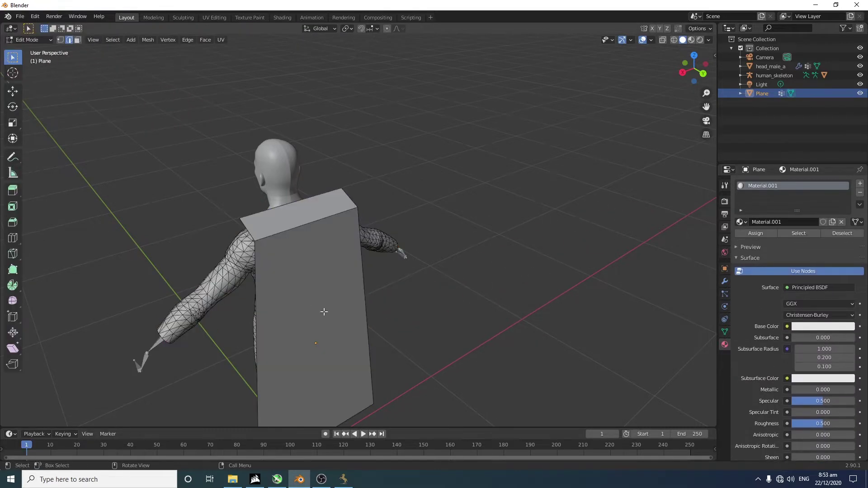
key(3)
key(a)
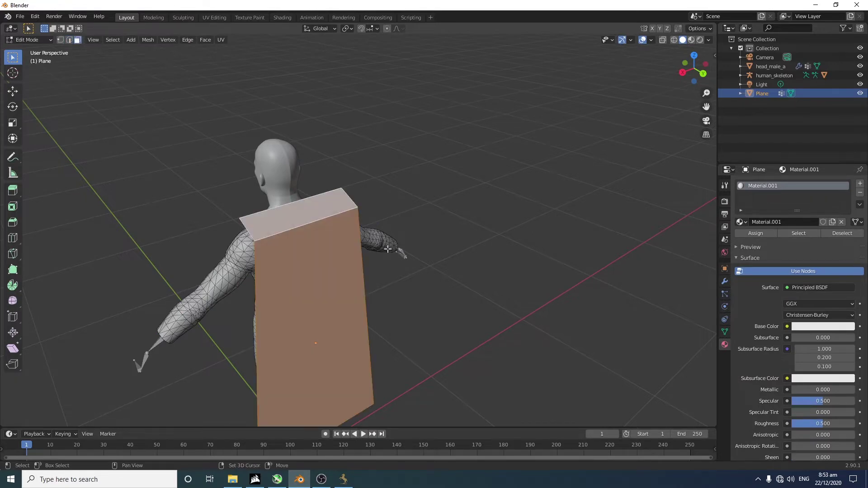
click(745, 233)
Switch to the Shading workspace and set the 3D viewport to Solid shading
click(281, 18)
scroll(423, 196, up, 12)
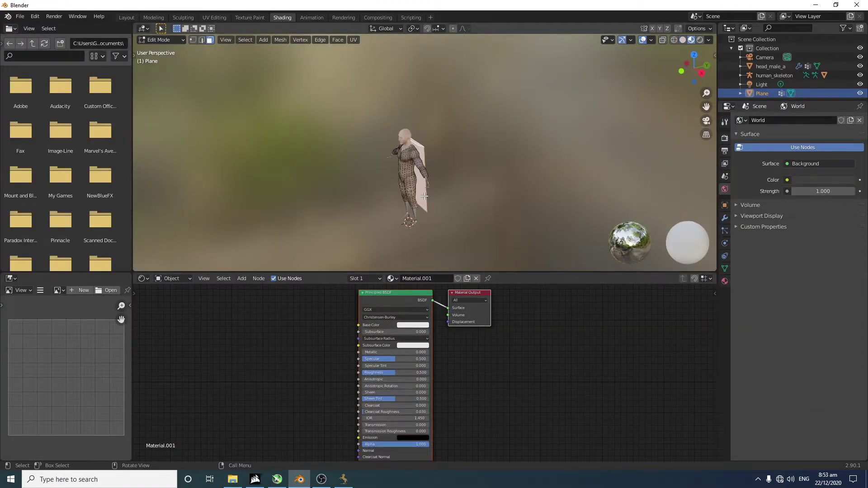
mouse_move(423, 196)
middle_down()
mouse_move(456, 186)
mouse_move(317, 181)
mouse_move(388, 176)
middle_up()
key(z)
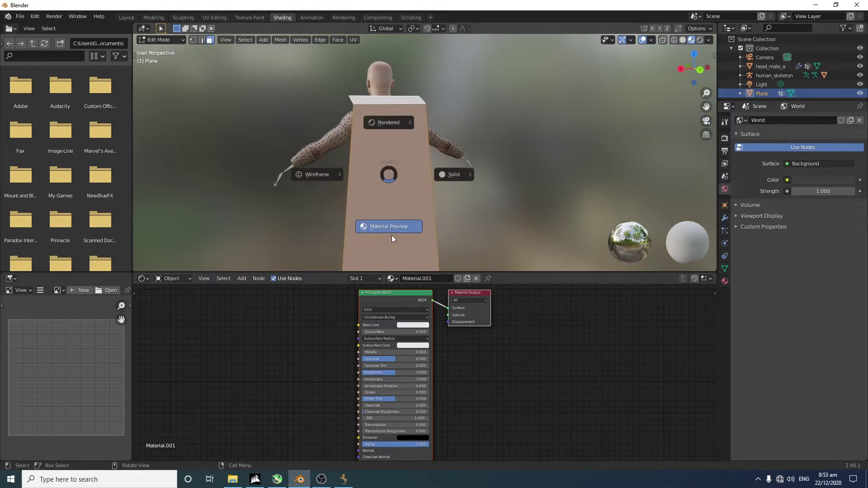
click(461, 179)
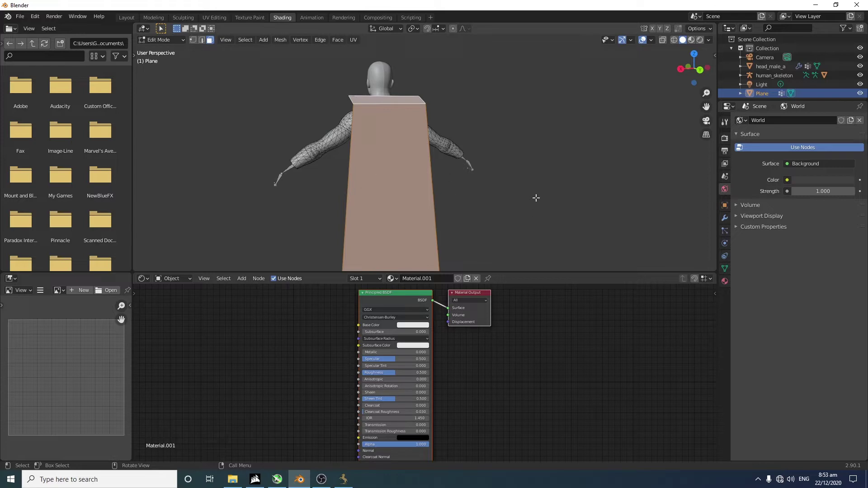
Add a Vertex Color input node beside the Principled BSDF in the cape's material
scroll(469, 203, up, 1)
scroll(277, 323, up, 1)
scroll(275, 338, down, 2)
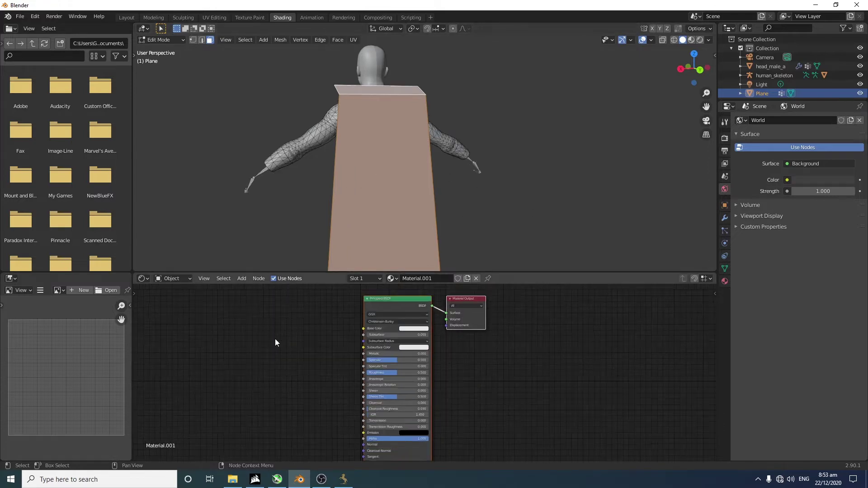
key(shift+a)
mouse_move(297, 360)
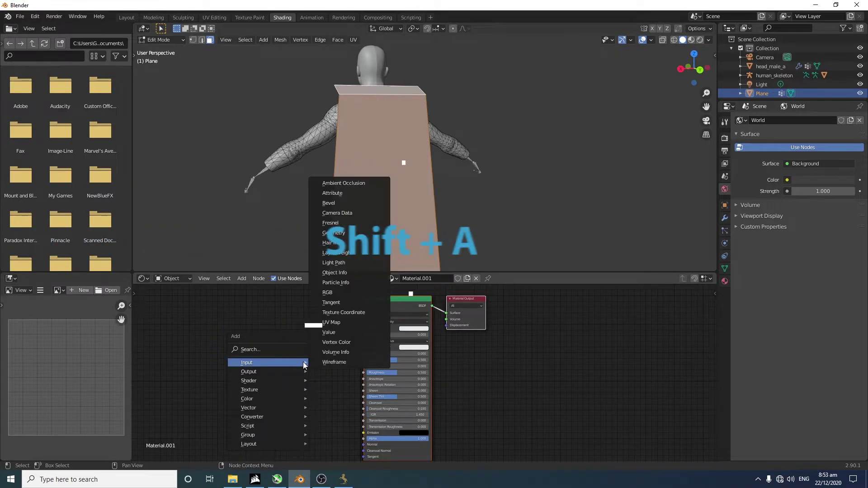
click(337, 343)
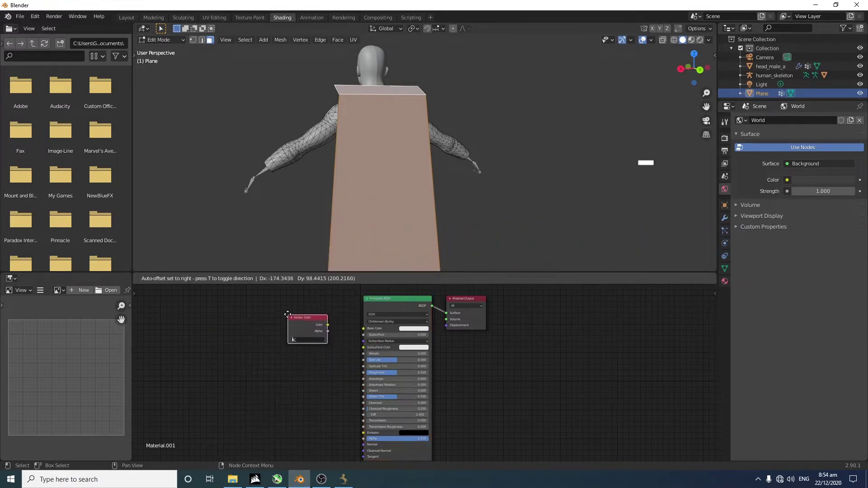
click(299, 346)
Connect the Vertex Color node's Alpha output to the Principled BSDF's Base Color and nudge the node slightly
scroll(298, 348, up, 5)
middle_drag(296, 357, 408, 479)
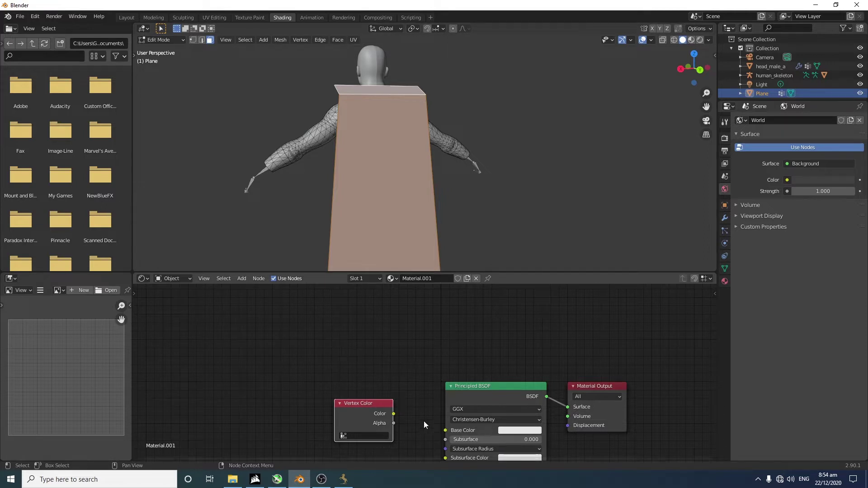
scroll(393, 388, down, 1)
shift+middle_drag(402, 396, 383, 351)
scroll(396, 379, up, 5)
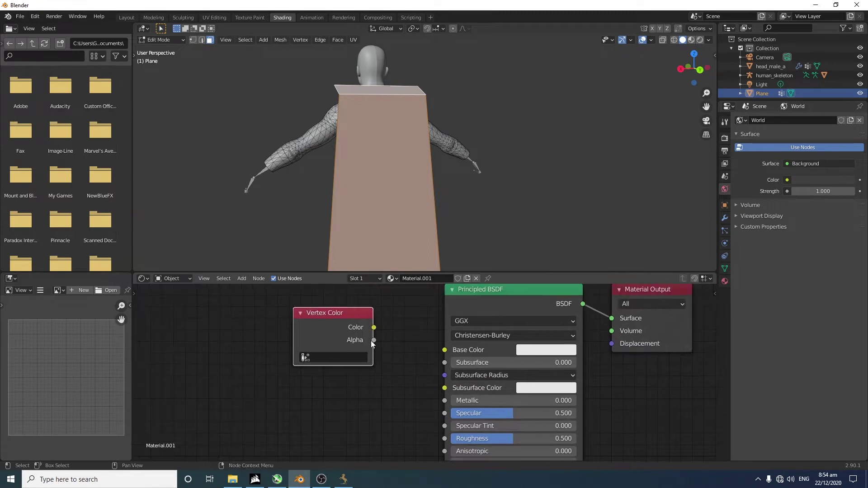
drag(375, 340, 443, 348)
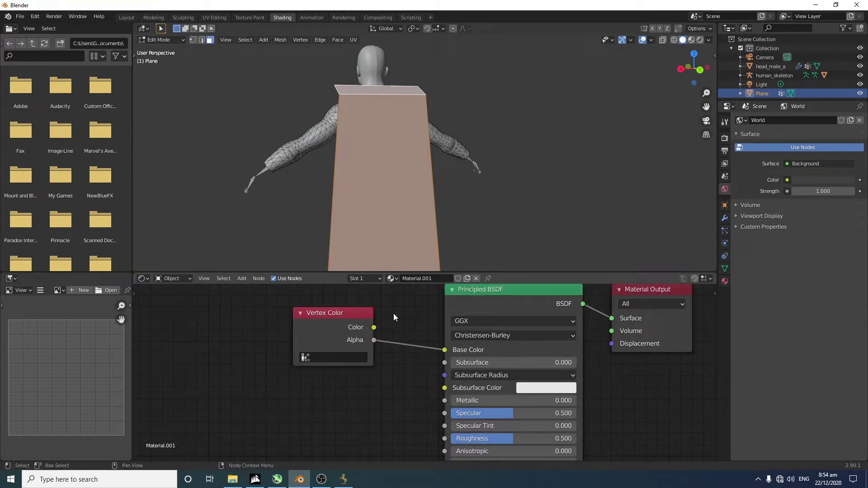
drag(362, 309, 364, 315)
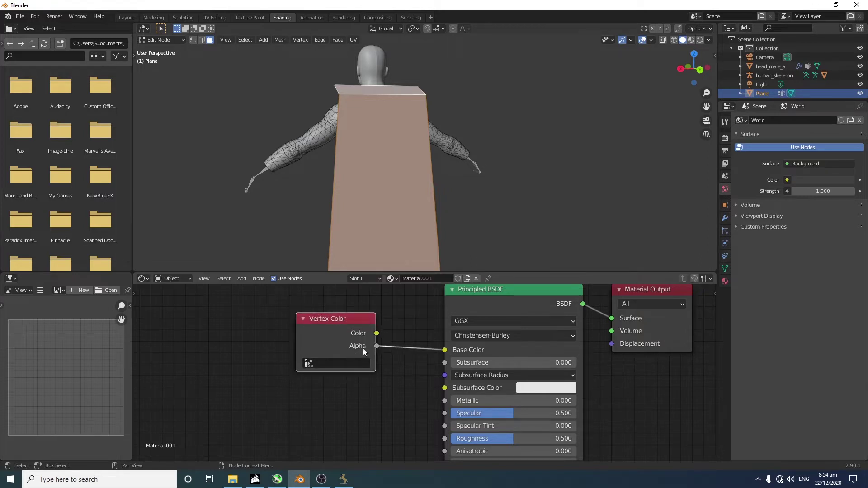
scroll(433, 328, down, 1)
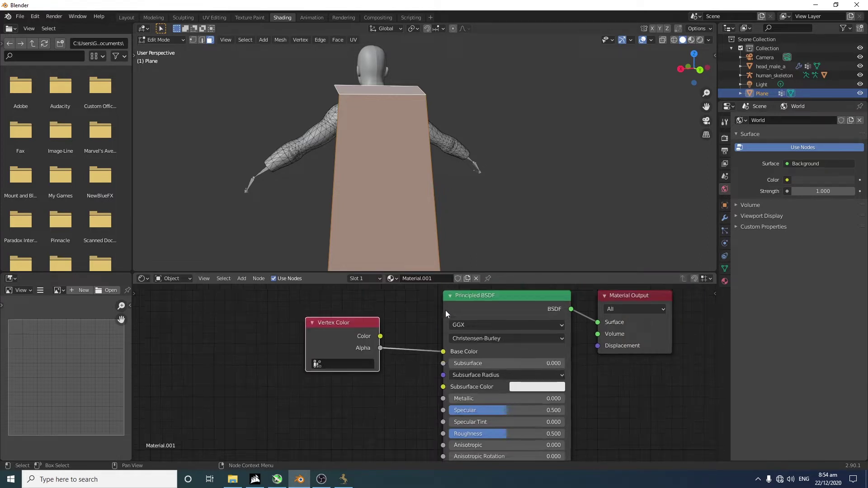
Show the active tool settings and switch the cape plane from Edit Mode to Vertex Paint mode
click(725, 122)
click(409, 331)
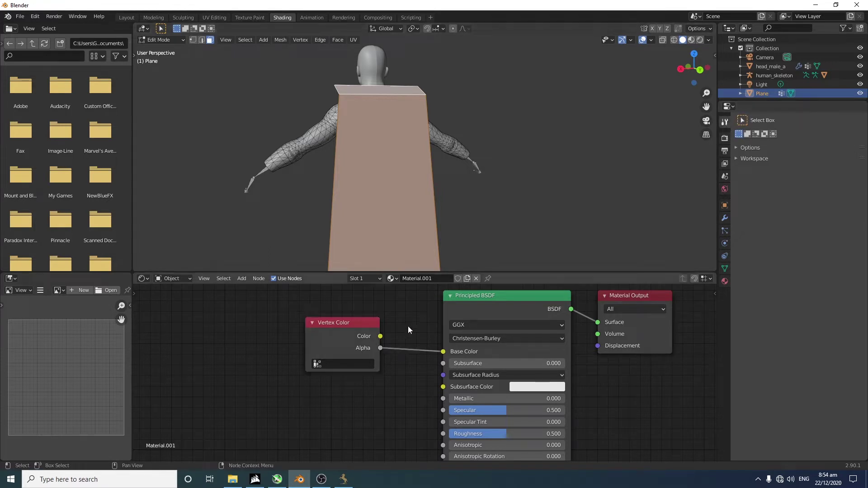
key(Tab)
key(Tab)
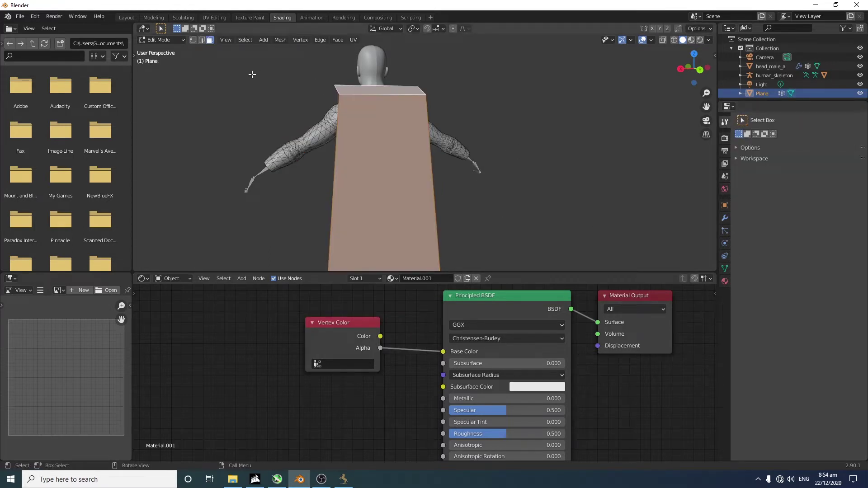
click(159, 42)
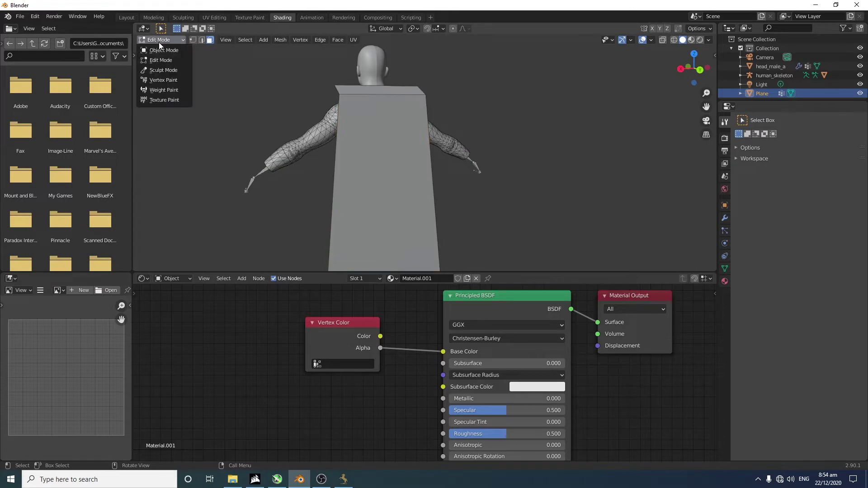
click(163, 80)
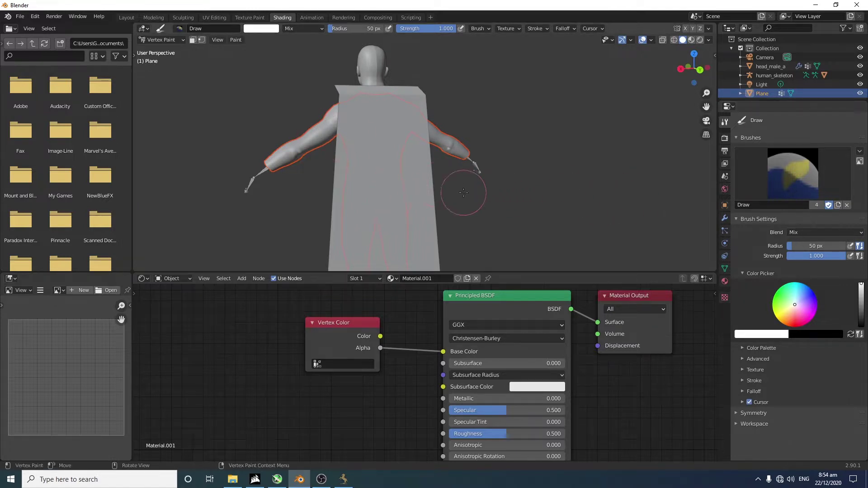
Set the 3D viewport to Material Preview shading for viewing the cape
mouse_move(465, 193)
middle_down()
mouse_move(488, 194)
mouse_move(409, 170)
middle_up()
key(z)
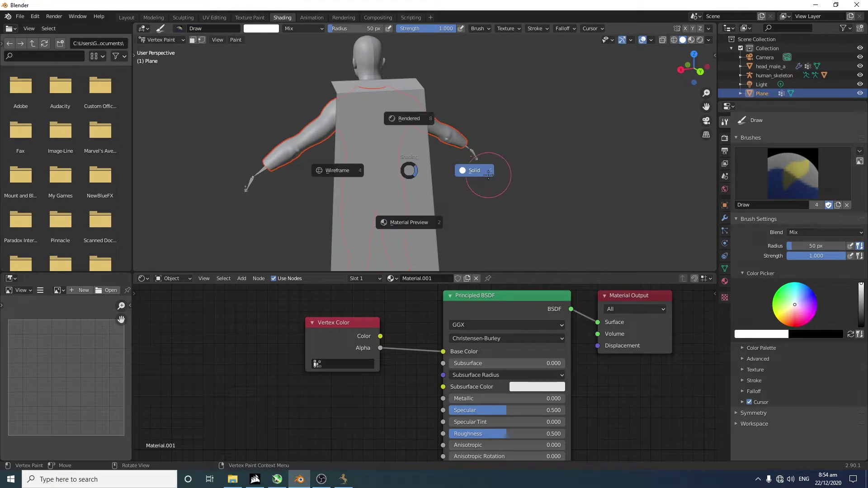
click(422, 223)
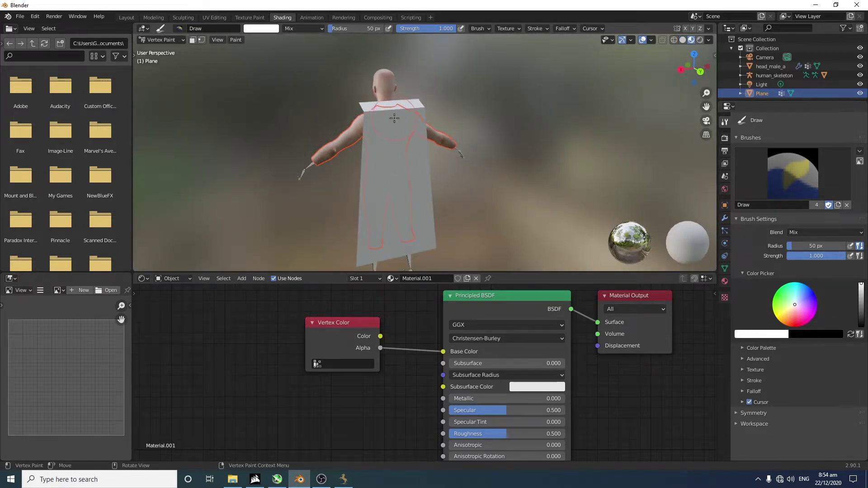
middle_drag(394, 118, 416, 116)
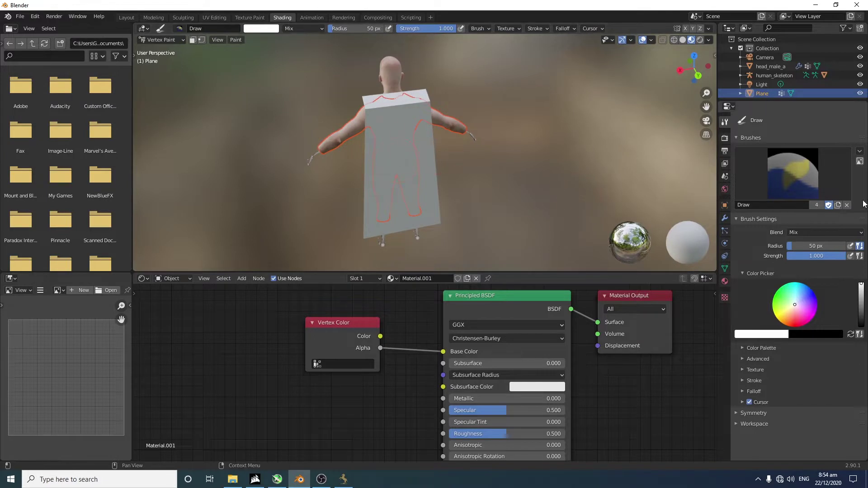
Set the vertex paint Draw brush's blend mode to Add Alpha and its radius to about 301 px
click(830, 232)
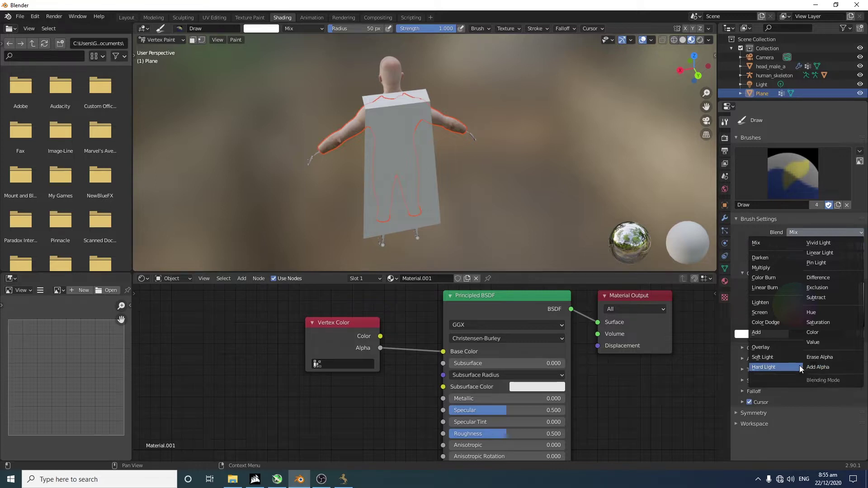
click(820, 366)
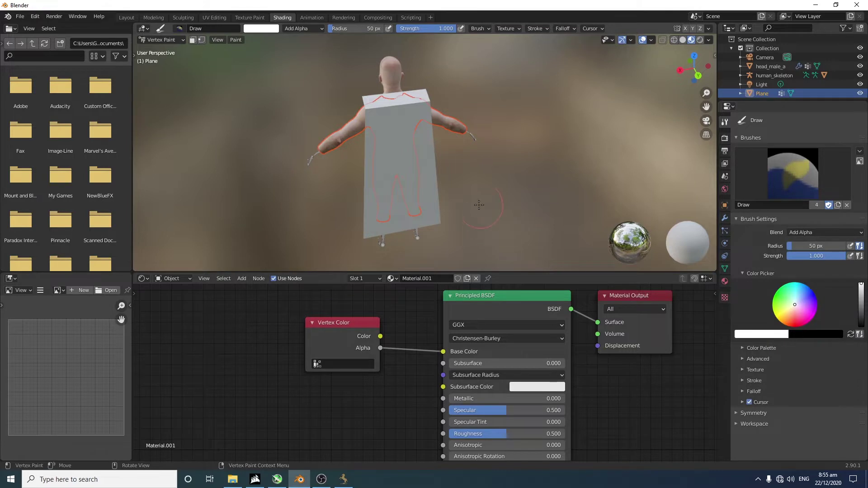
scroll(348, 125, up, 2)
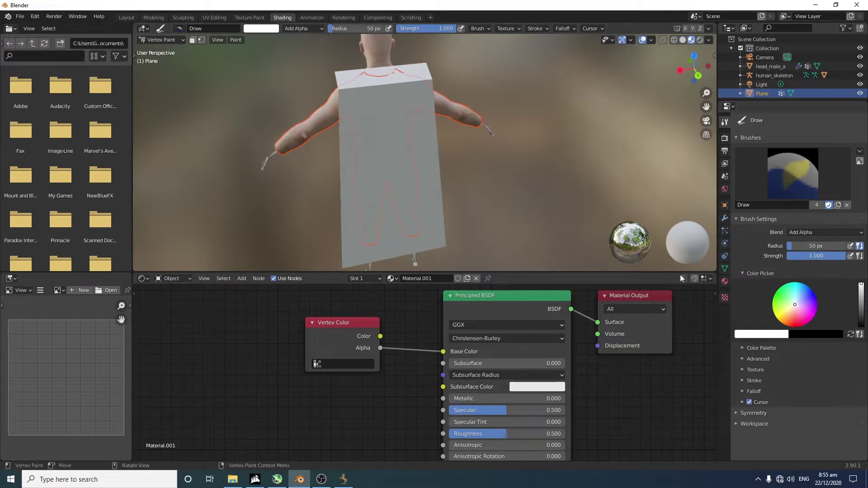
click(809, 246)
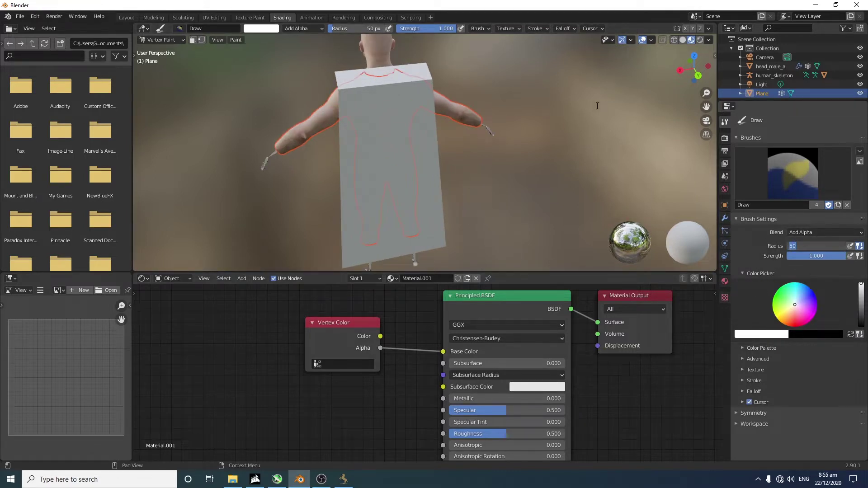
scroll(395, 147, down, 3)
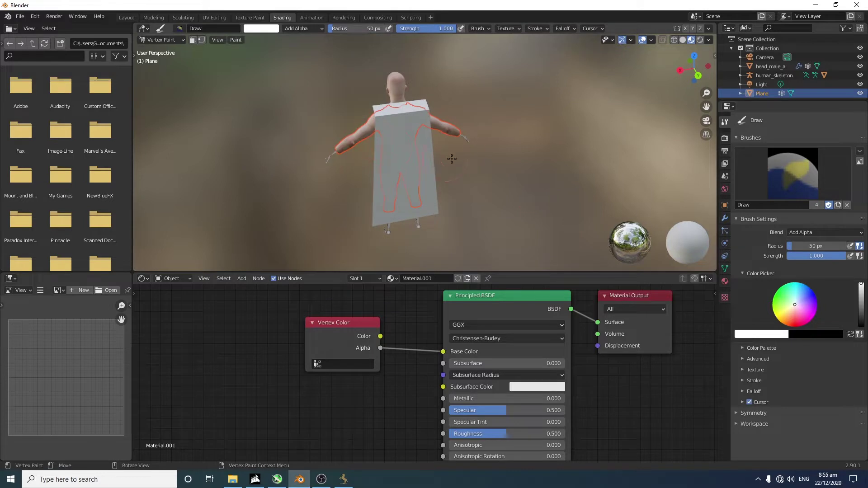
scroll(386, 200, up, 3)
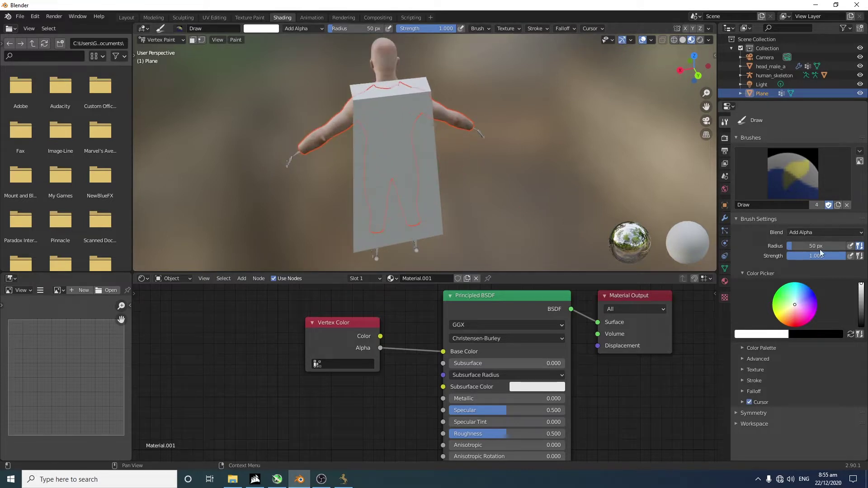
drag(800, 245, 834, 246)
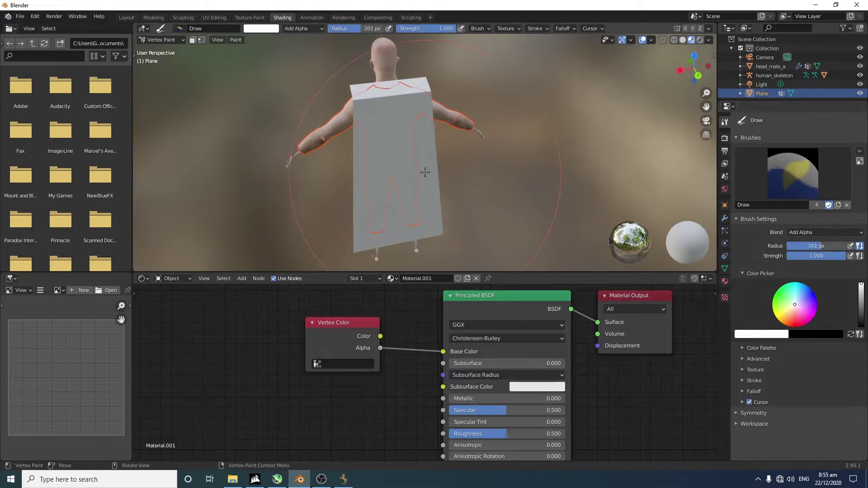
Set the brush blend mode to Erase Alpha and paint over the whole cape, including its top strip
click(809, 232)
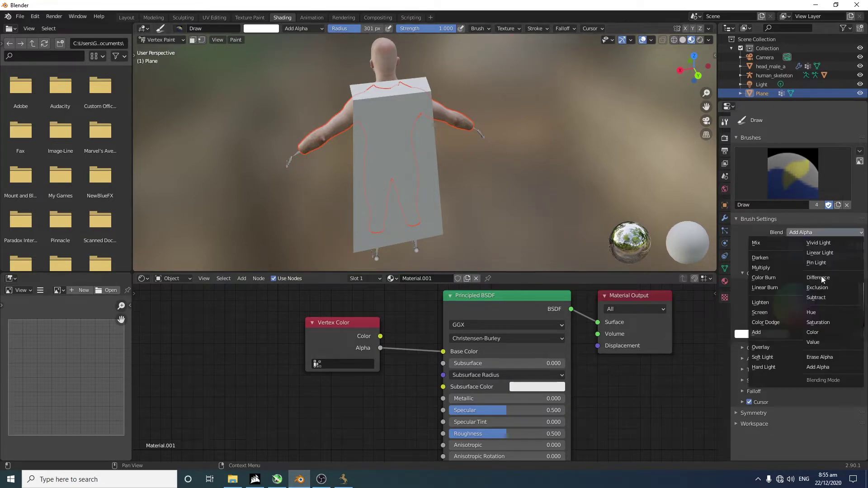
click(819, 357)
mouse_move(389, 178)
mouse_down()
mouse_move(399, 169)
mouse_move(391, 172)
mouse_move(386, 136)
mouse_up()
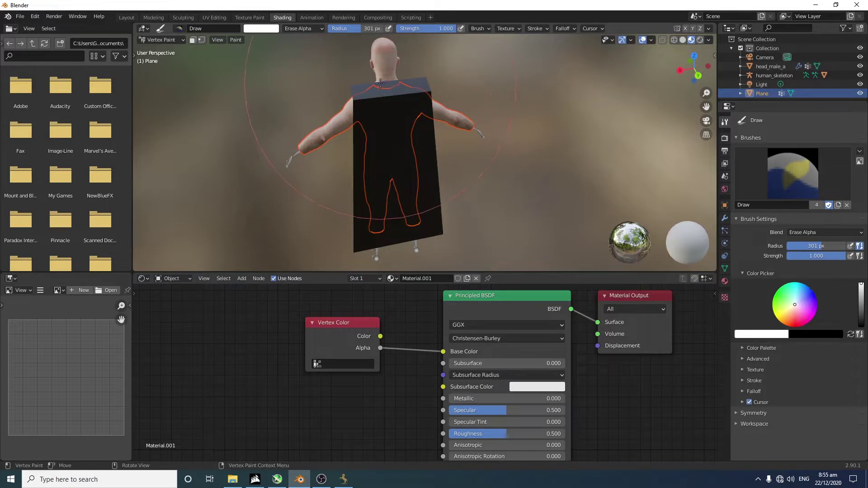
mouse_move(387, 134)
middle_down()
mouse_move(479, 204)
mouse_move(381, 228)
mouse_move(457, 213)
middle_up()
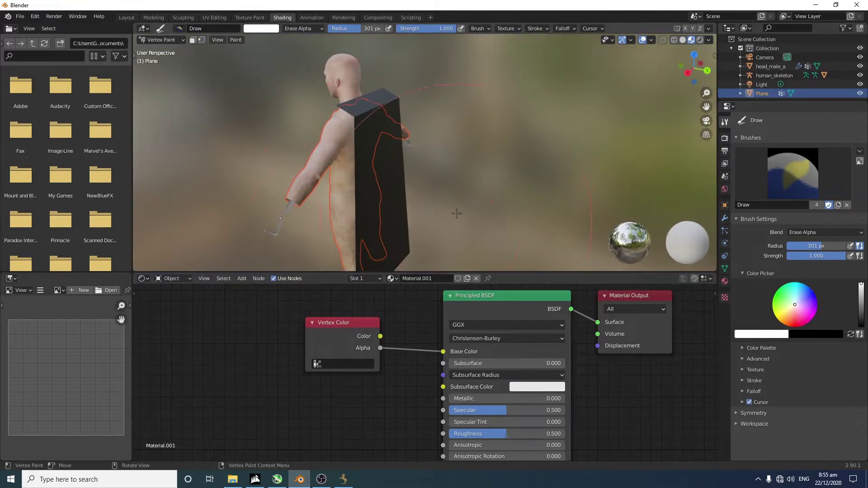
mouse_move(387, 206)
middle_down()
mouse_move(396, 189)
mouse_move(414, 192)
mouse_move(425, 113)
middle_up()
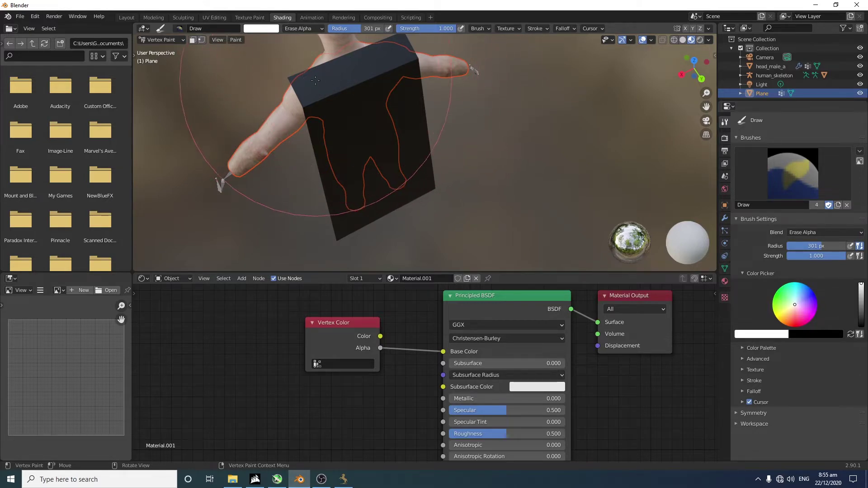
mouse_move(318, 78)
middle_down()
mouse_move(322, 103)
mouse_move(337, 99)
middle_up()
Switch the cape plane to Edit Mode and select its large back face
click(179, 41)
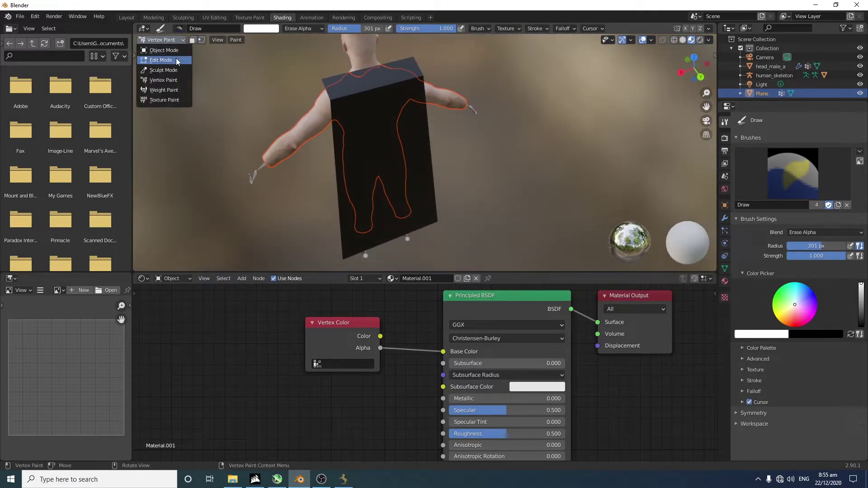
click(161, 60)
click(393, 155)
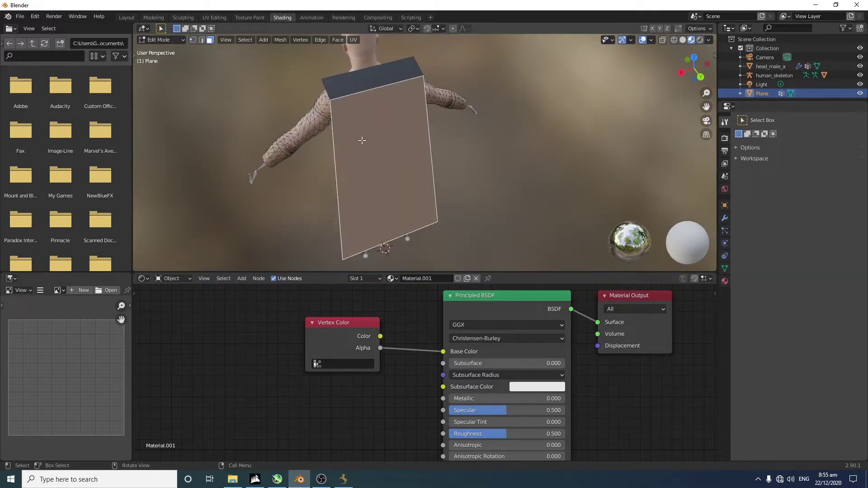
click(162, 40)
click(170, 90)
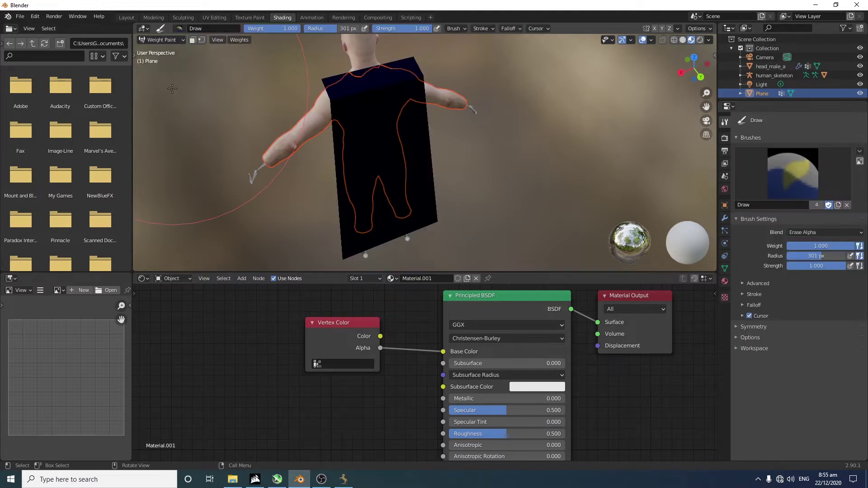
click(191, 40)
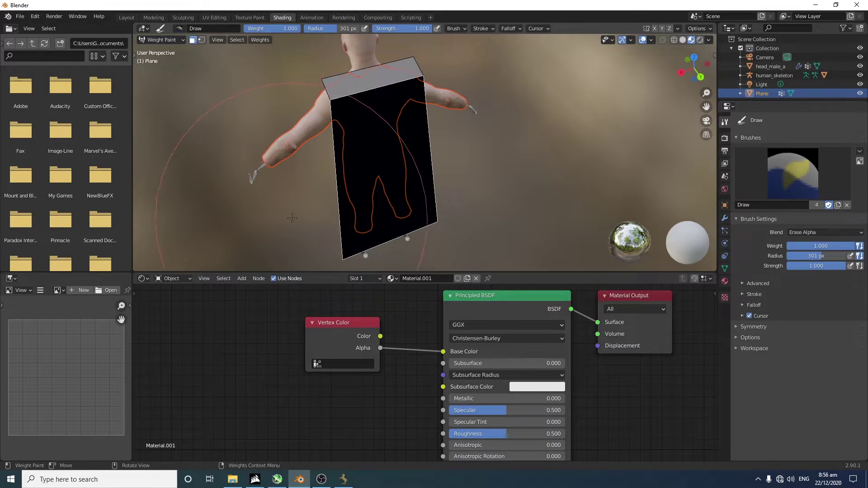
mouse_move(380, 158)
middle_down()
mouse_move(392, 159)
mouse_move(393, 187)
middle_up()
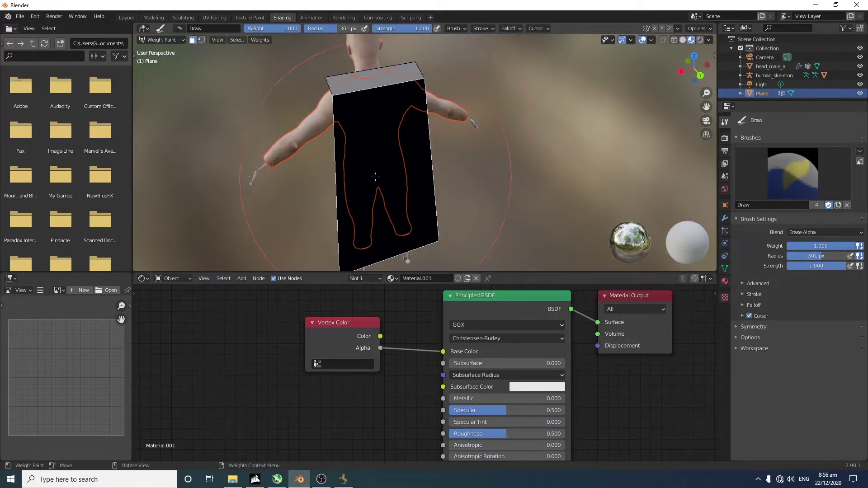
scroll(448, 171, down, 2)
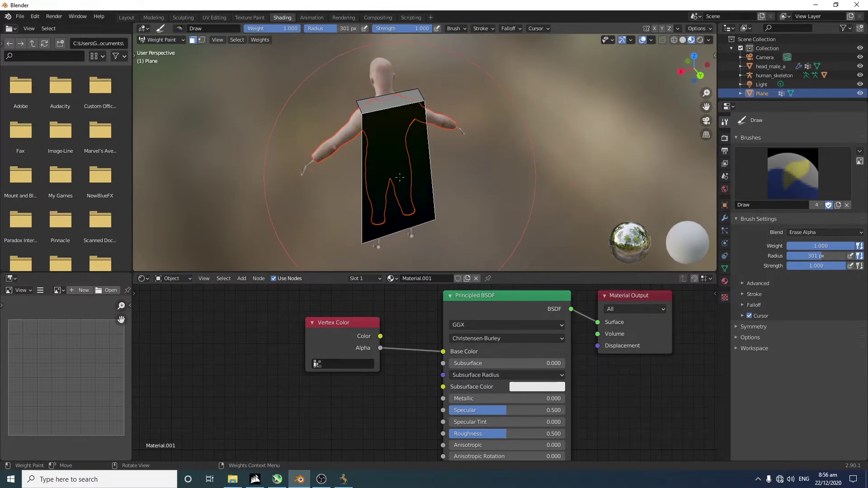
Switch the cape plane to Vertex Paint mode and enable face selection masking for the selected back face
click(162, 40)
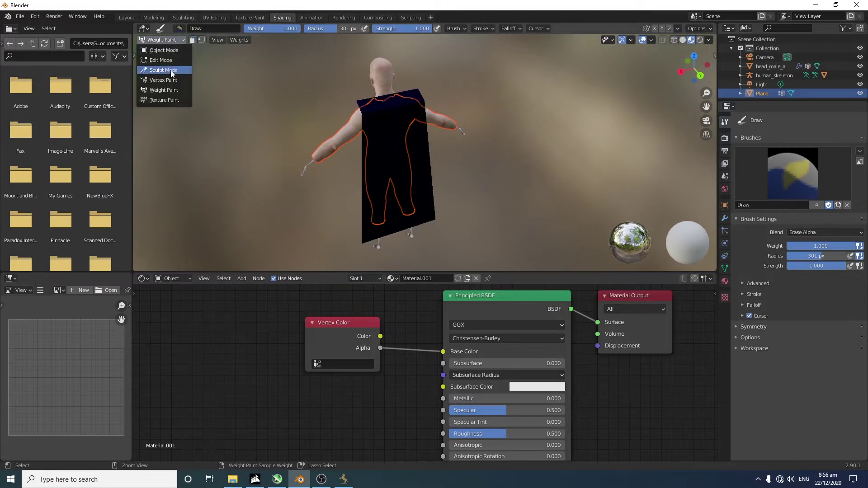
click(170, 80)
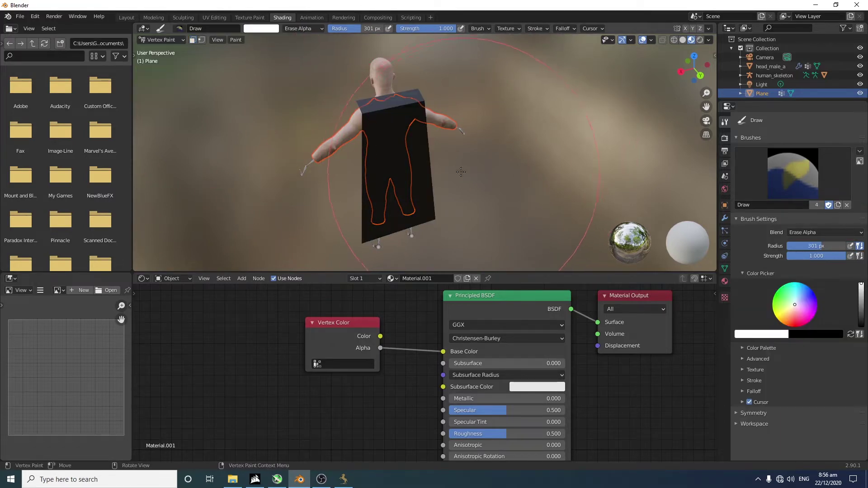
middle_drag(461, 171, 489, 168)
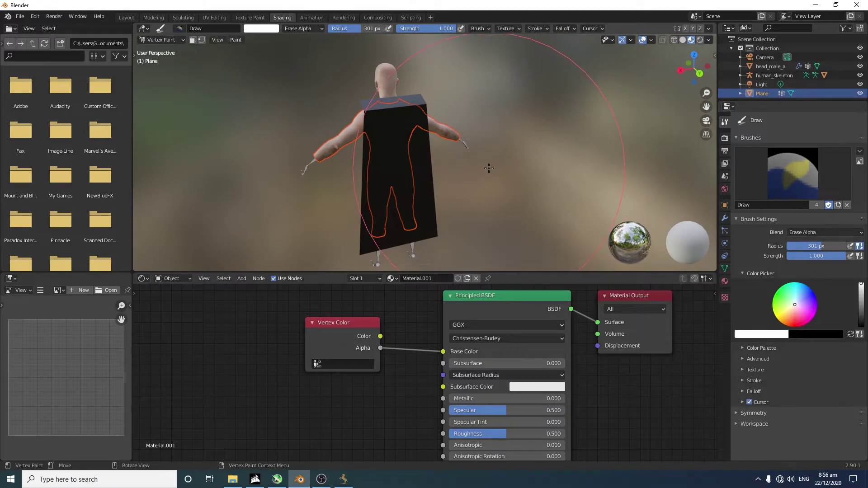
click(193, 40)
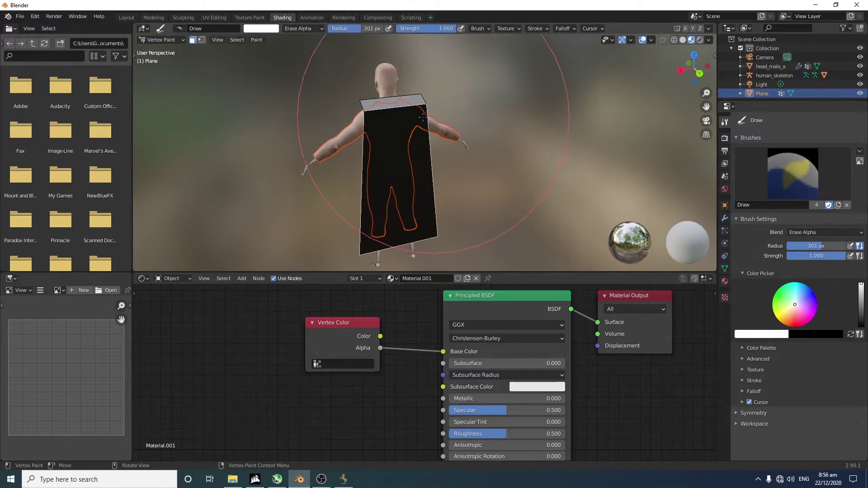
middle_drag(422, 117, 387, 94)
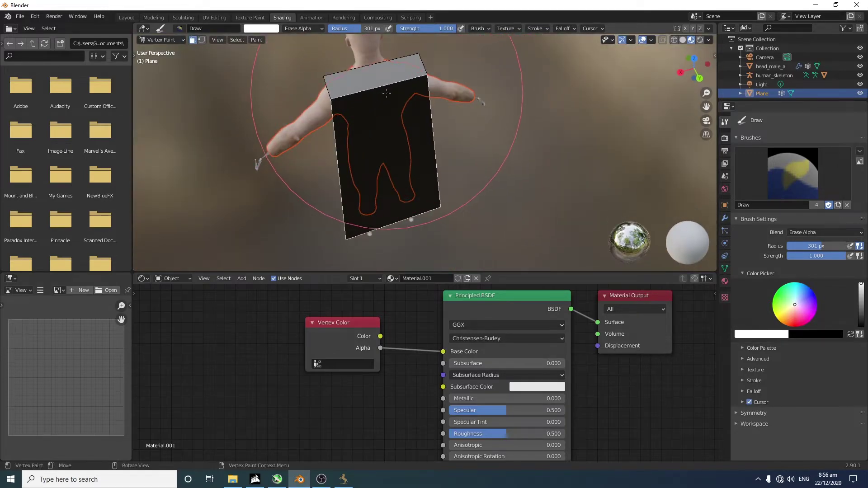
Set the brush blend mode to Add Alpha and paint over the cape's masked back face
click(819, 232)
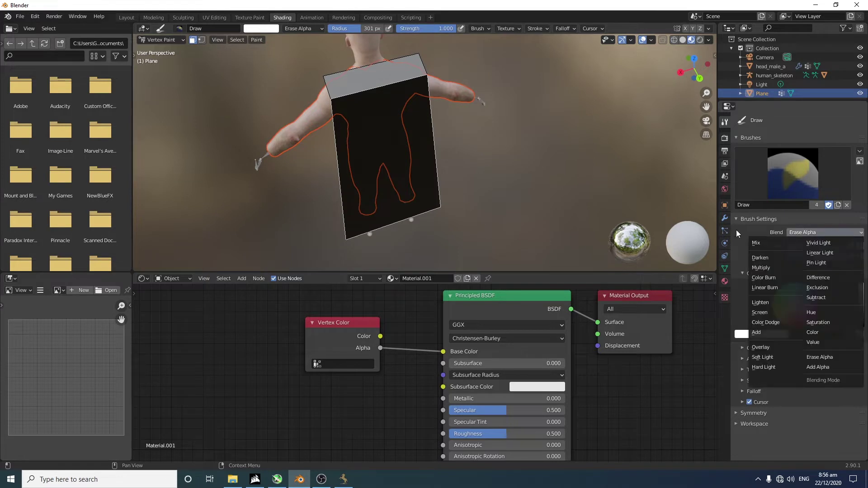
click(808, 232)
click(824, 365)
drag(474, 174, 343, 182)
middle_drag(343, 182, 357, 158)
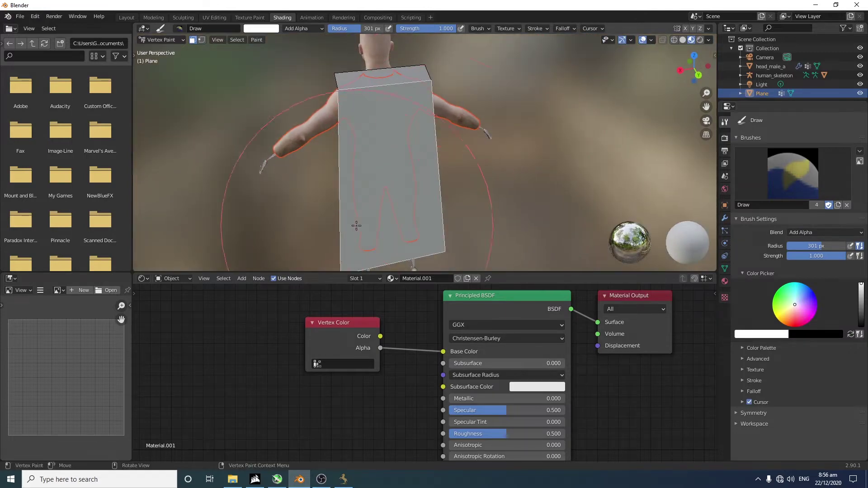
Turn off face selection masking and check the cape's painted alpha from above and behind
click(192, 40)
middle_drag(253, 117, 289, 155)
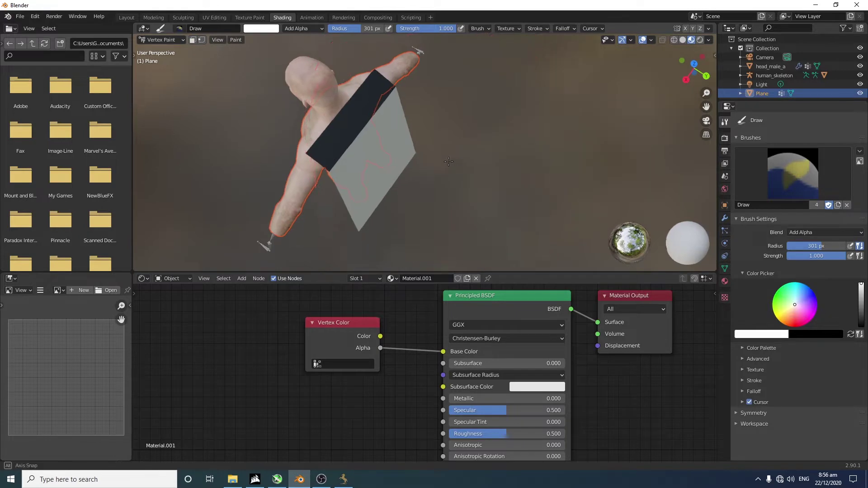
middle_drag(448, 160, 431, 129)
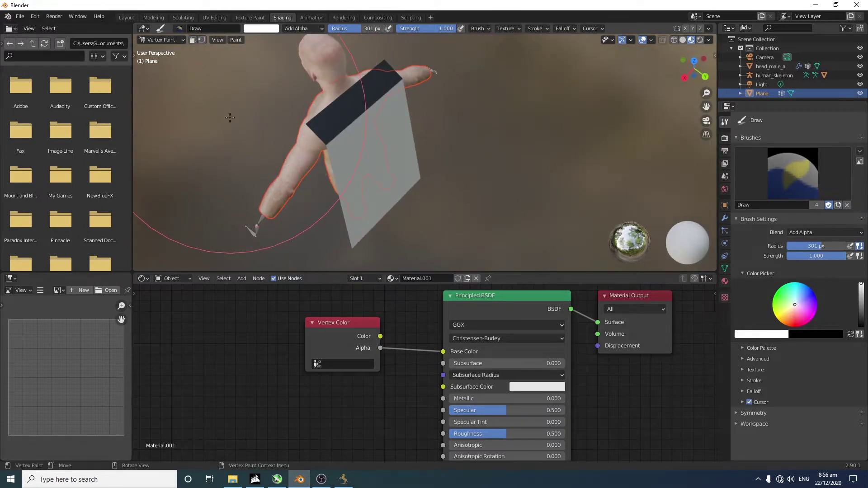
middle_drag(229, 118, 191, 40)
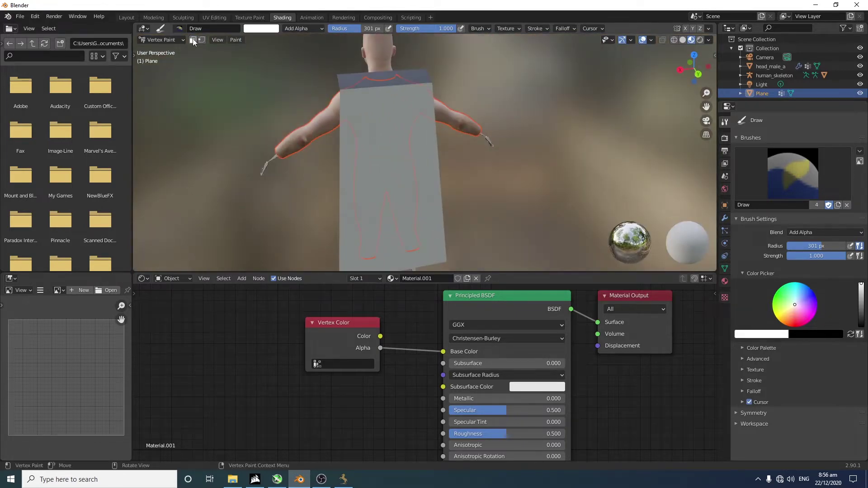
mouse_move(271, 116)
middle_down()
mouse_move(351, 180)
mouse_move(448, 178)
mouse_move(344, 184)
mouse_move(403, 193)
mouse_move(298, 65)
middle_up()
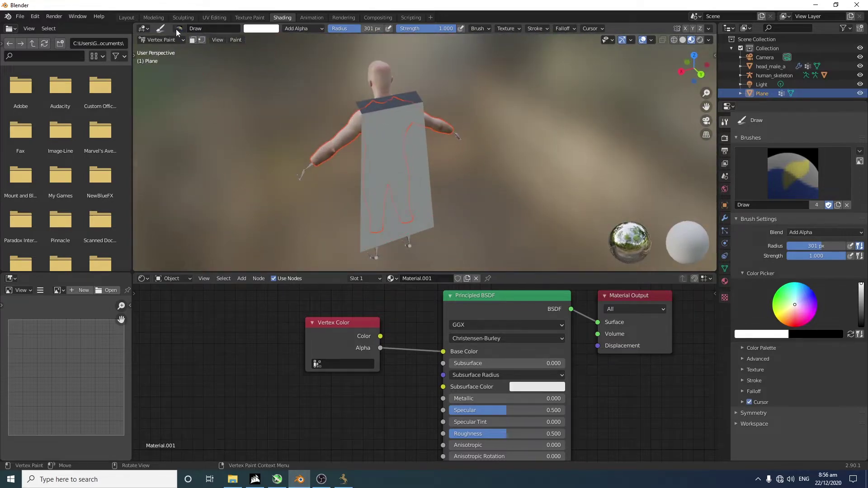
Switch to the Modeling workspace in Object Mode and rename the Plane object to sample_cape
click(153, 18)
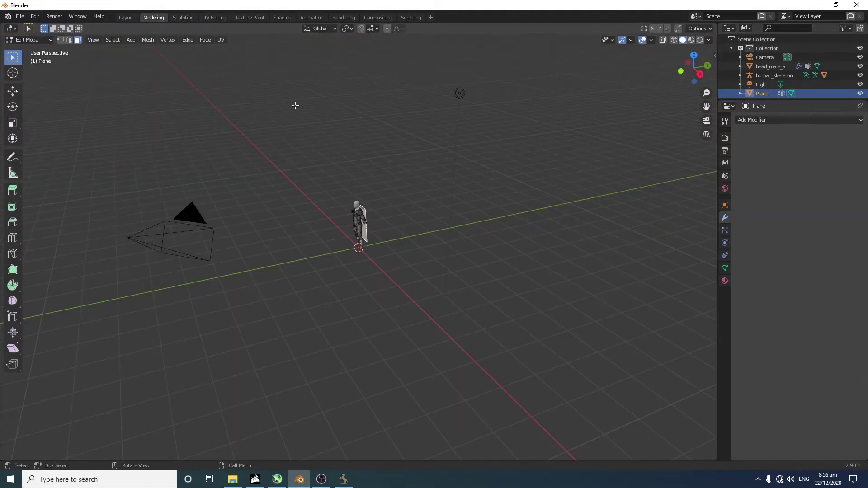
scroll(401, 192, up, 4)
middle_drag(456, 123, 448, 248)
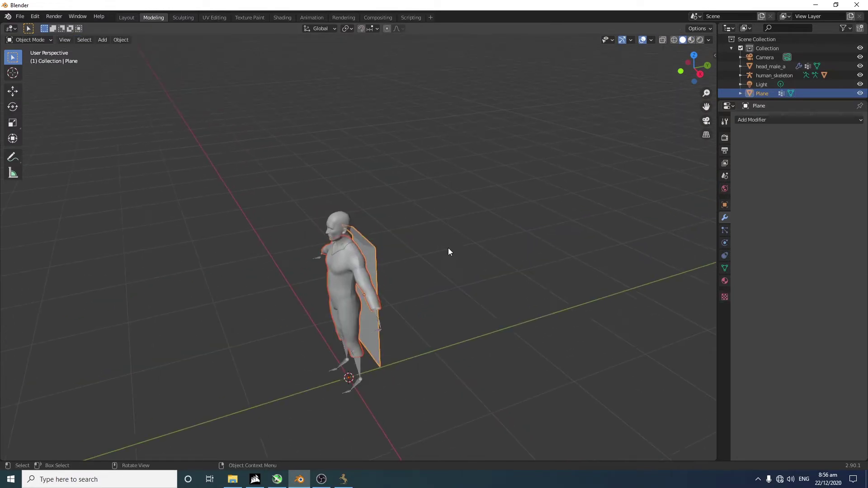
scroll(434, 253, up, 2)
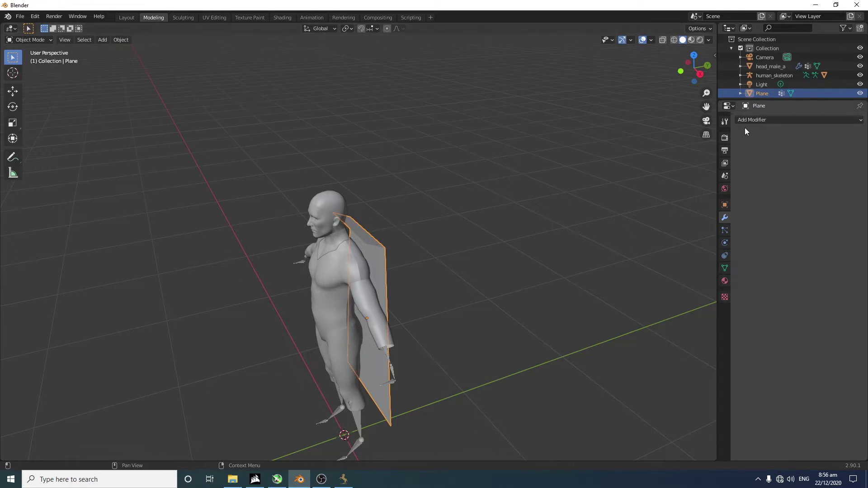
double_click(756, 93)
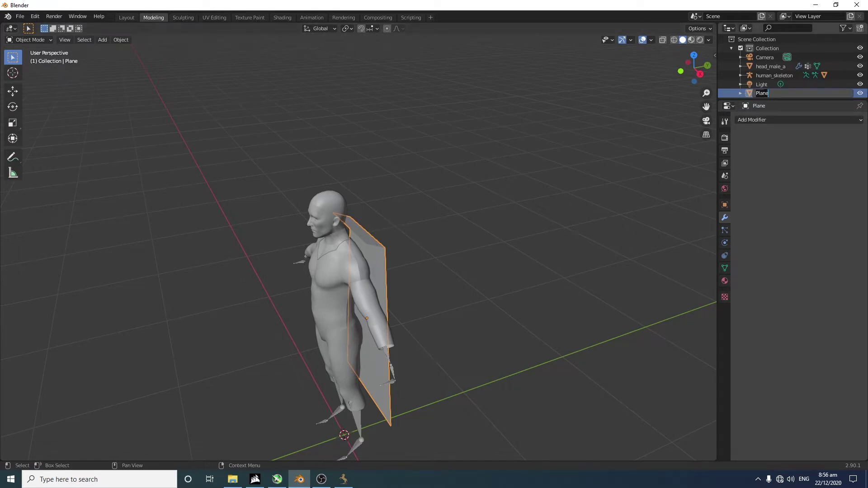
text(sample_cape)
key(Return)
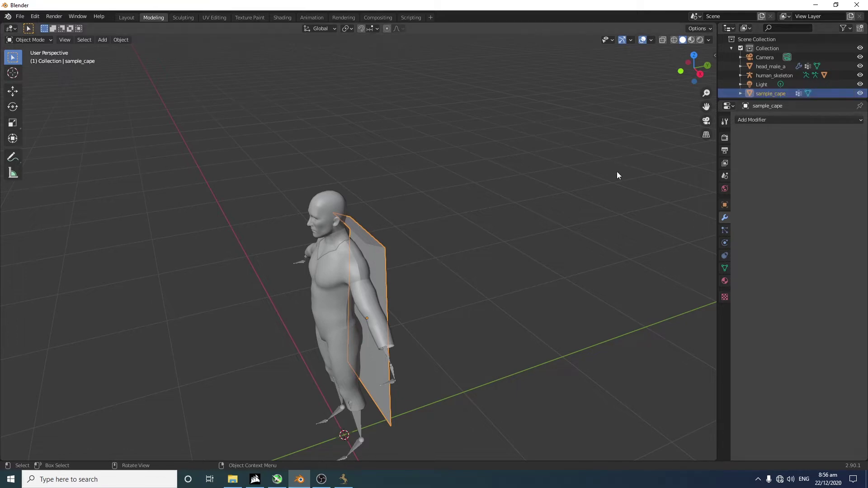
Parent sample_cape to human_skeleton using Armature Deform With Automatic Weights and select the cape to check its Armature modifier
ctrl+click(774, 75)
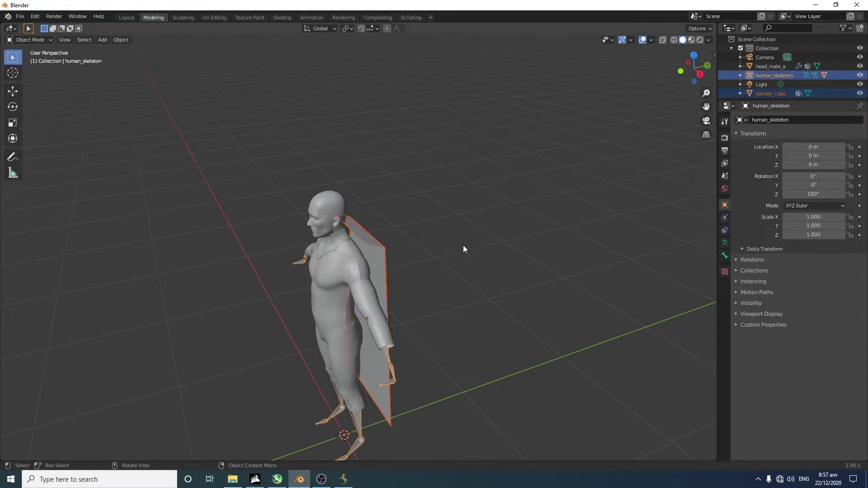
key(ctrl+p)
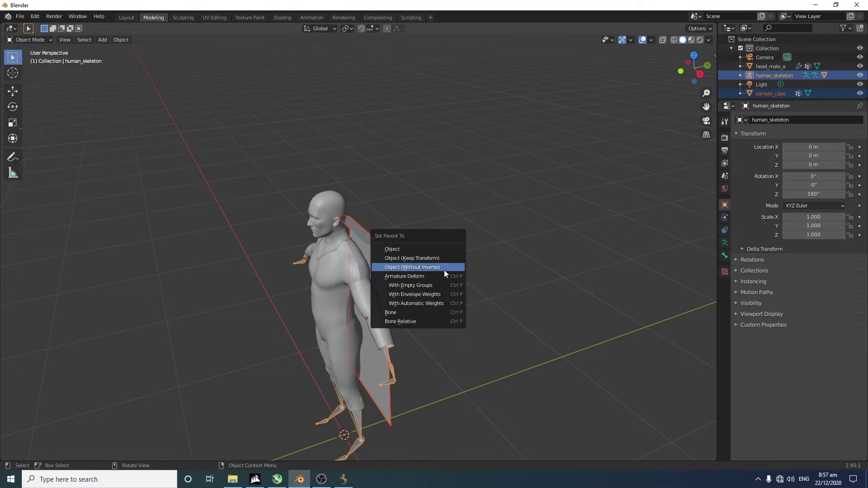
click(441, 303)
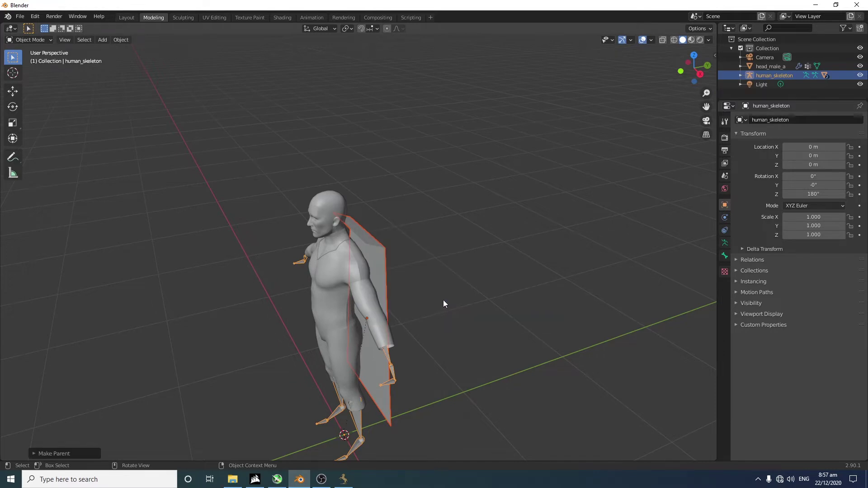
click(382, 280)
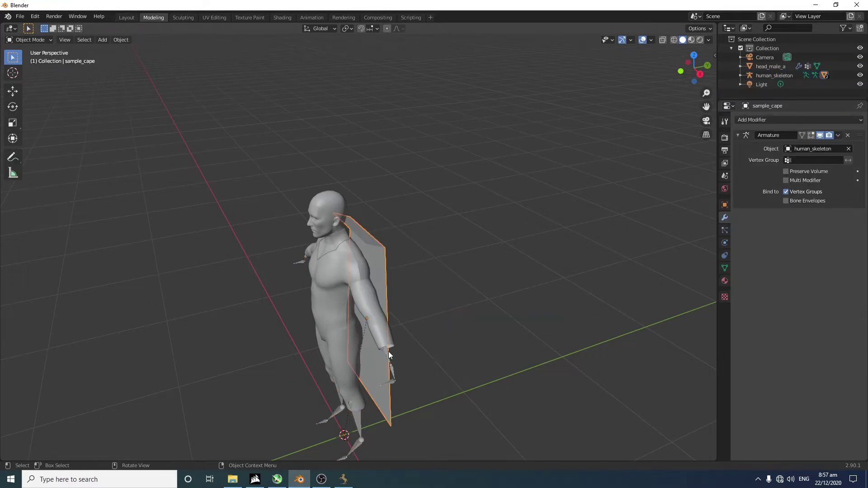
click(392, 370)
click(391, 351)
shift+click(394, 371)
click(46, 42)
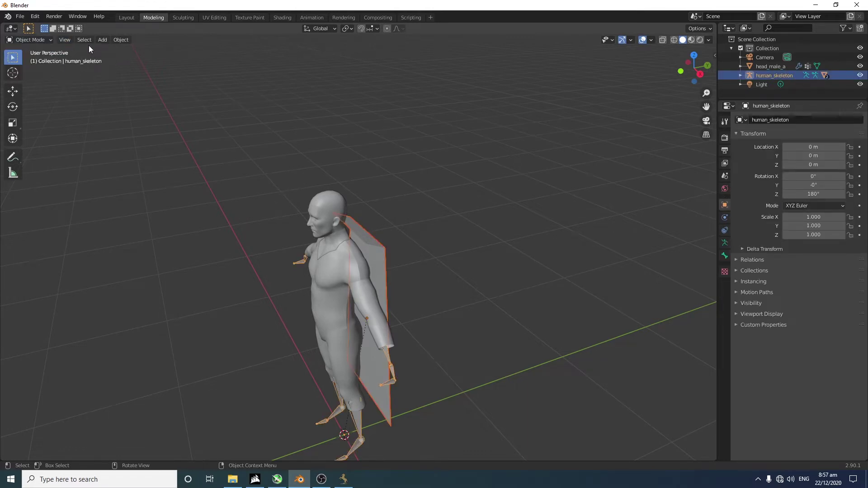
click(36, 39)
click(209, 106)
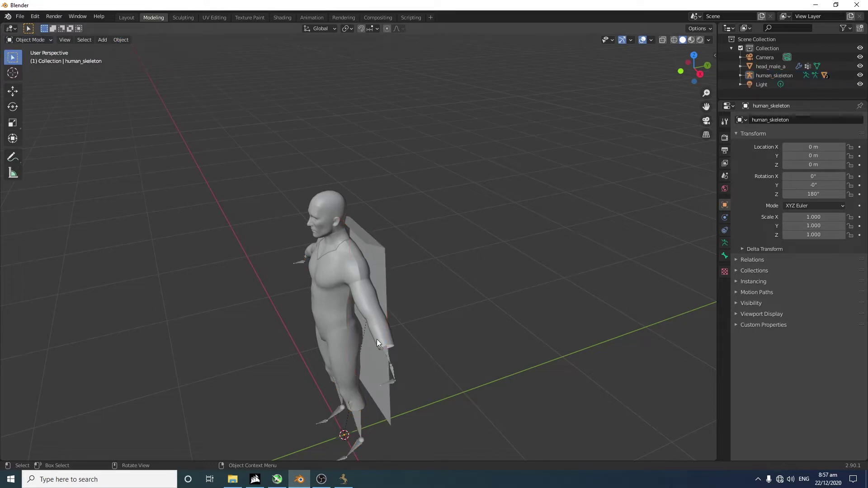
Inspect the cape's weights in Weight Paint mode with the body mesh also selected, and return to Object Mode
click(392, 367)
click(350, 280)
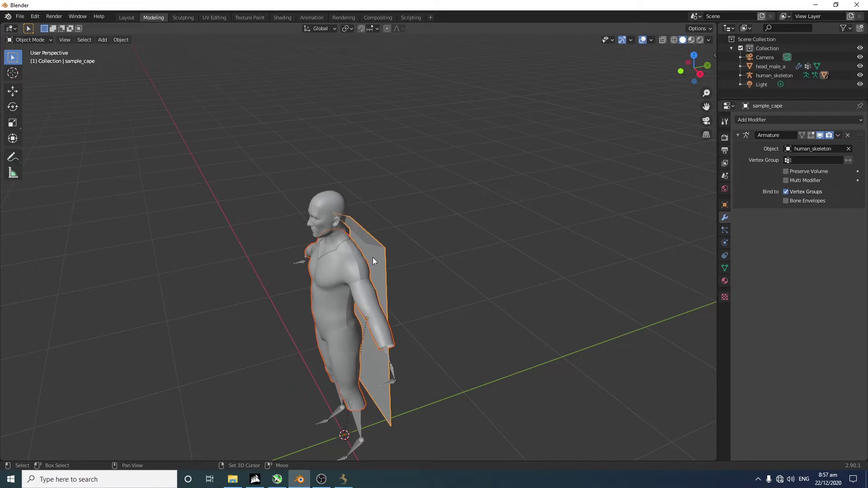
click(25, 39)
click(26, 39)
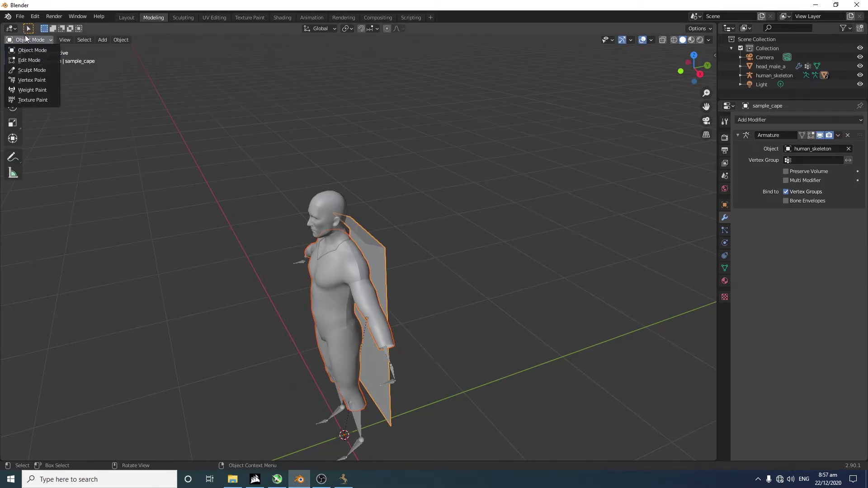
click(32, 90)
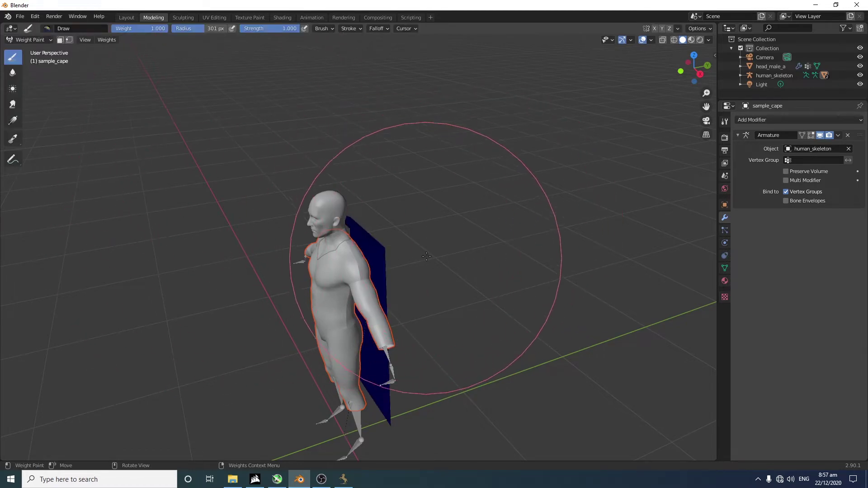
key(Tab)
middle_drag(425, 238, 443, 209)
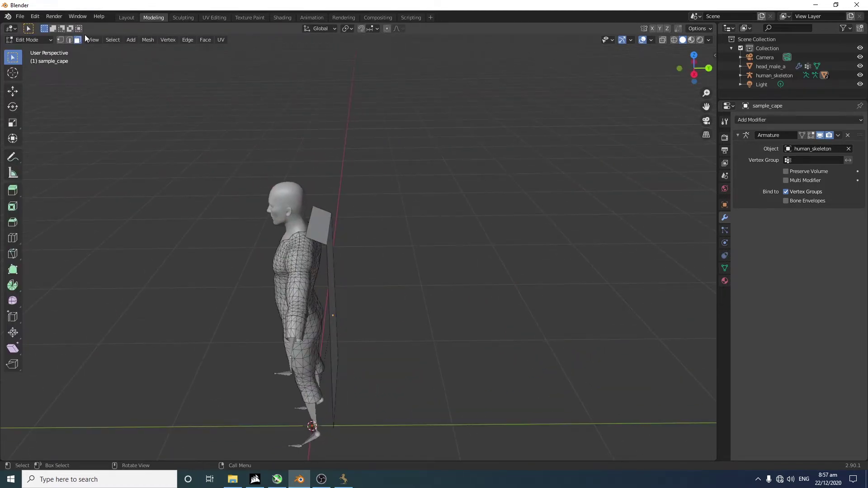
click(30, 42)
click(34, 50)
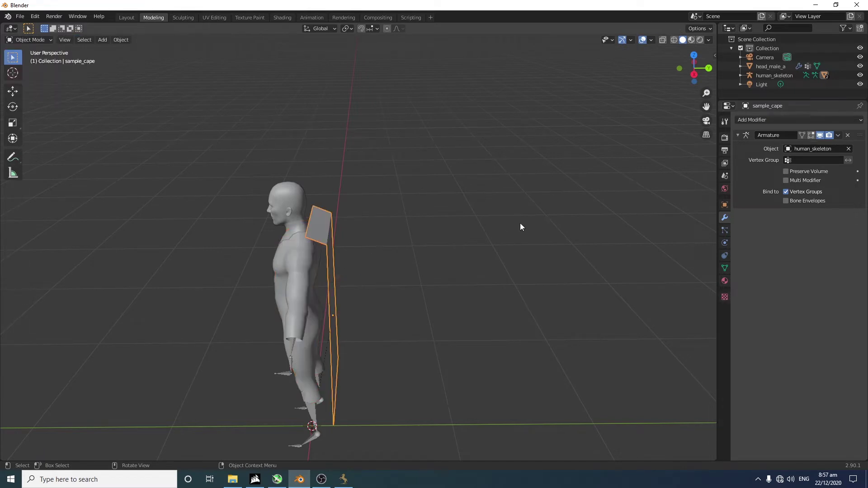
Rename both the human_skeleton object and its armature data to human_skeleton_notused
double_click(766, 76)
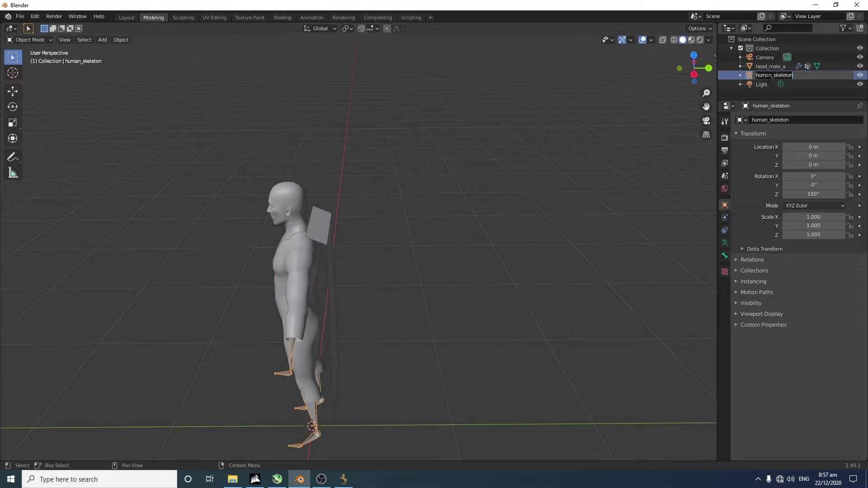
key(Right)
text(_notused)
key(Return)
click(739, 75)
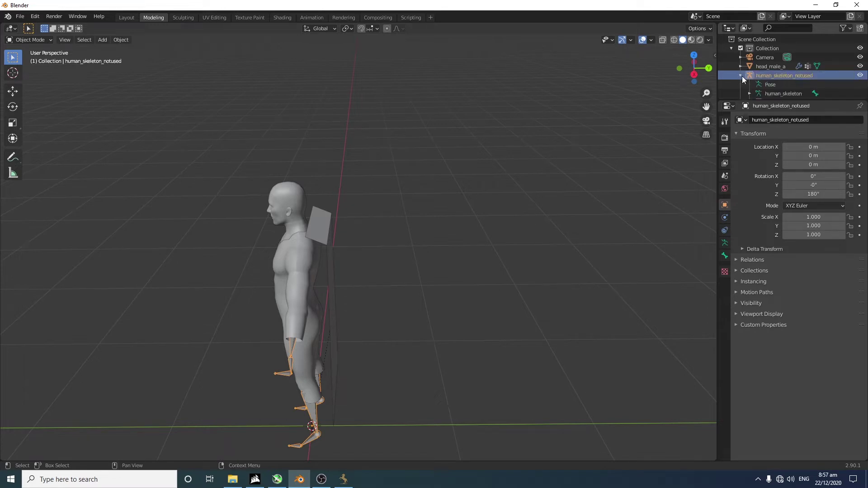
double_click(780, 93)
text(_notused)
key(Return)
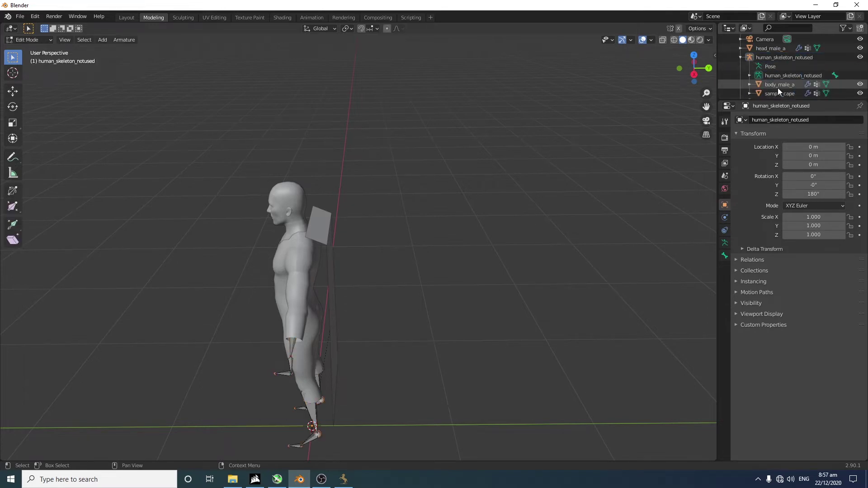
Select human_skeleton_notused together with sample_cape and open the FBX export settings
scroll(777, 88, down, 2)
click(781, 58)
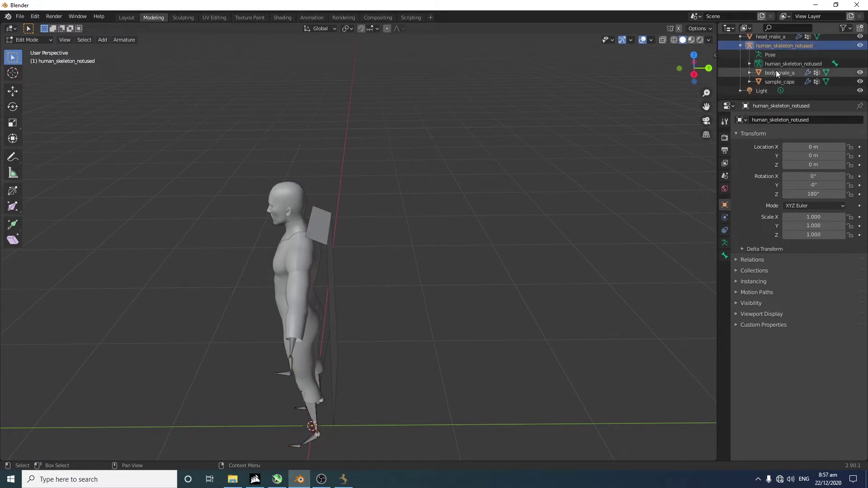
scroll(781, 86, down, 1)
click(779, 82)
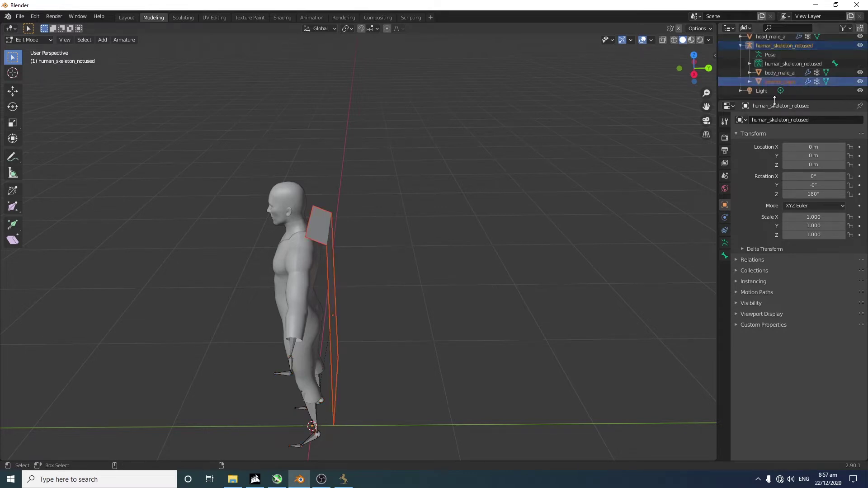
click(20, 16)
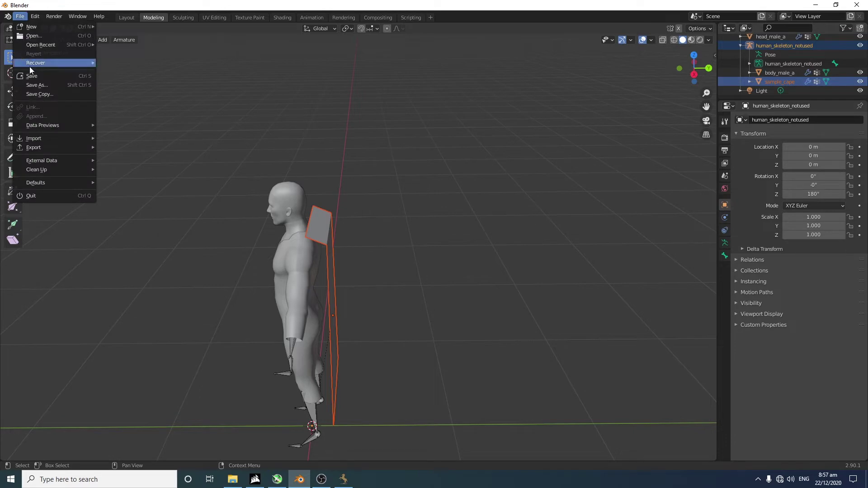
mouse_move(45, 147)
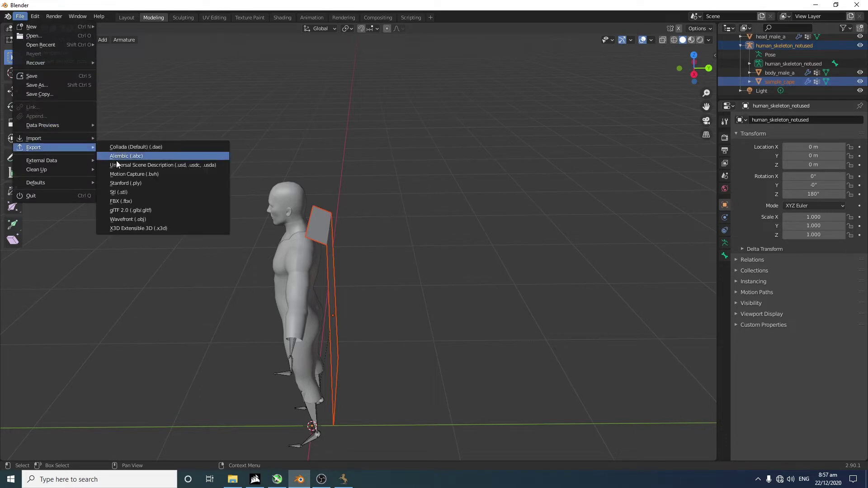
click(118, 200)
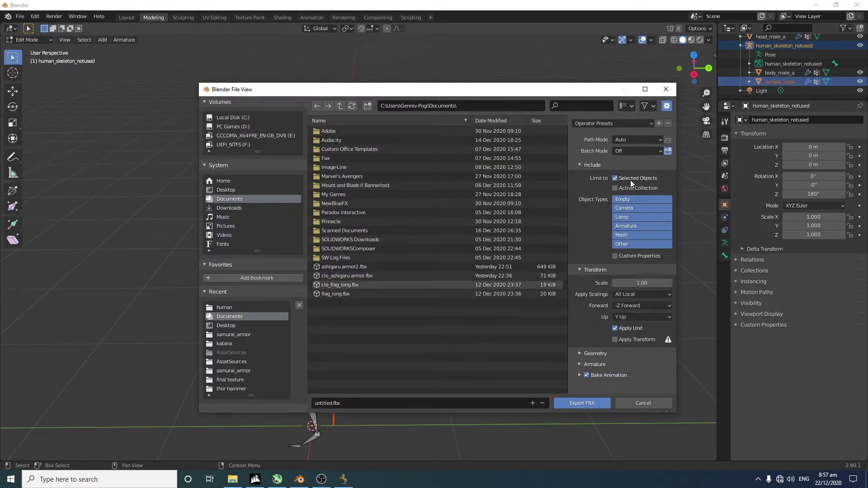
Turn off Add Leaf Bones in the armature settings of the FBX export
scroll(774, 74, up, 3)
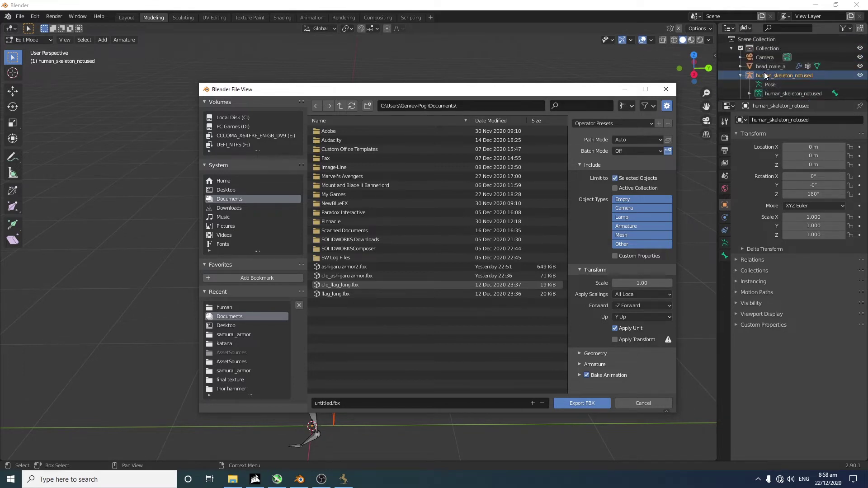
click(595, 365)
scroll(596, 365, down, 3)
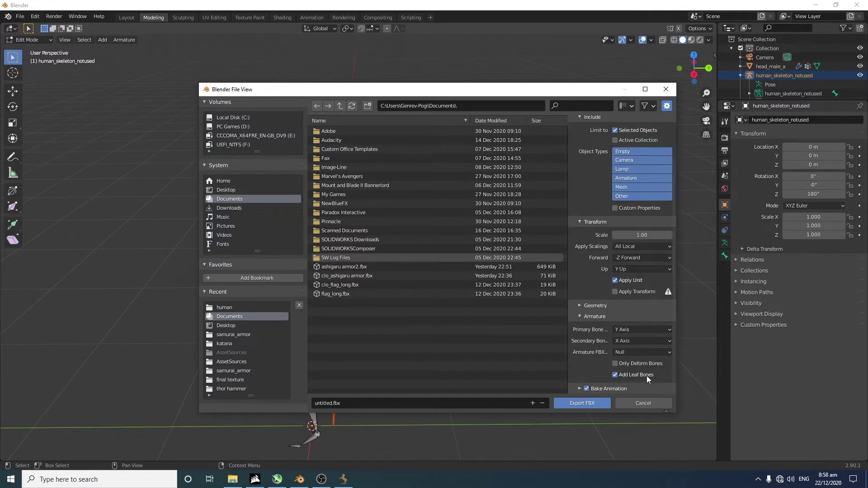
click(615, 374)
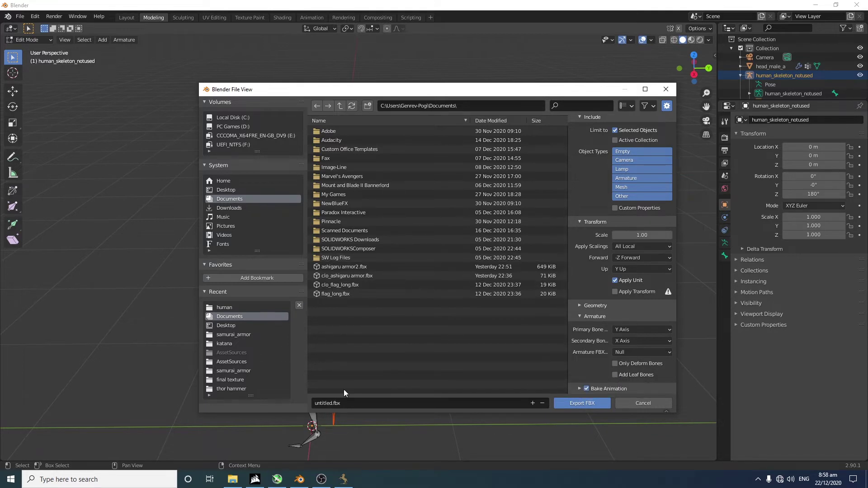
Reselect the cape and human_skeleton_notused, name the file sample_cape, and export the FBX to the Documents folder
click(358, 403)
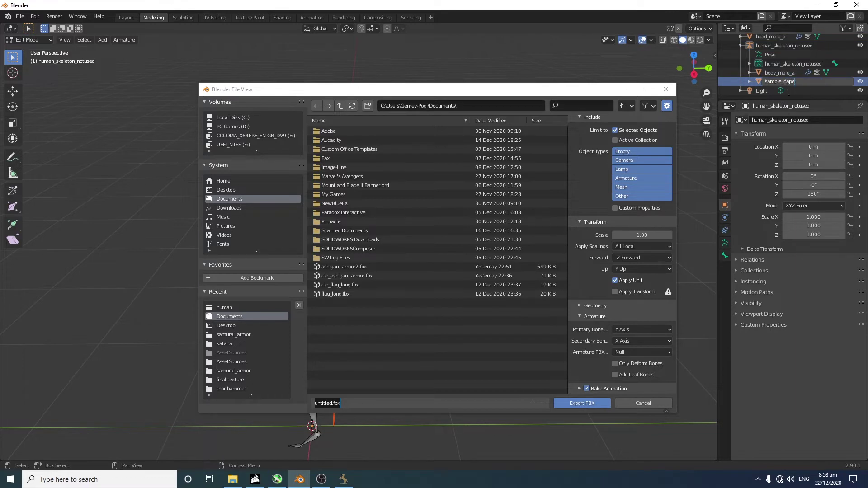
click(789, 92)
double_click(781, 84)
click(788, 95)
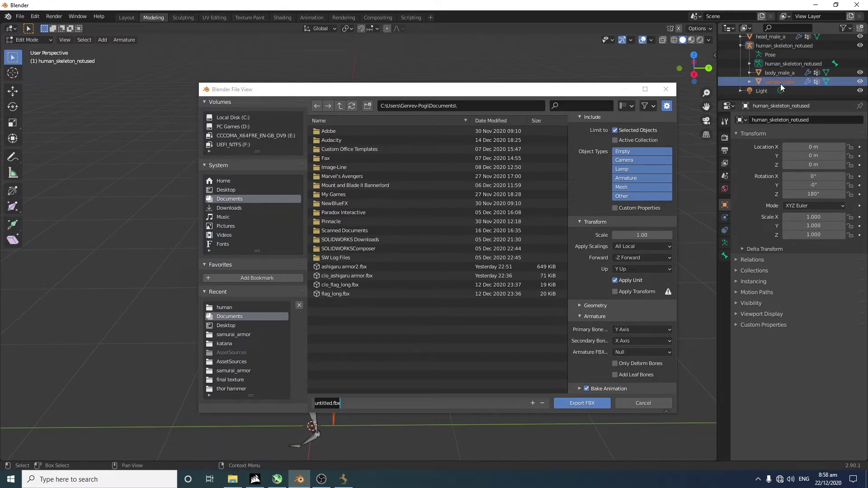
ctrl+click(783, 46)
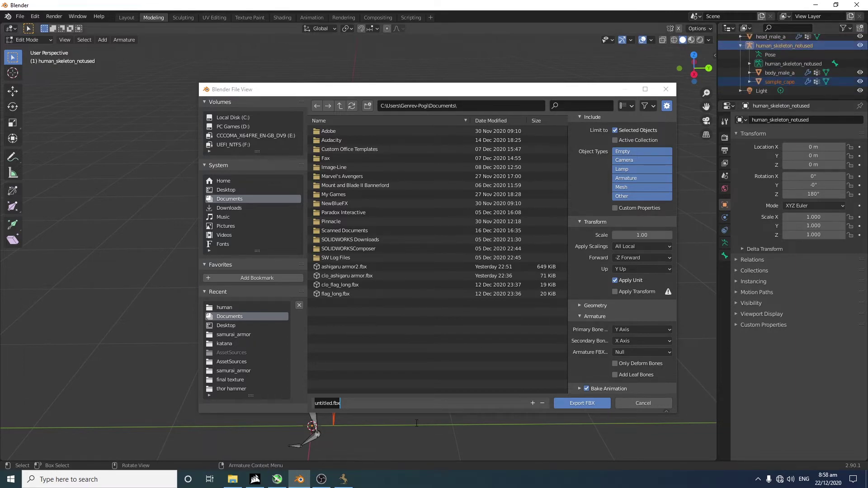
click(419, 403)
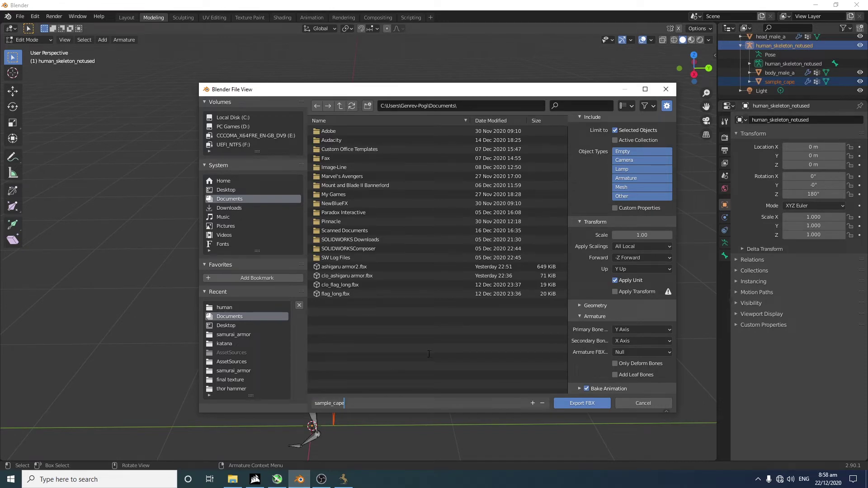
click(583, 403)
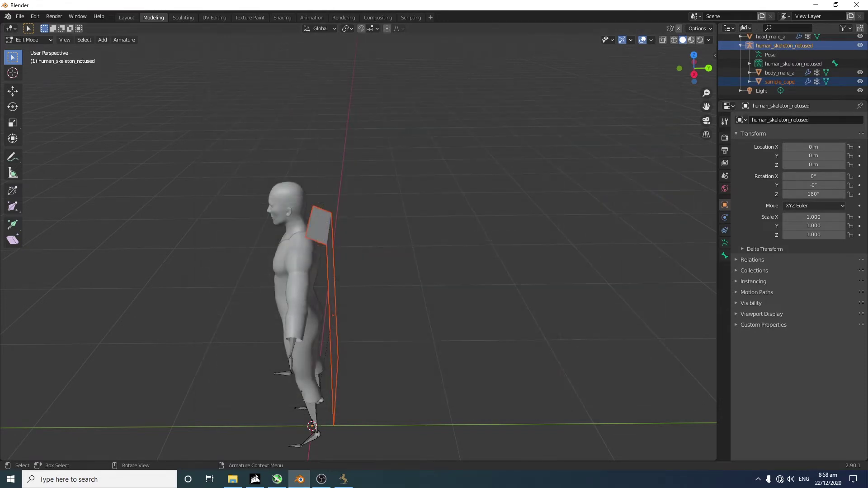
Switch to the Resource Browser and open the Assets folder of the Ronin module
click(349, 483)
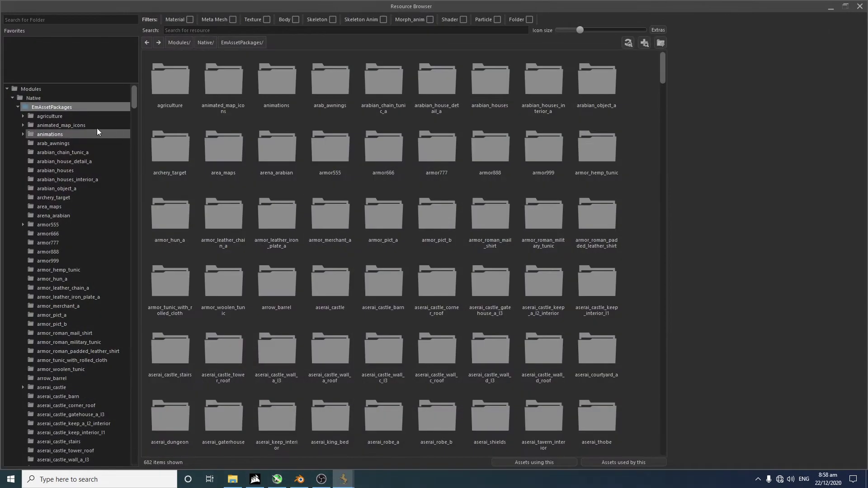
click(17, 107)
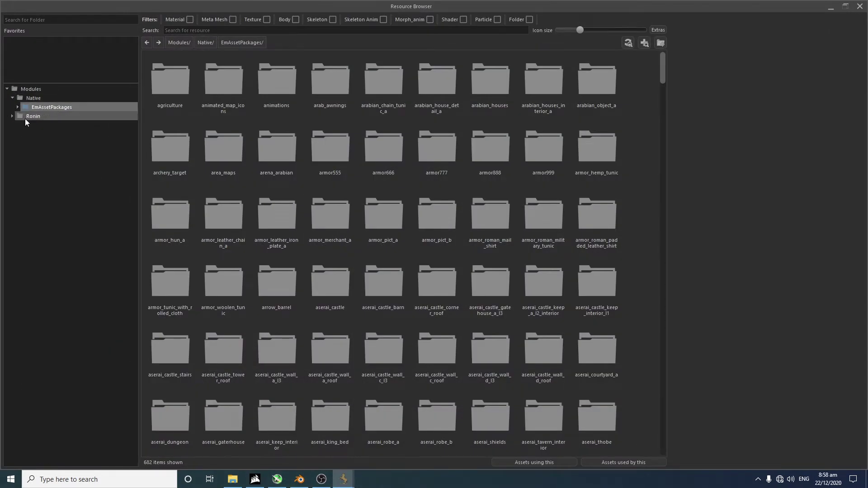
click(28, 117)
double_click(179, 103)
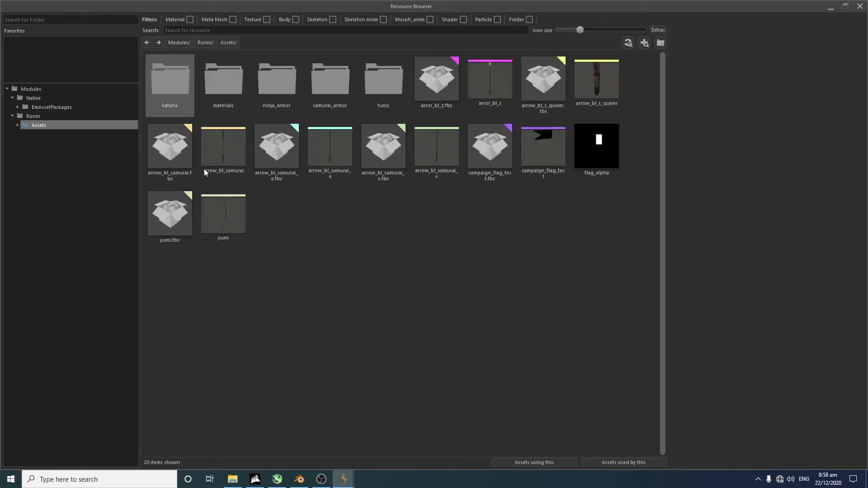
Import the sample_cape file from Documents as a new asset in the Ronin Assets folder
right_click(348, 271)
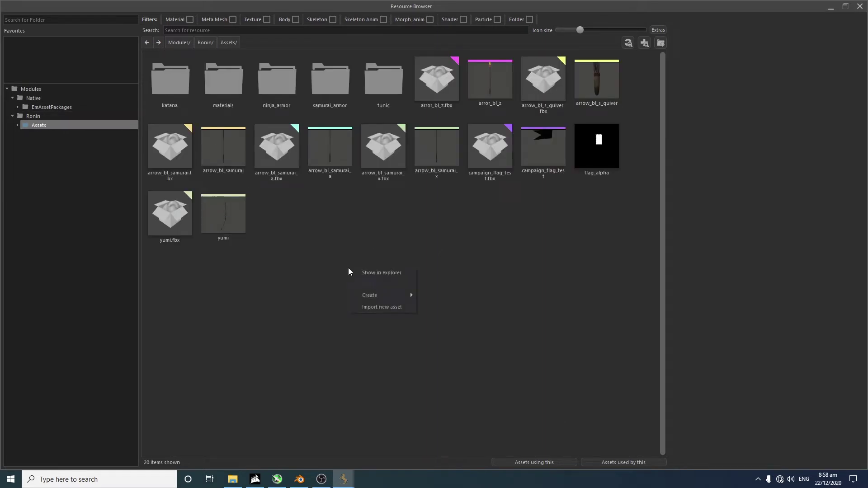
click(383, 307)
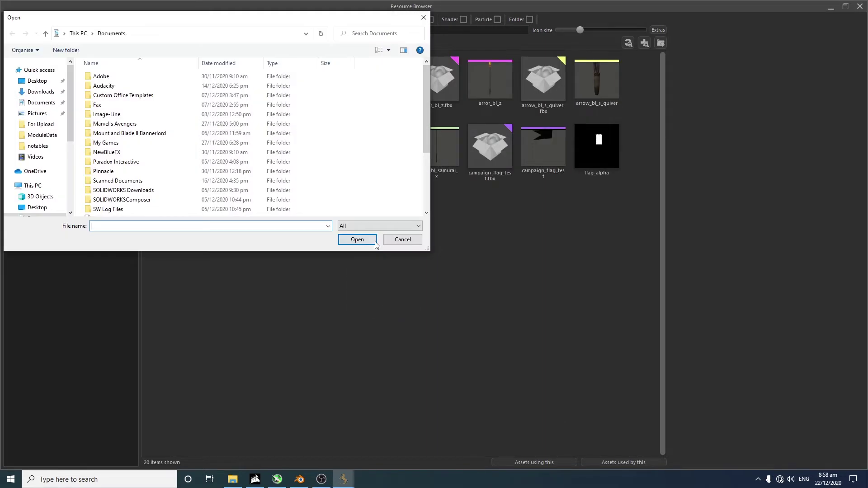
scroll(167, 103, down, 3)
scroll(171, 107, up, 3)
scroll(149, 149, down, 3)
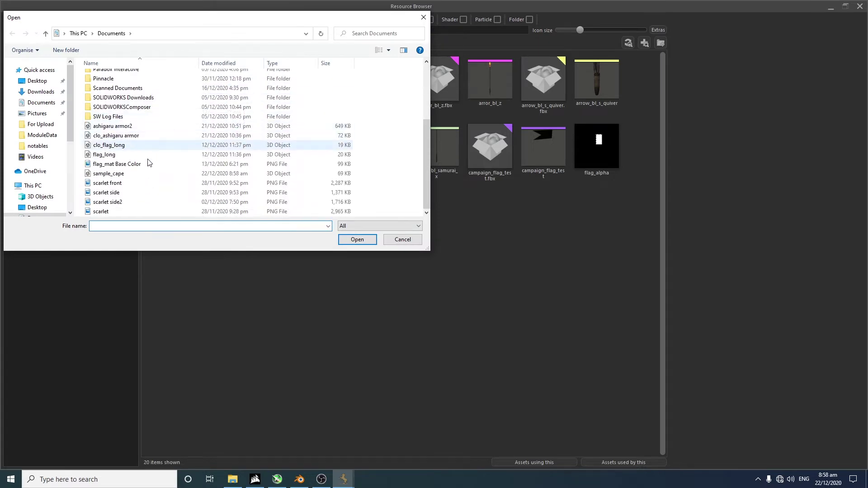
click(140, 145)
click(135, 173)
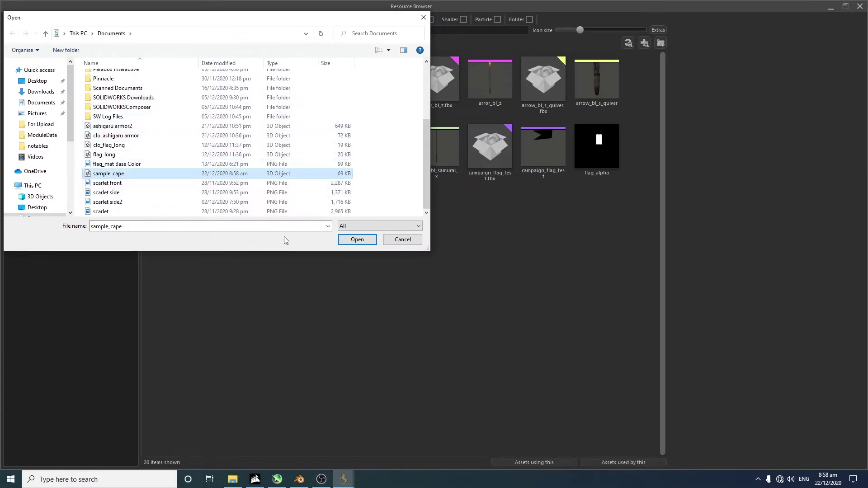
click(351, 241)
click(499, 319)
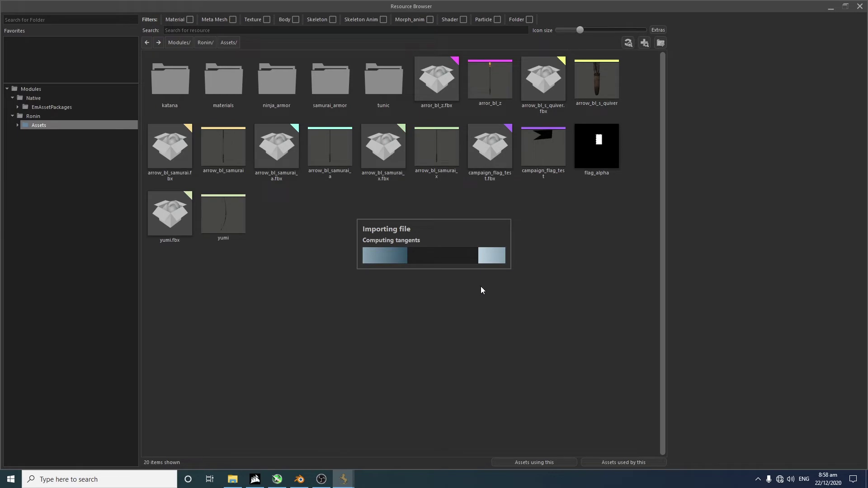
Open the imported sample_cape mesh in the Meta Mesh Editor and check its shape from the side
click(213, 220)
double_click(213, 221)
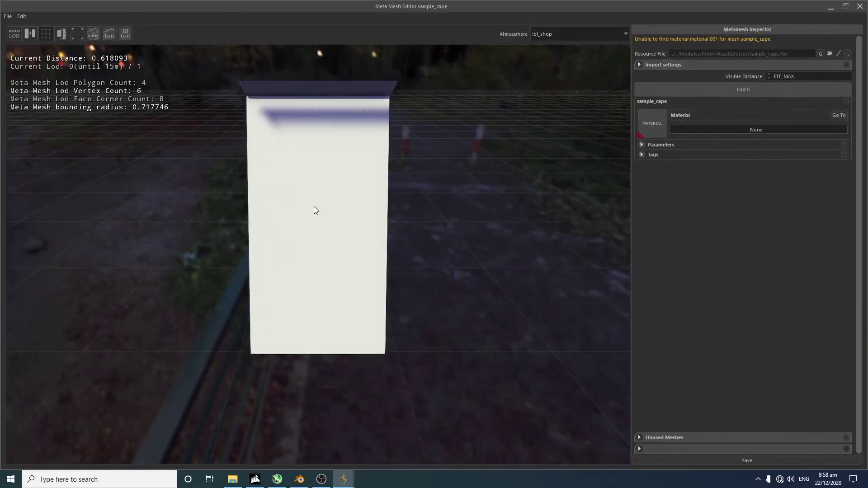
middle_drag(357, 177, 362, 177)
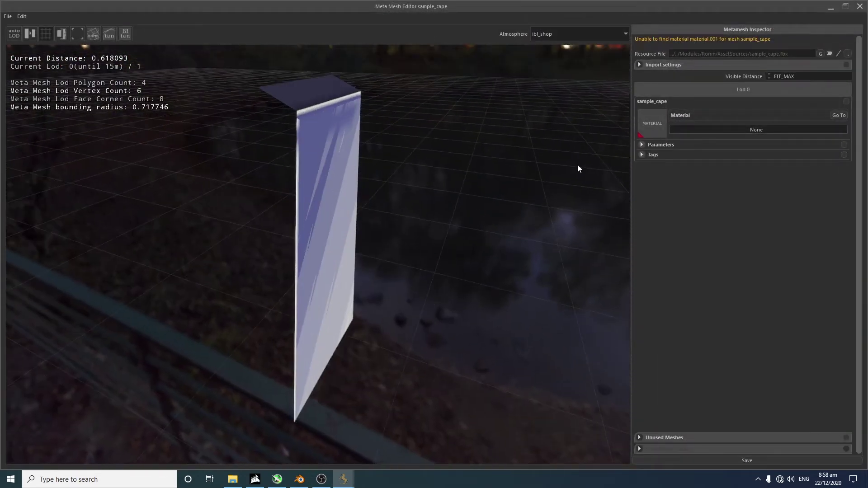
Assign the jingasa1 material to the sample_cape mesh
click(732, 130)
text(sam)
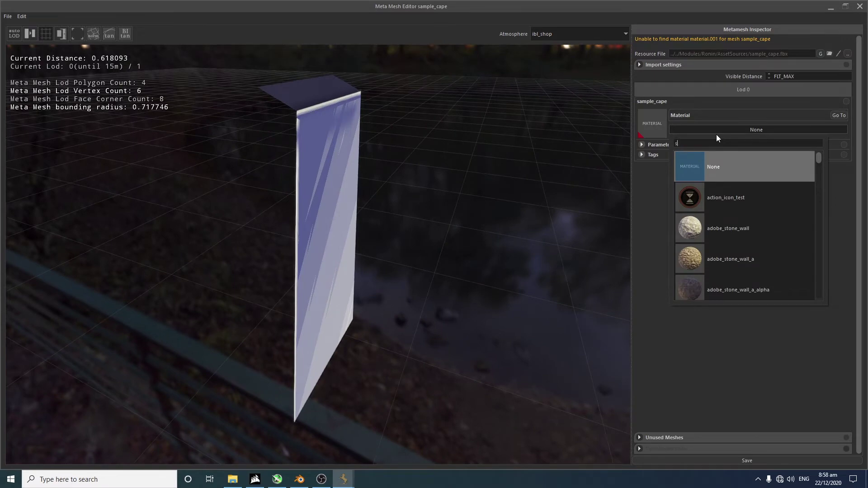
key(BackSpace)
key(BackSpace)
key(BackSpace)
text(jing)
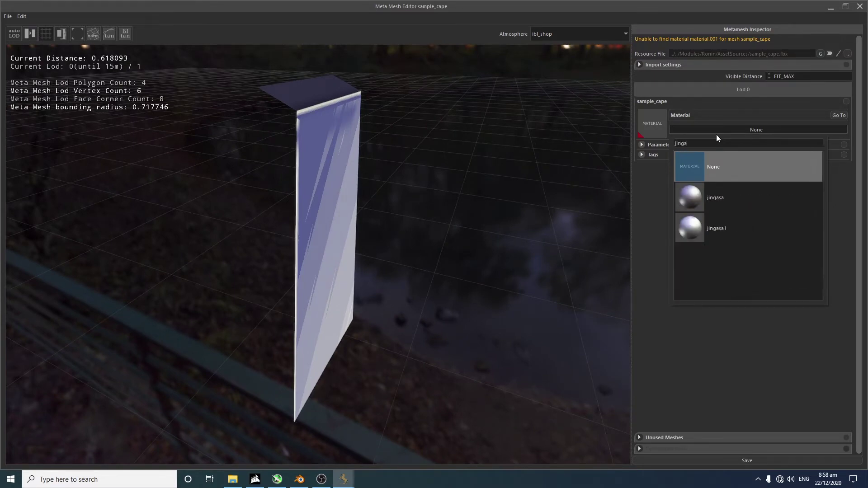
text(a)
click(675, 227)
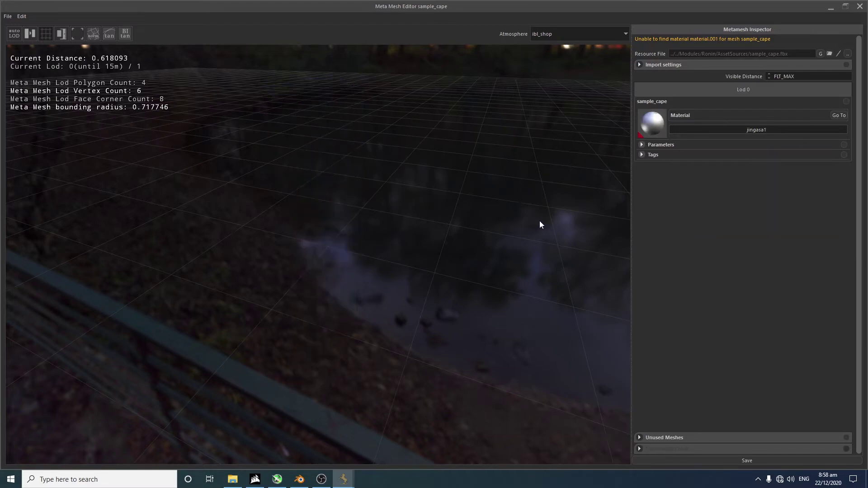
Check the textured cape from both sides, save the sample_cape mesh, and close the Meta Mesh Editor
mouse_move(423, 235)
middle_down()
mouse_move(412, 242)
mouse_move(422, 235)
middle_up()
mouse_move(423, 239)
mouse_down()
mouse_move(434, 238)
mouse_move(423, 240)
mouse_up()
middle_drag(422, 236, 417, 236)
scroll(417, 235, down, 4)
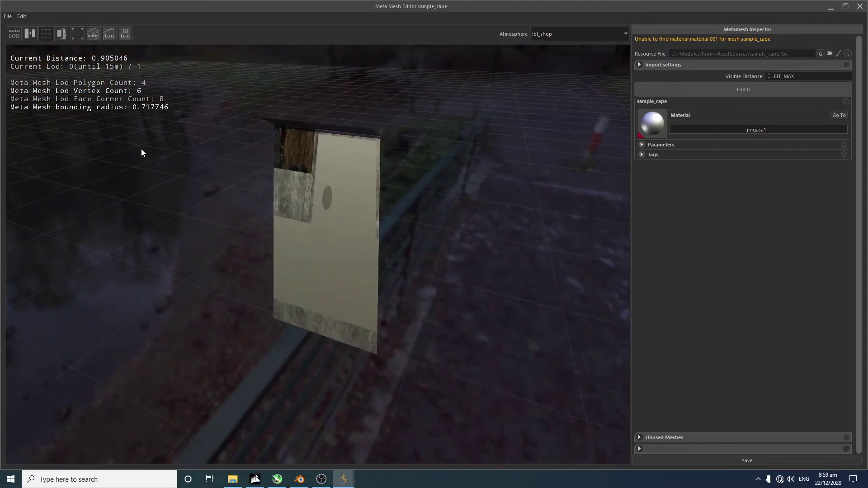
drag(263, 156, 285, 158)
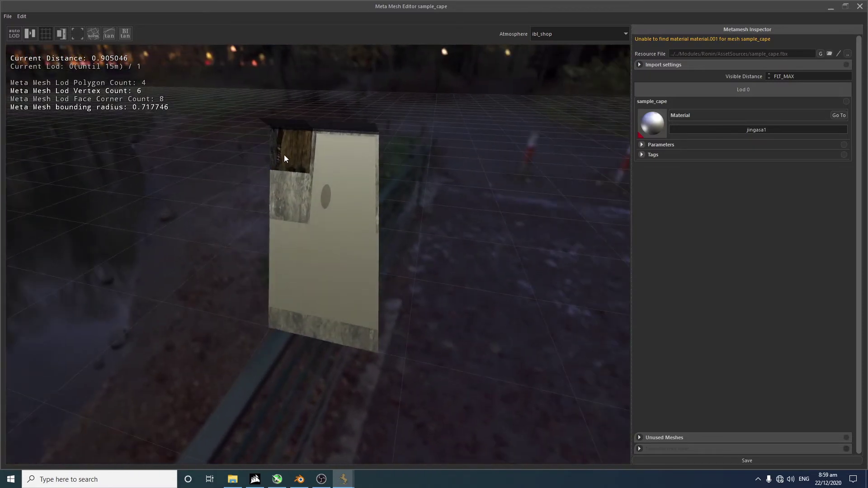
click(784, 460)
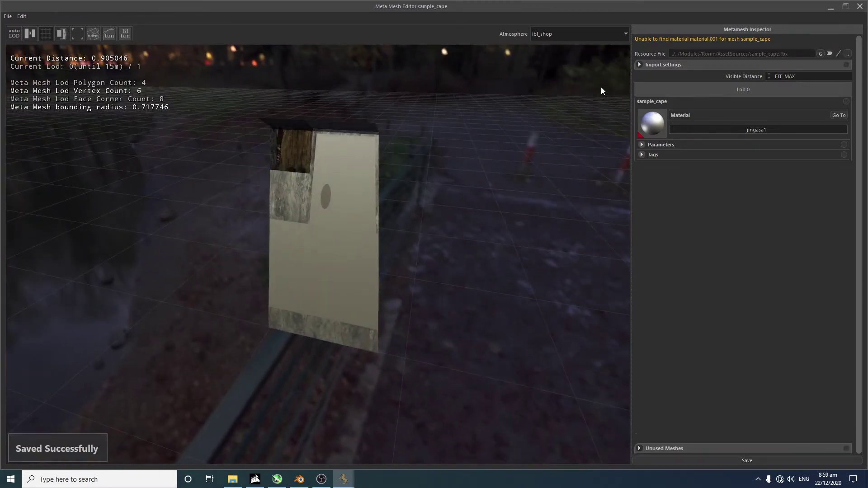
click(859, 6)
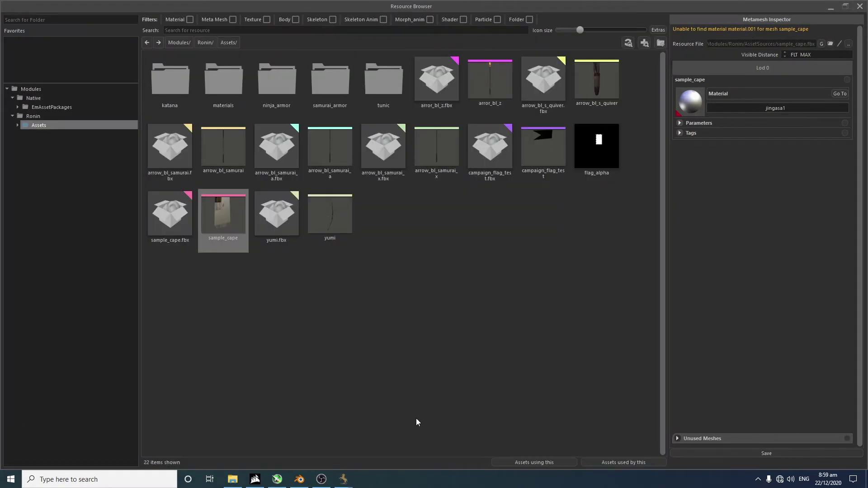
Switch to the Edit Mode window and open the Cloth Editor
mouse_move(352, 484)
click(294, 434)
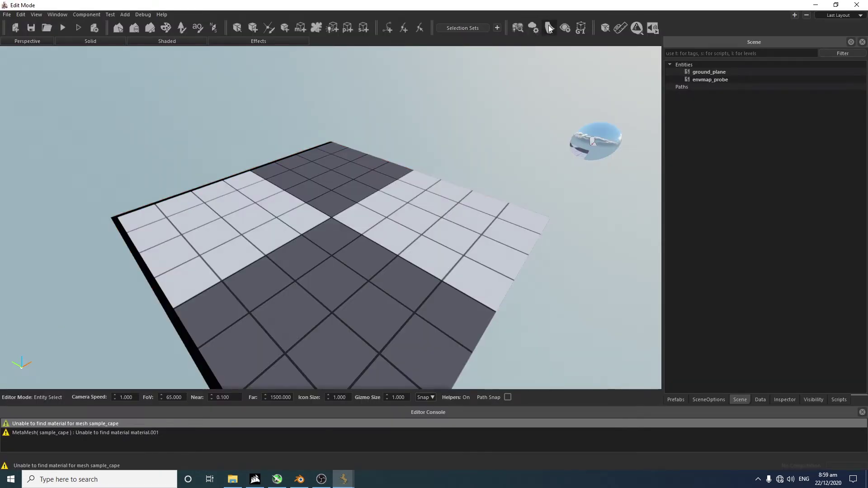
click(549, 27)
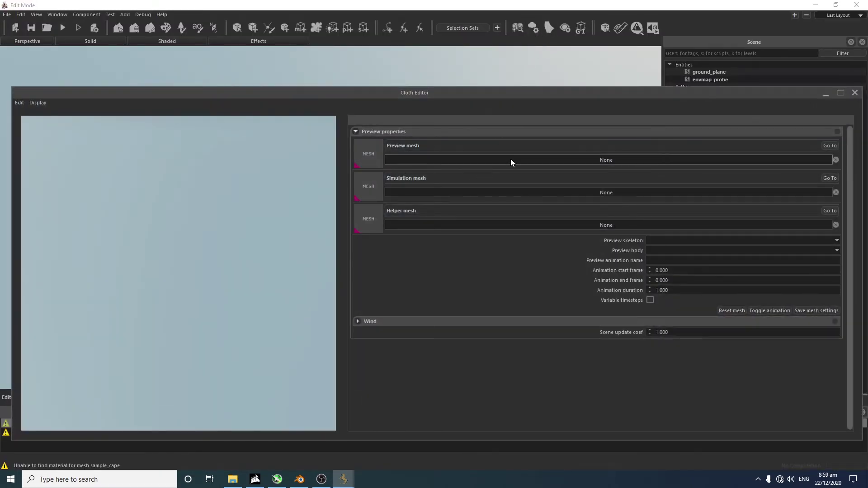
Load pauldron_cape_a as the preview mesh in the Cloth Editor
click(511, 160)
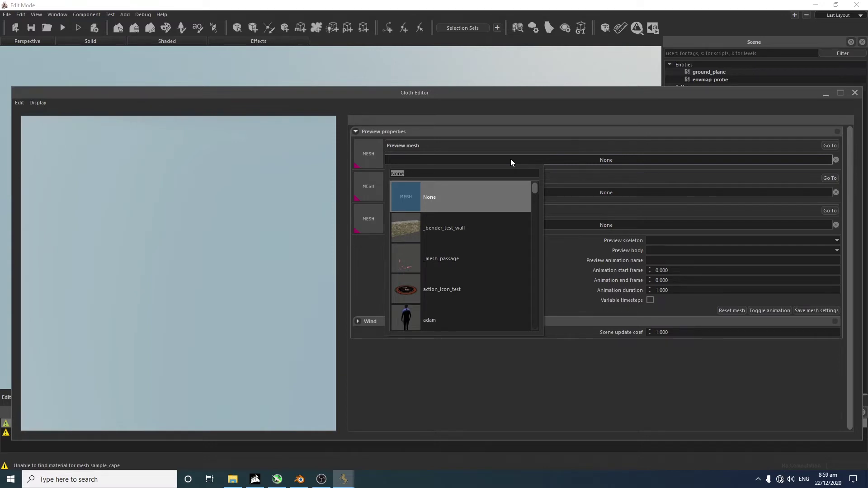
text(pau)
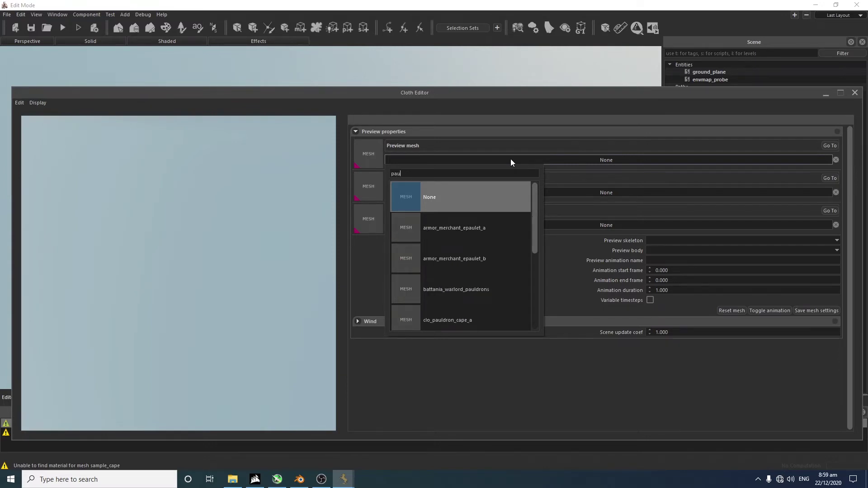
text(ldron_fa)
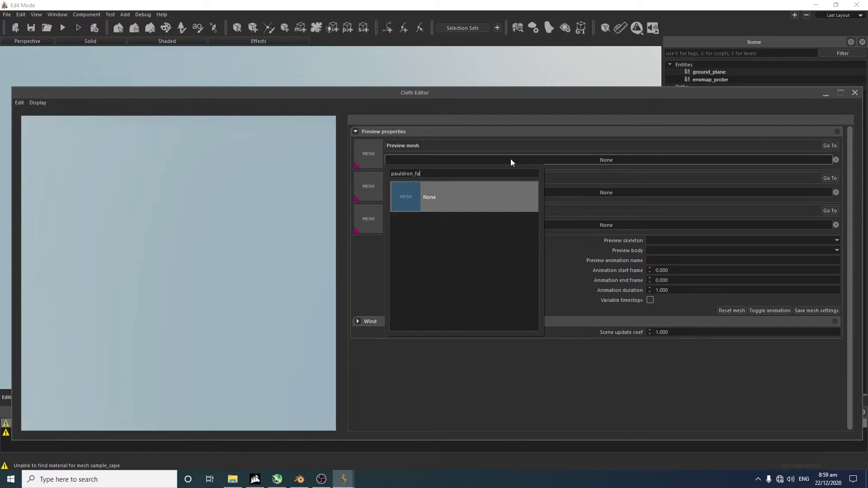
key(BackSpace)
key(BackSpace)
text(cape_a)
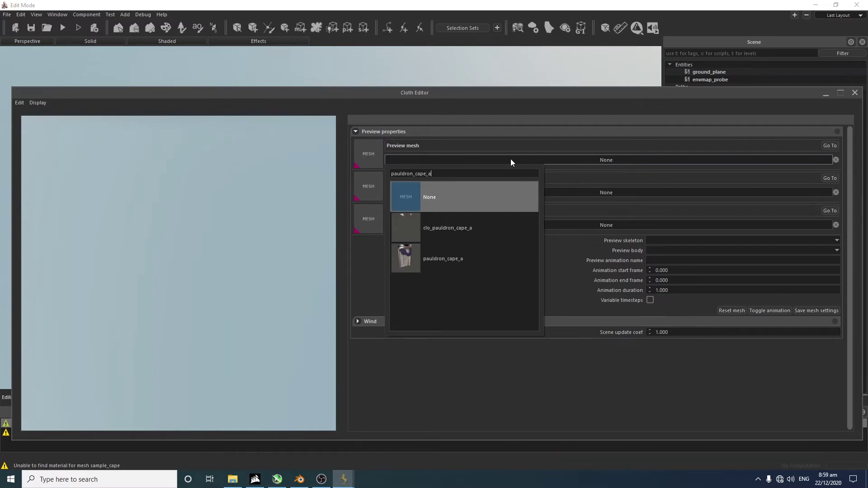
click(474, 254)
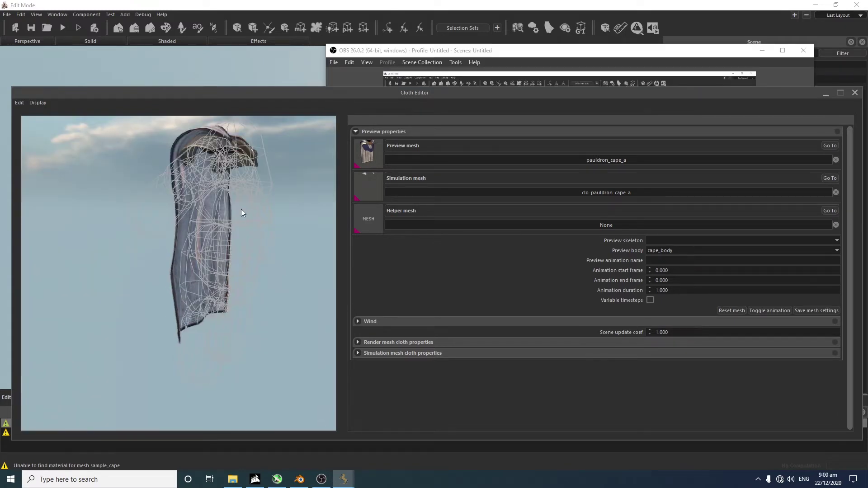
Examine the pauldron cape and its collision body wireframe from several angles, and look through the available preview skeletons
middle_drag(297, 278, 269, 284)
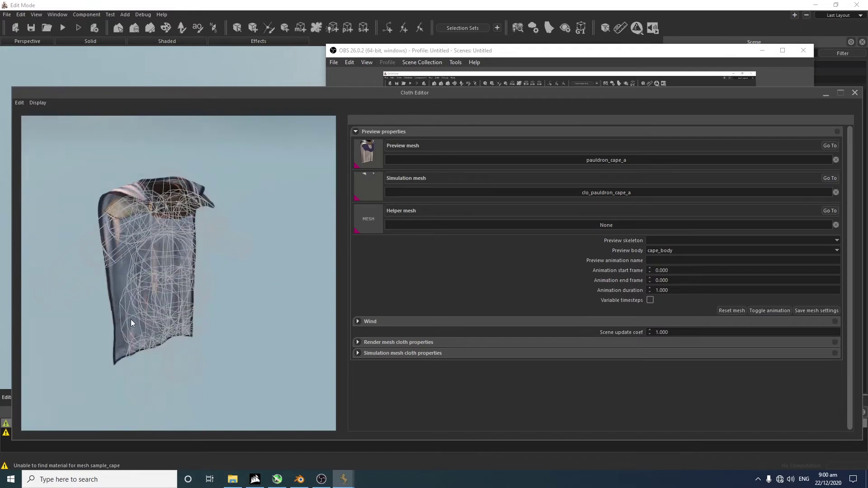
middle_drag(181, 291, 178, 292)
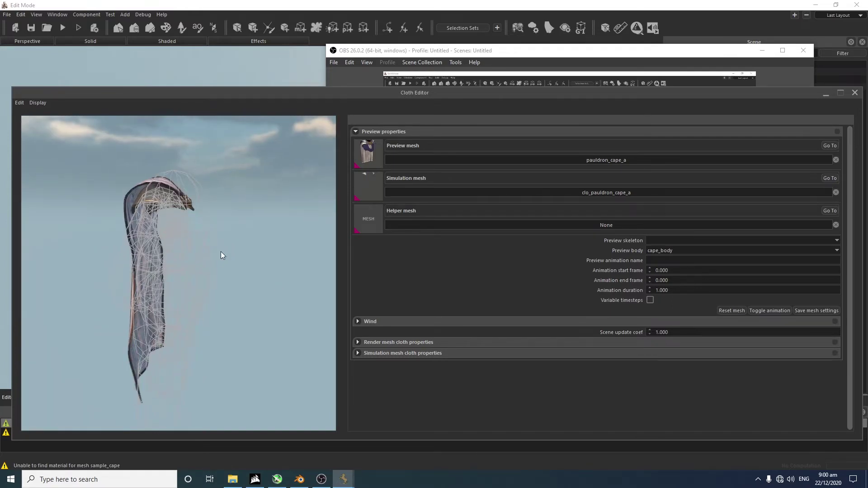
middle_drag(257, 313, 280, 264)
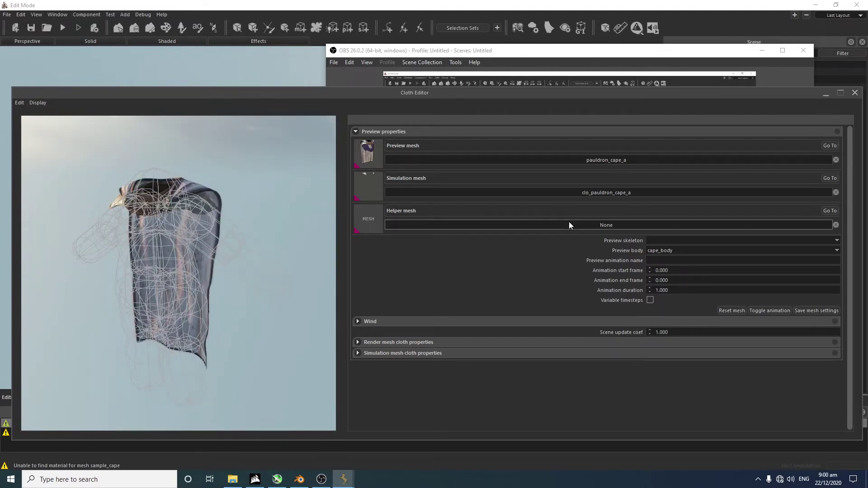
click(763, 240)
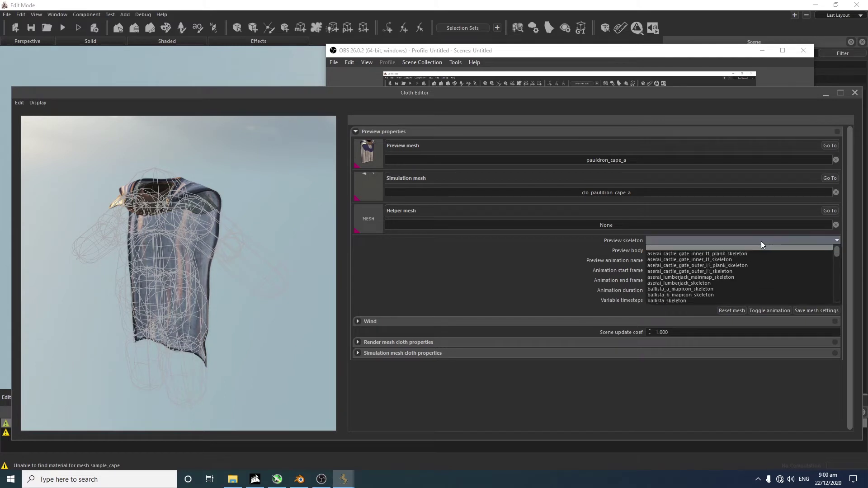
click(511, 255)
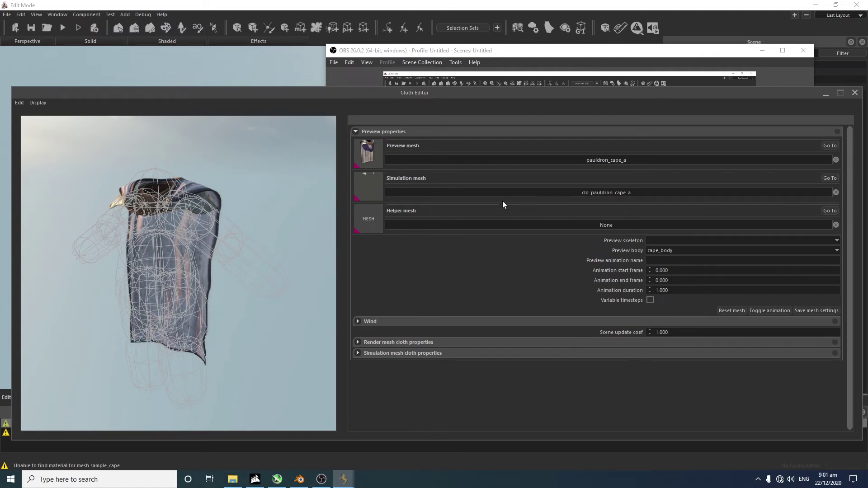
Change the preview mesh to the simulation mesh clo_pauldron_cape_a to view it on its own
click(451, 192)
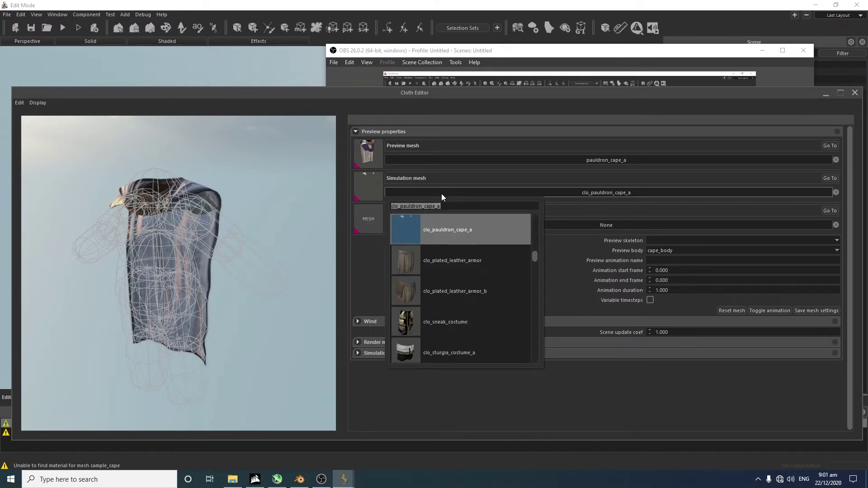
click(431, 160)
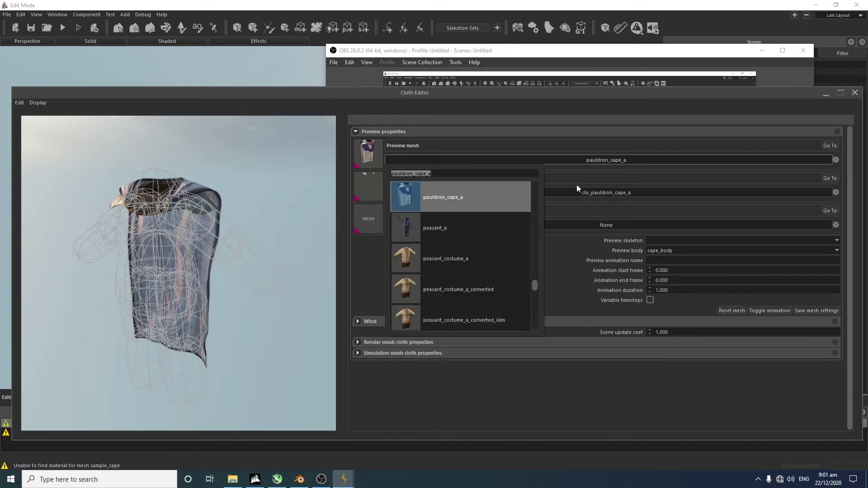
text(clo)
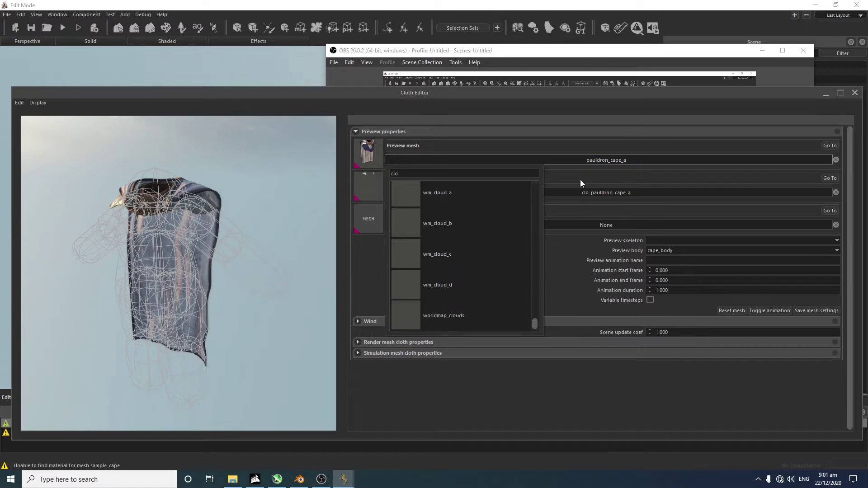
text(_paul)
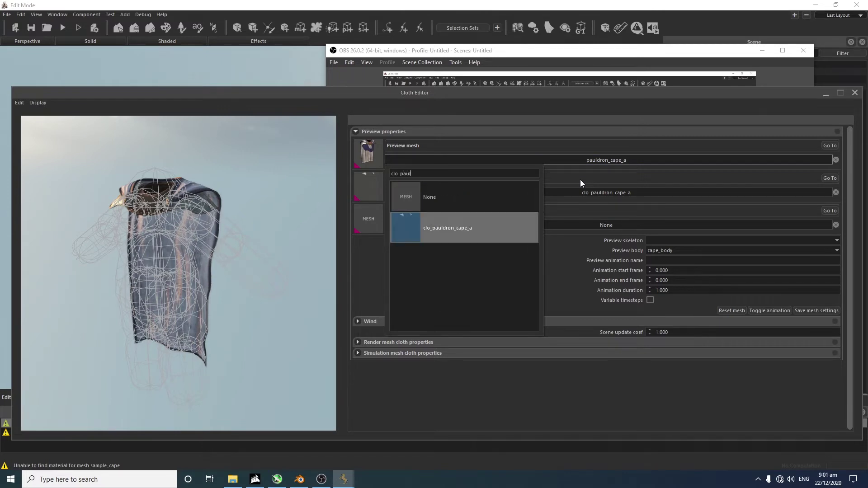
click(465, 226)
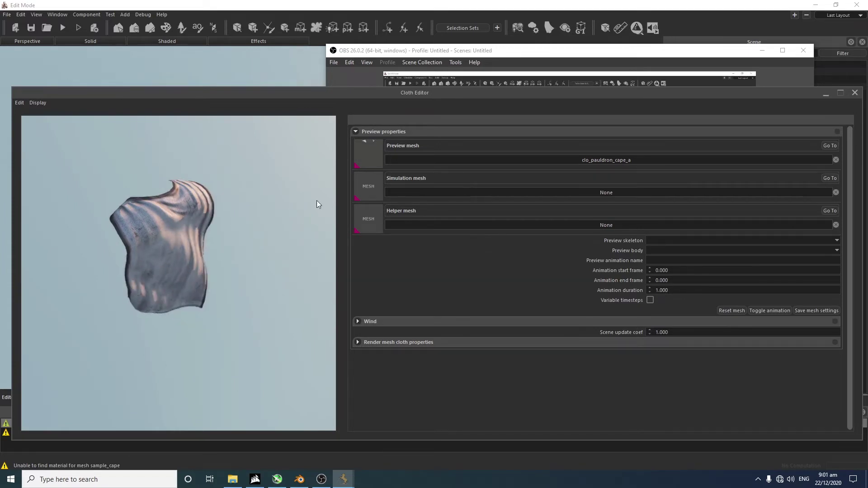
Search the preview mesh choices for the Sturgian lamellar armour and load sturgian_lamellar_base as the preview mesh
click(482, 160)
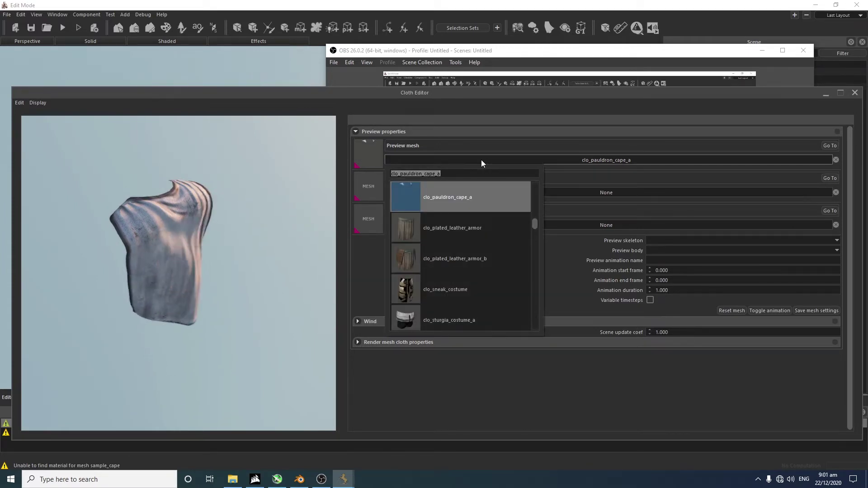
text(p)
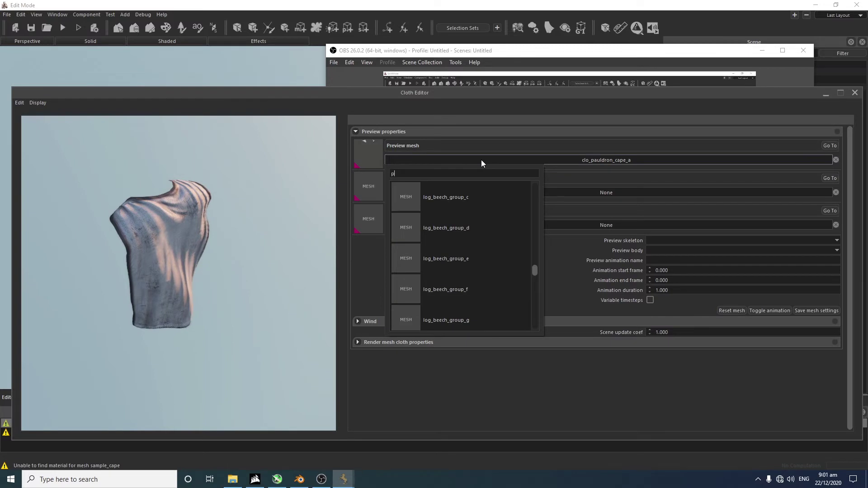
text(auldron)
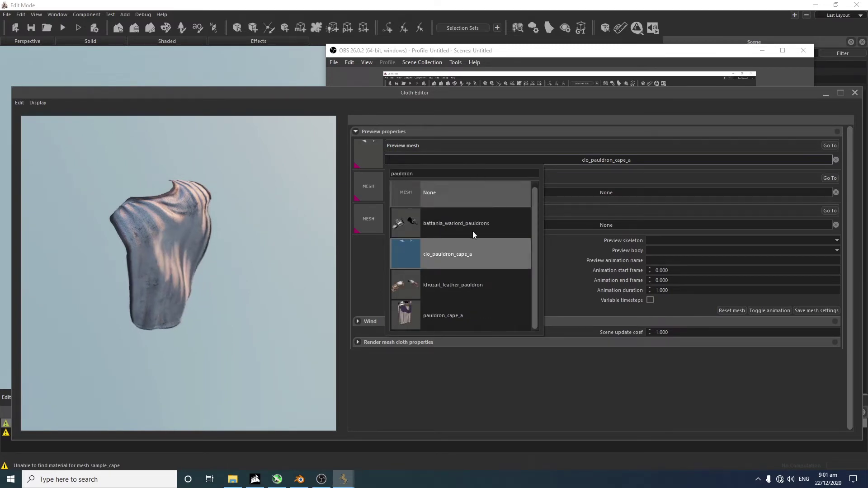
drag(445, 174, 283, 167)
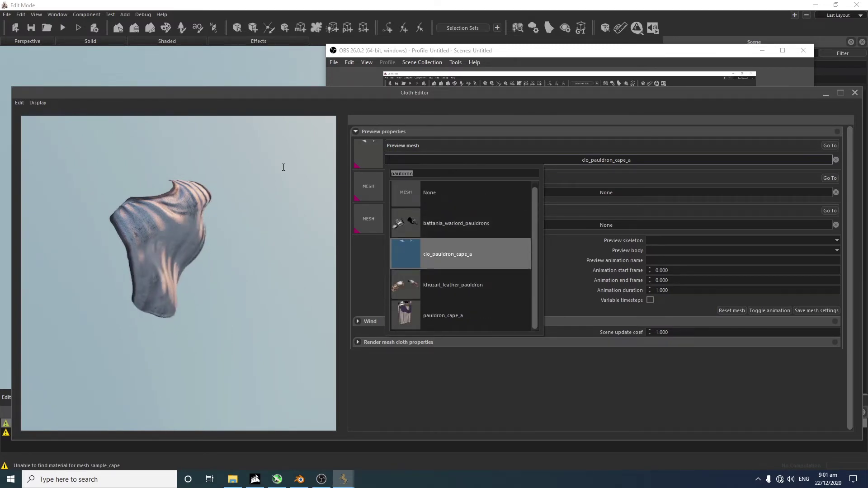
text(sturgi)
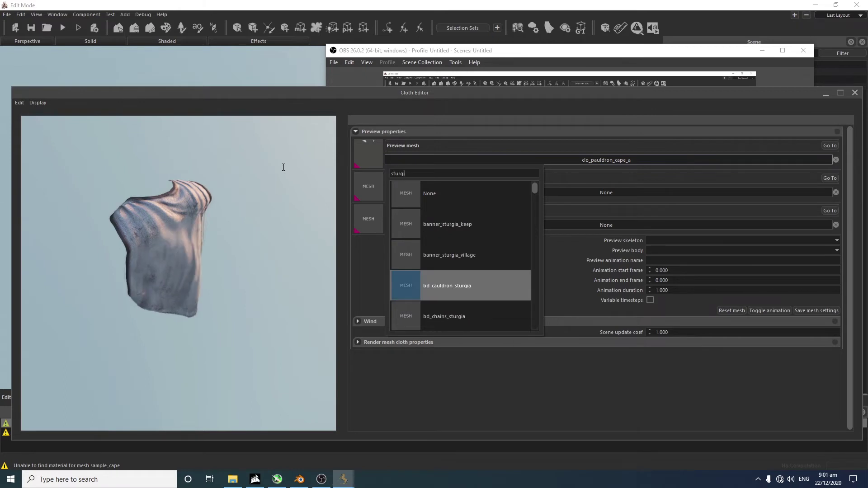
text(an_lame)
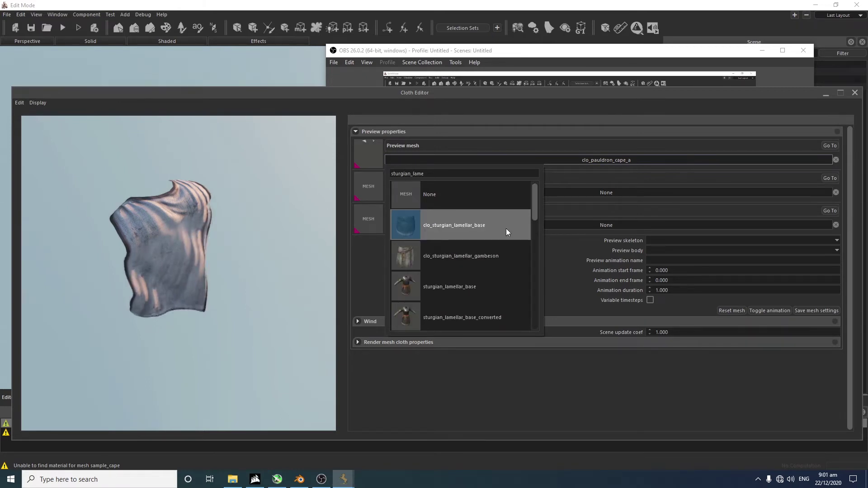
click(441, 284)
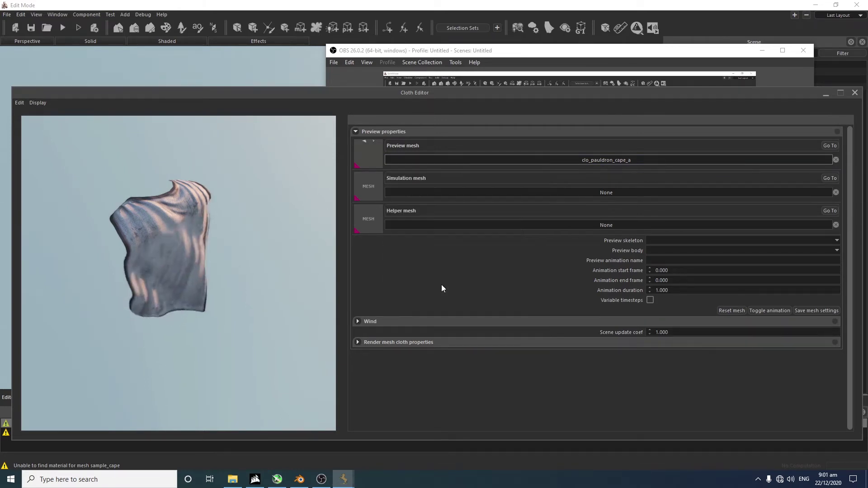
middle_drag(178, 275, 218, 320)
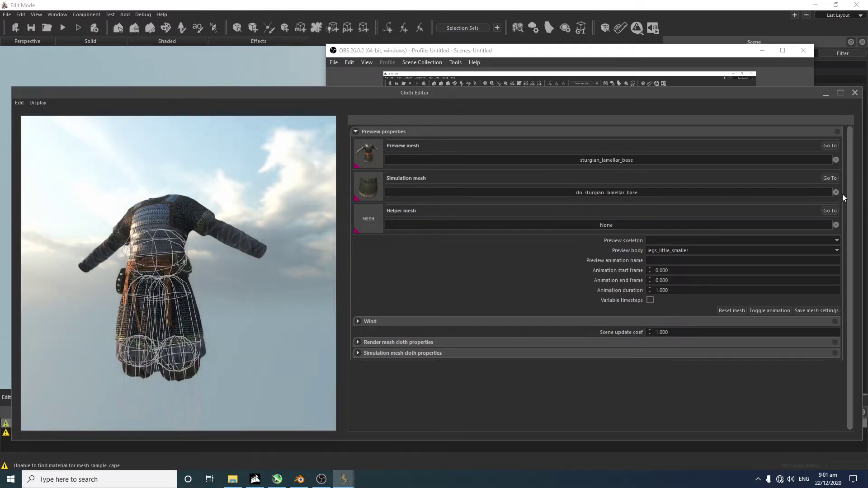
Clear the preview body so the collision wireframe is hidden, and examine the sturgian_lamellar_base armour up close from several angles
click(837, 251)
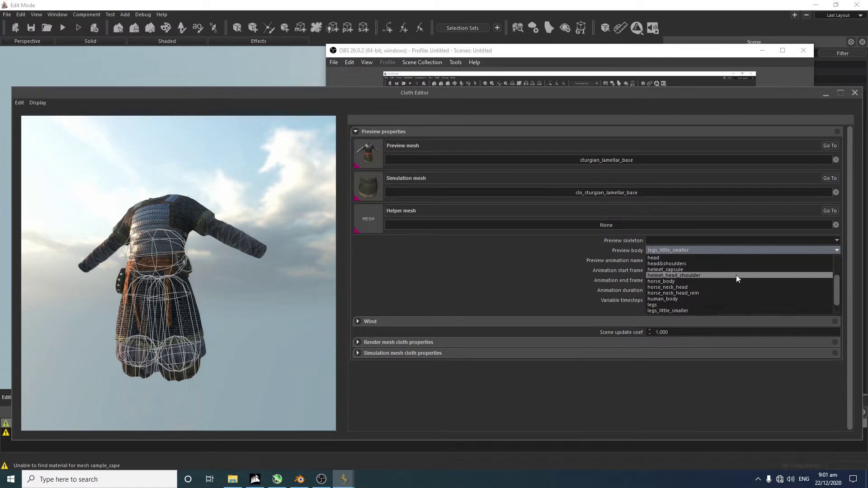
click(707, 257)
drag(219, 309, 157, 362)
scroll(156, 359, up, 1)
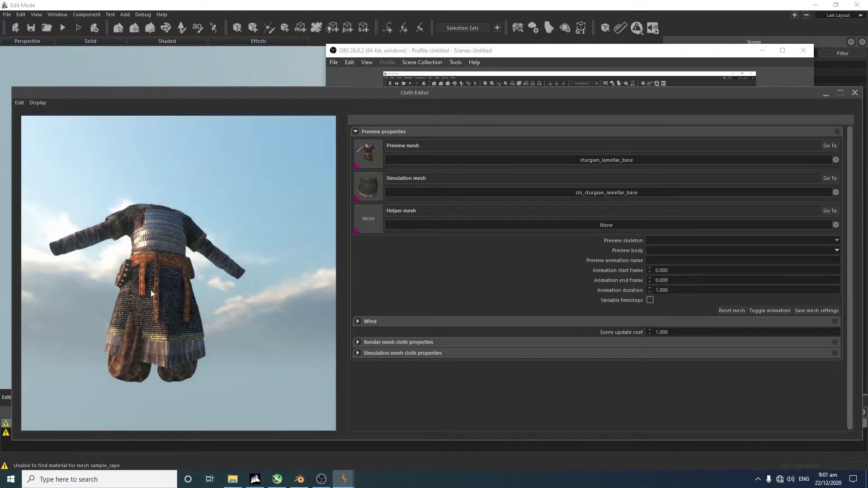
drag(158, 305, 125, 318)
scroll(126, 322, up, 5)
scroll(124, 328, down, 2)
scroll(127, 321, down, 5)
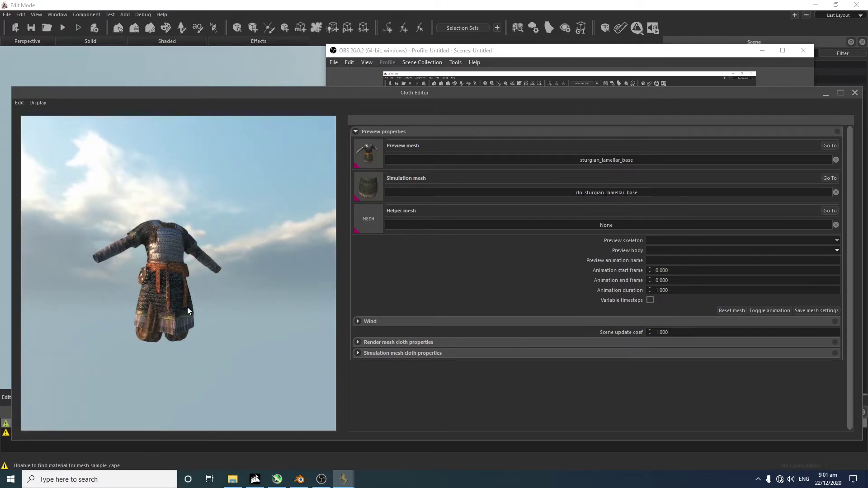
drag(188, 310, 217, 310)
scroll(176, 306, up, 5)
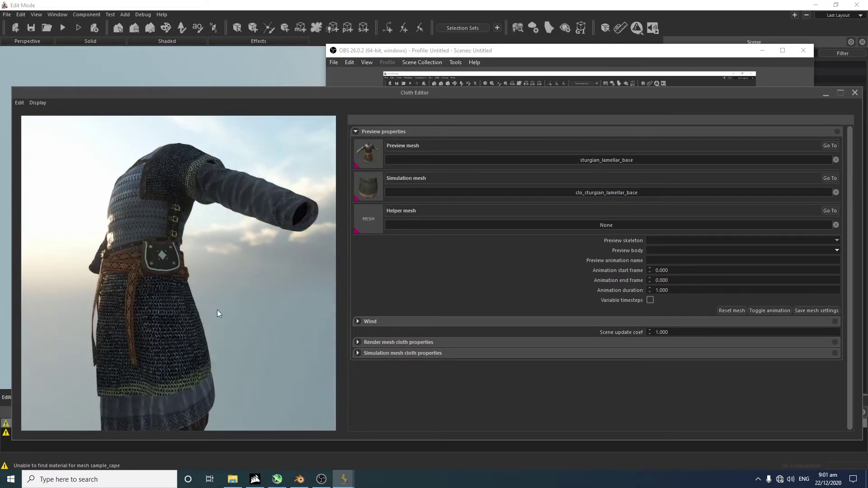
Change the preview mesh to sturgian_lamellar_fortified
click(624, 160)
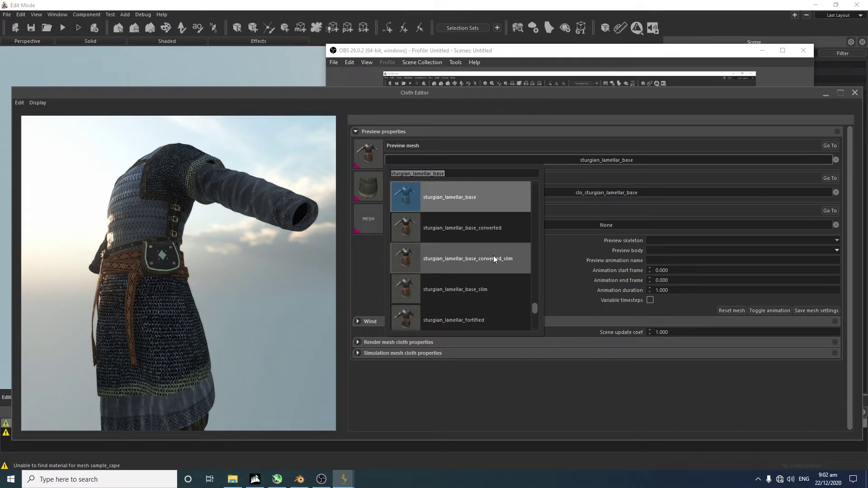
scroll(484, 288, down, 1)
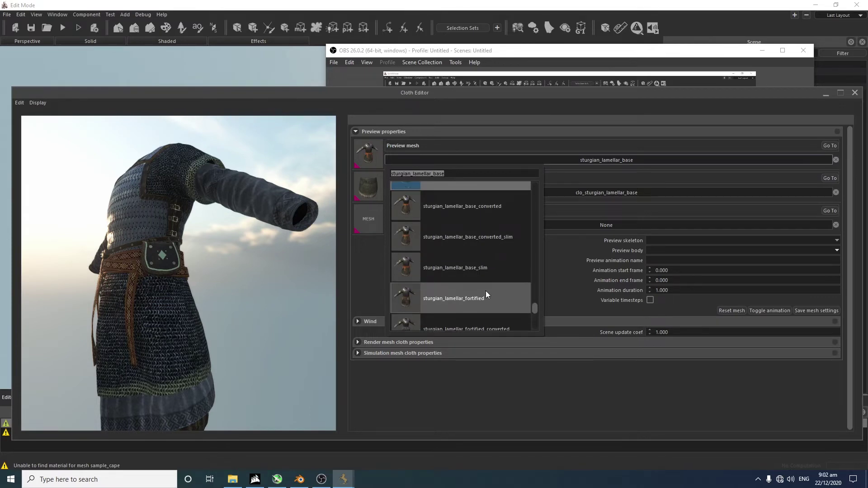
scroll(485, 291, down, 1)
click(487, 293)
drag(192, 348, 258, 330)
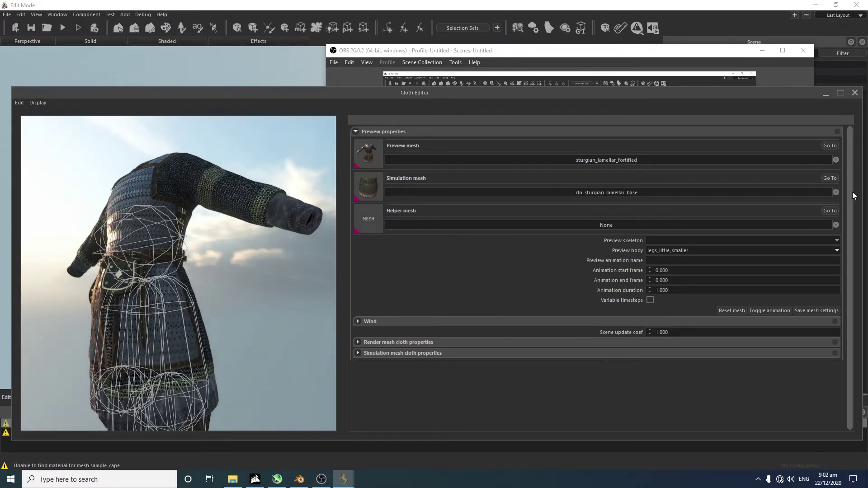
Clear the preview body of the fortified lamellar armour and examine its skirt and hanging parts from several angles
click(822, 252)
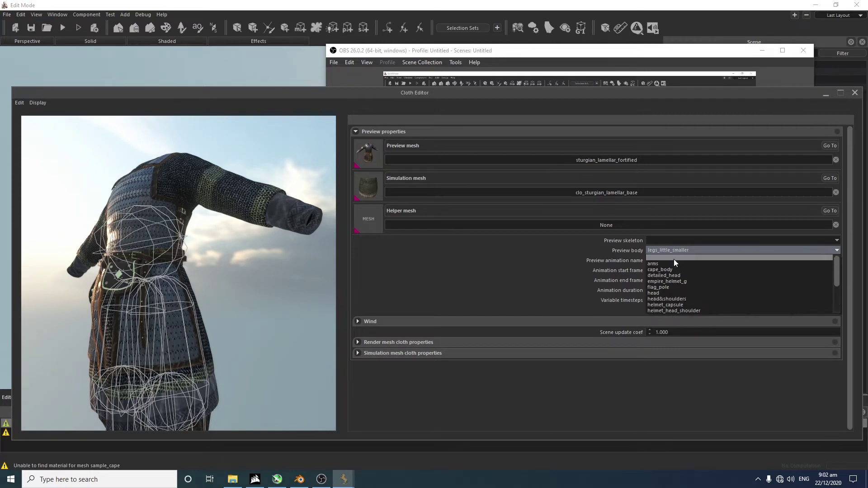
click(673, 258)
drag(234, 280, 176, 289)
drag(114, 366, 192, 318)
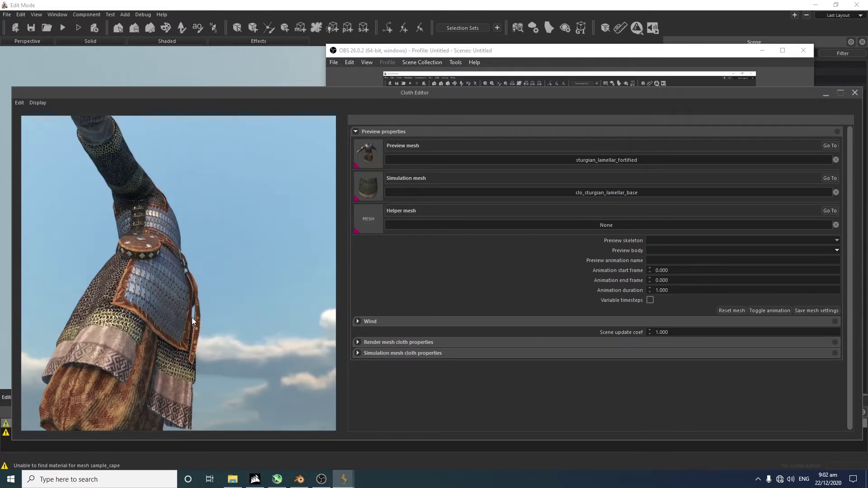
drag(255, 231, 508, 132)
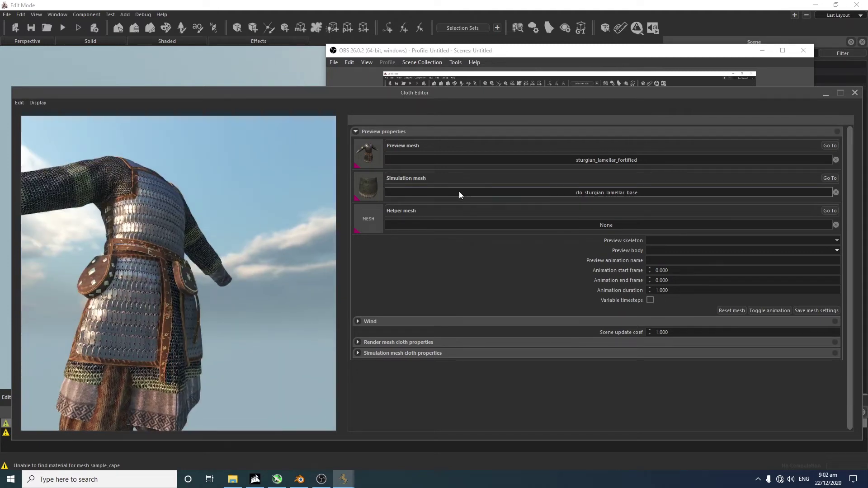
Look through the simulation mesh and preview mesh choices for the fortified armour, and view it from the front
click(439, 193)
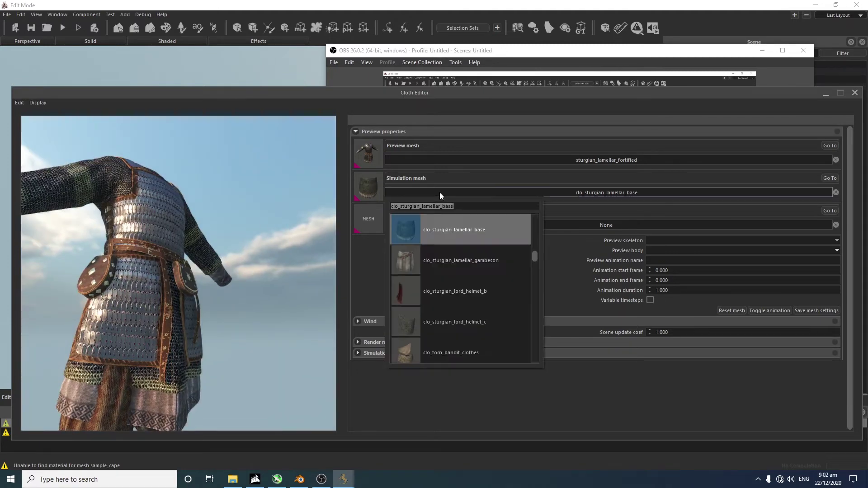
click(439, 222)
click(455, 160)
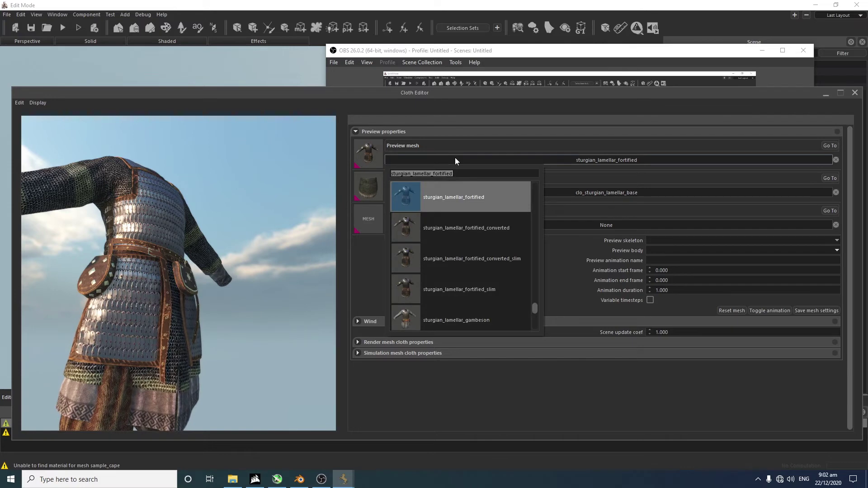
click(226, 291)
drag(227, 291, 307, 272)
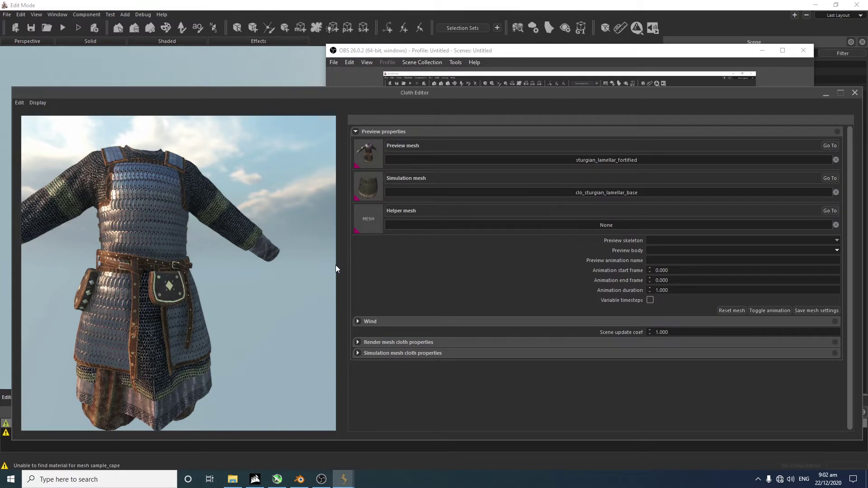
Load sample_cape as the preview mesh
click(454, 161)
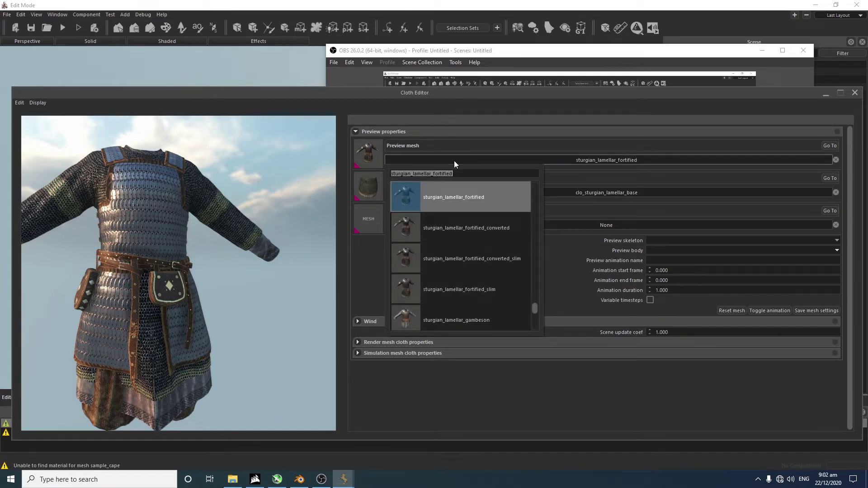
text(sample)
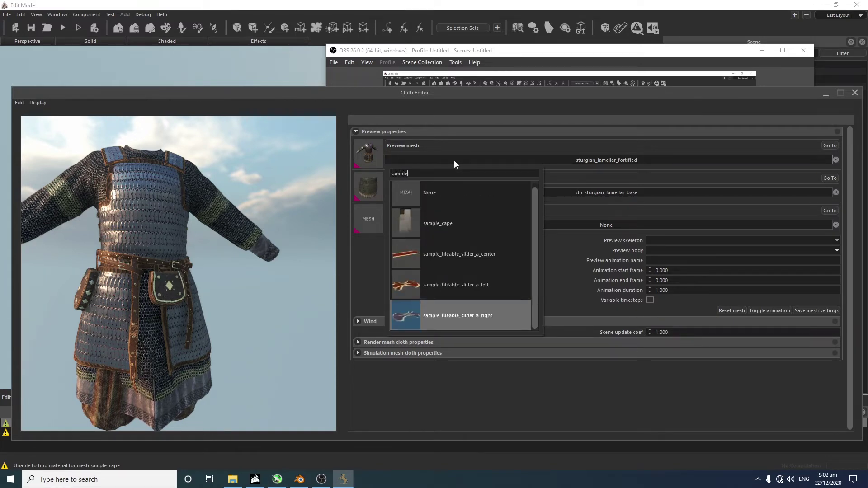
text(_c)
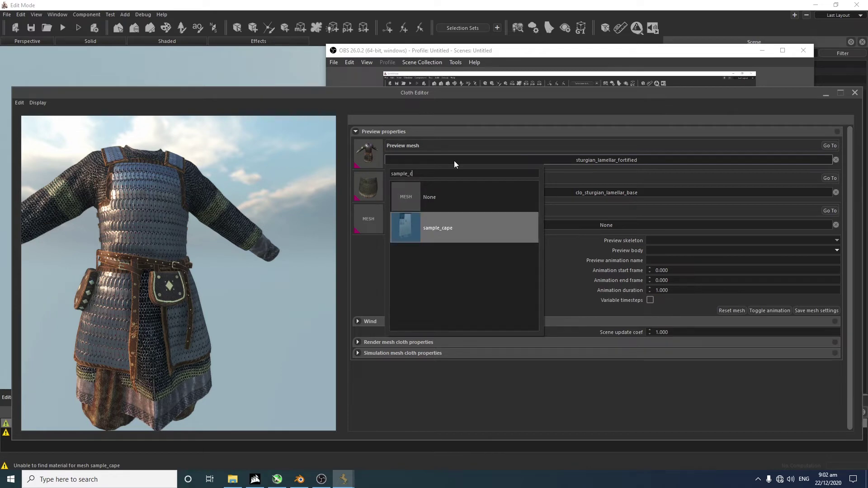
click(446, 230)
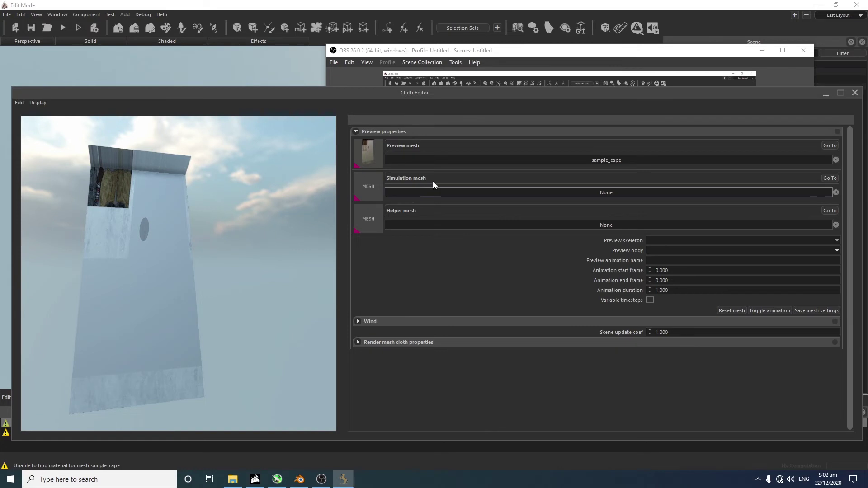
Set the preview body to cape_body and view the cape against its collision wireframe
click(667, 251)
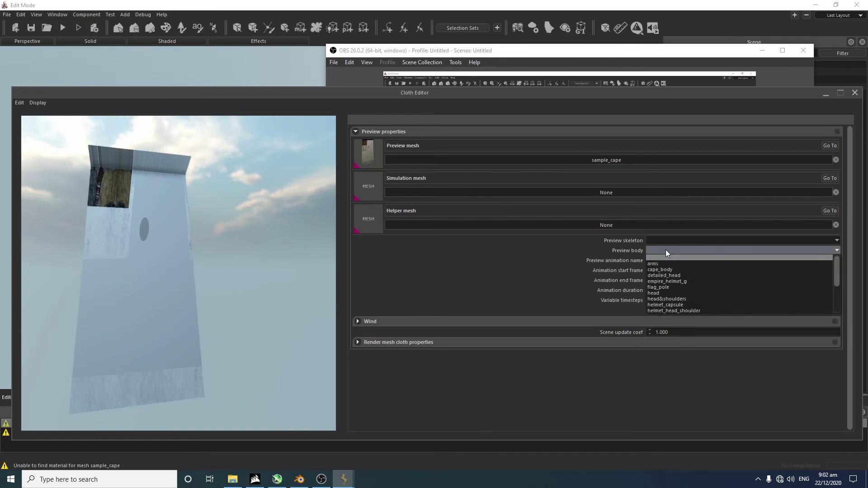
key(c)
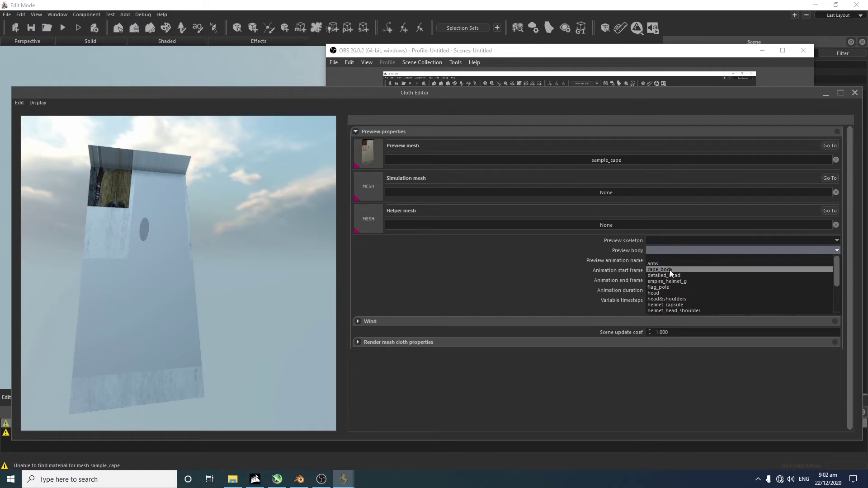
click(669, 270)
middle_drag(65, 214, 176, 305)
drag(176, 308, 272, 288)
Show the render mesh cloth properties and enable cloth for the sample_cape sub mesh
click(394, 342)
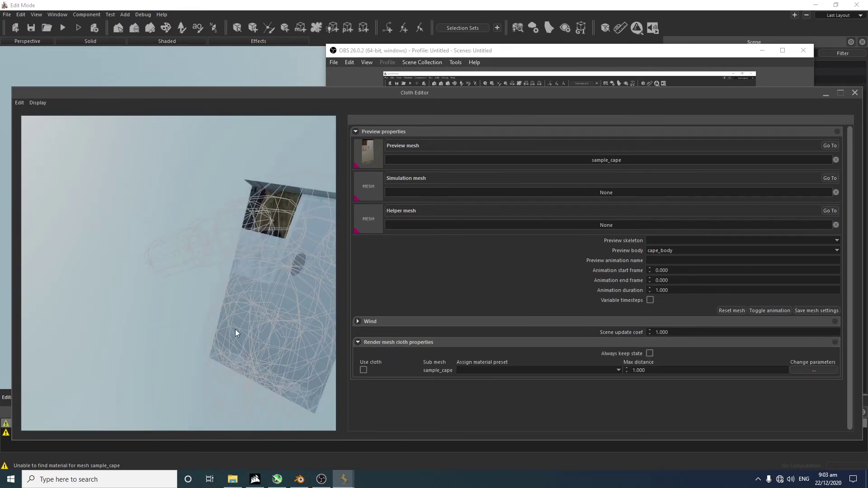
drag(235, 329, 252, 345)
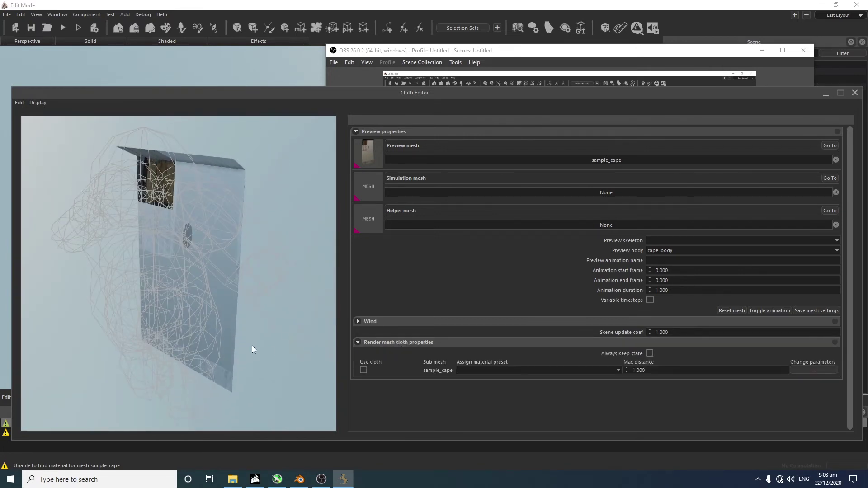
click(364, 370)
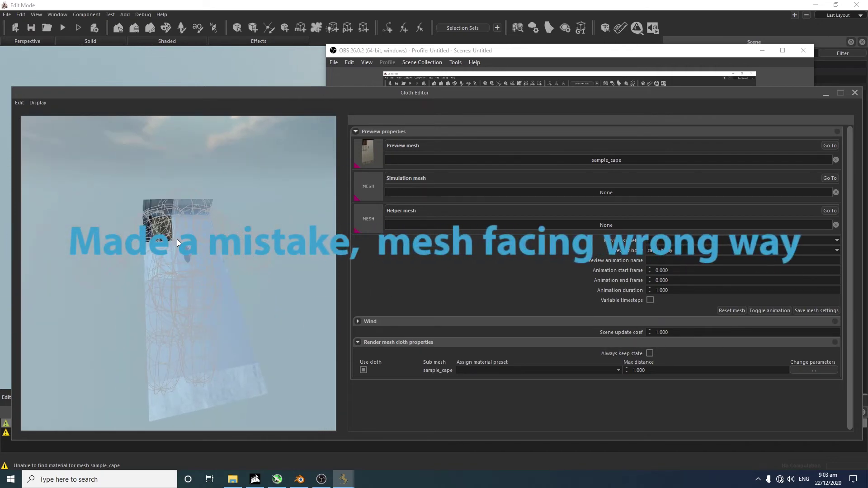
Switch to Blender and select the large back face of sample_cape in Edit Mode to check its orientation
click(298, 479)
middle_drag(364, 374, 290, 374)
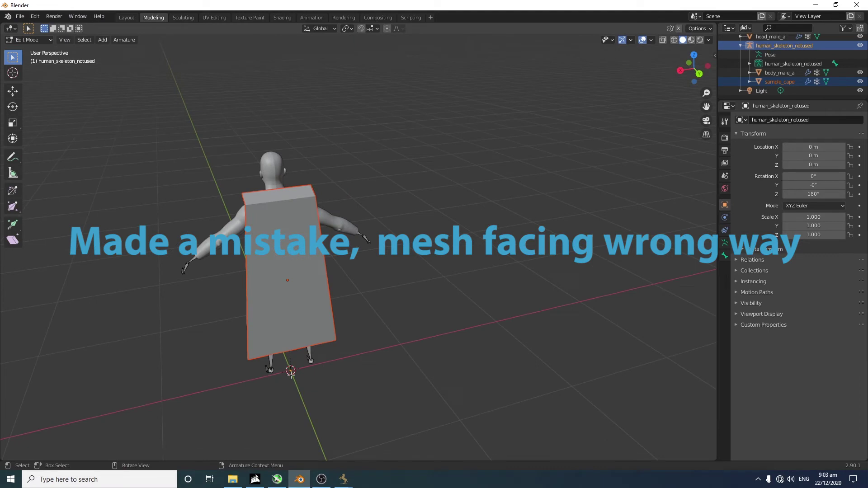
click(284, 290)
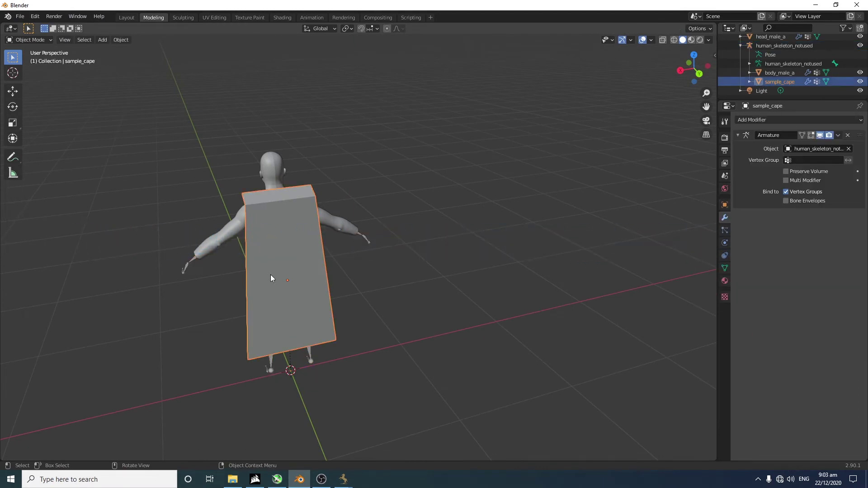
key(Tab)
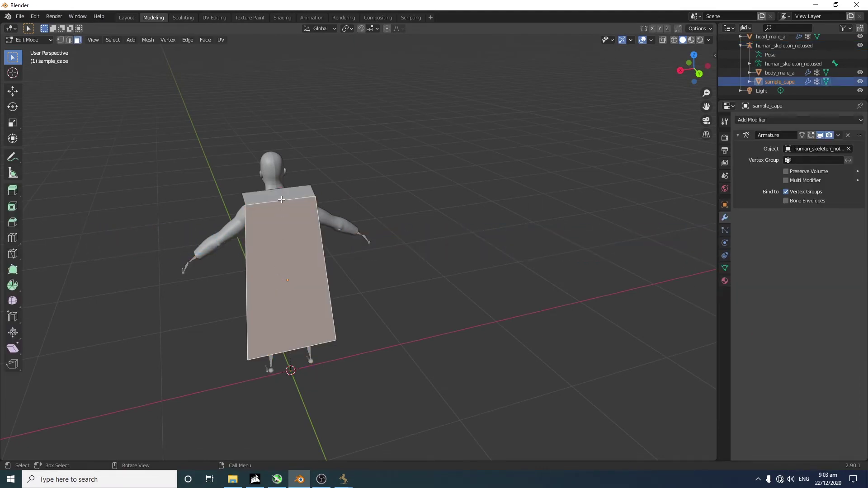
click(281, 199)
click(299, 341)
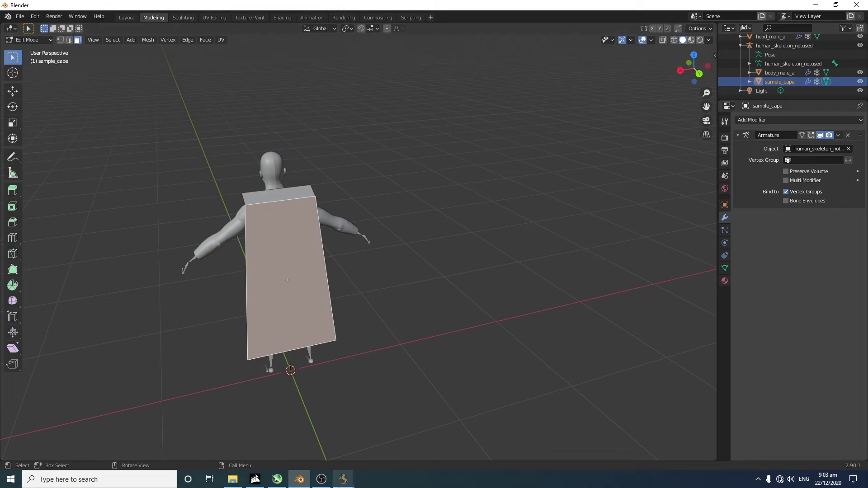
Switch back to the Cloth Editor window showing sample_cape
mouse_move(343, 478)
click(429, 427)
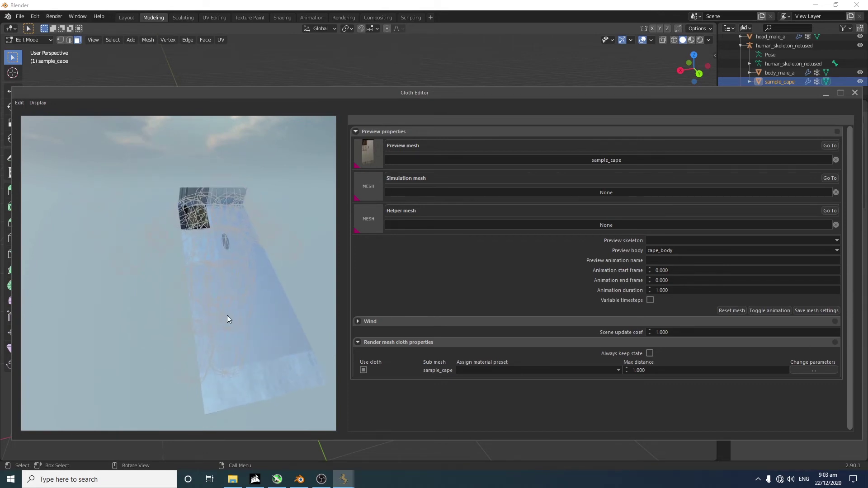
Save the mesh settings for sample_cape and reset the mesh to restart its cloth simulation over the collision body
scroll(227, 316, up, 3)
scroll(228, 316, down, 4)
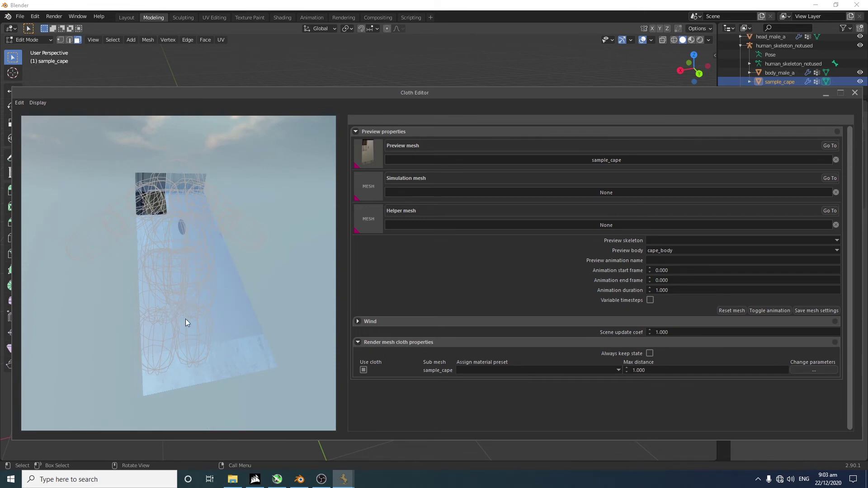
scroll(194, 333, up, 3)
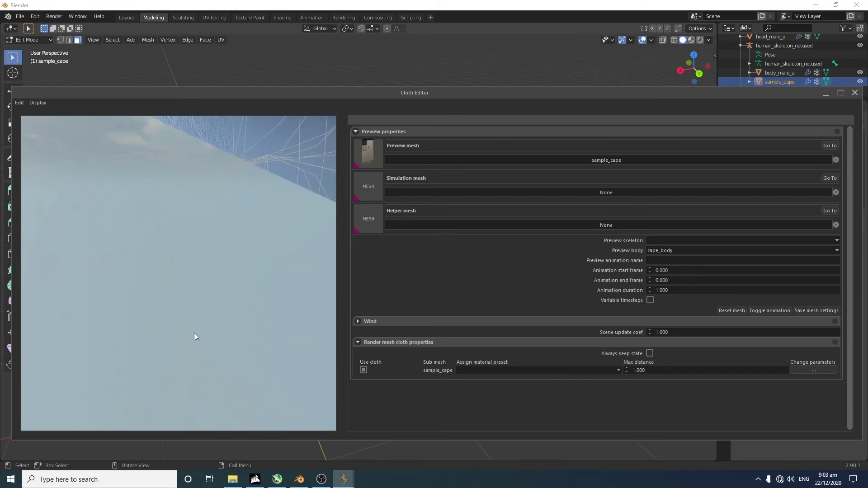
scroll(194, 333, down, 3)
middle_drag(181, 324, 237, 316)
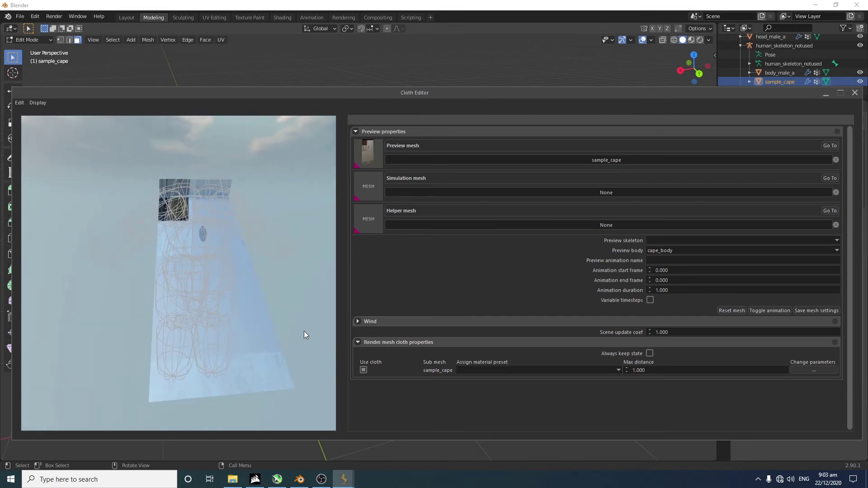
click(817, 311)
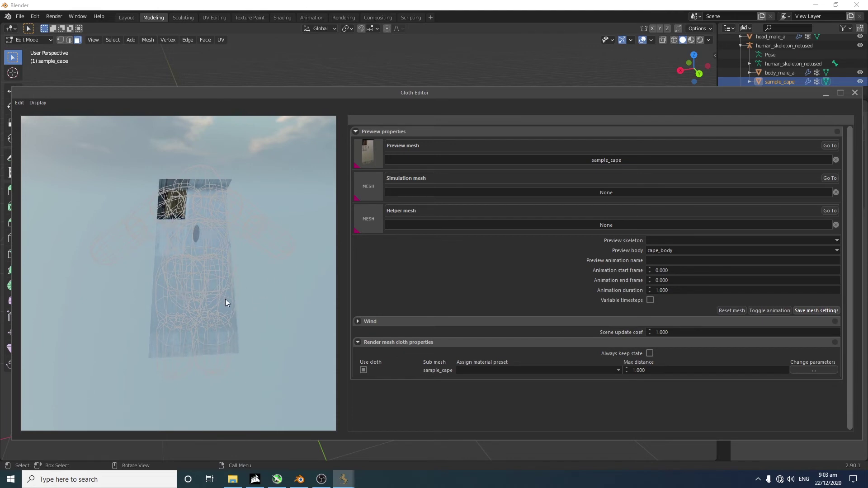
drag(225, 299, 90, 367)
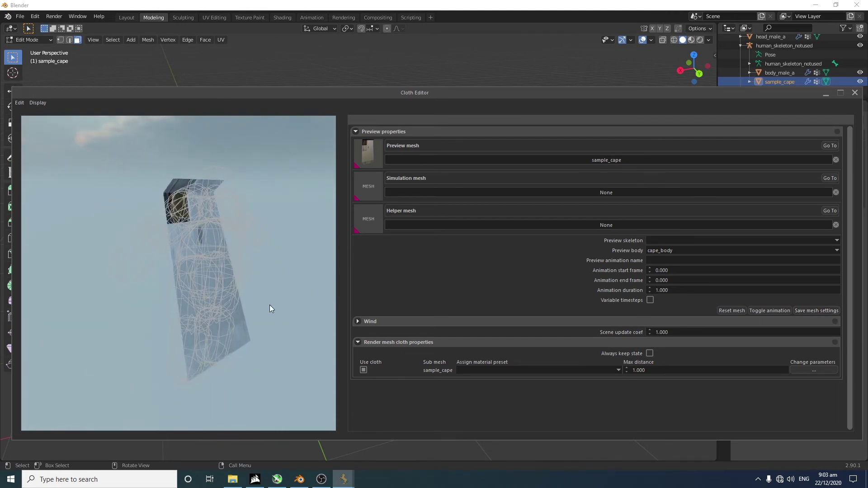
click(728, 311)
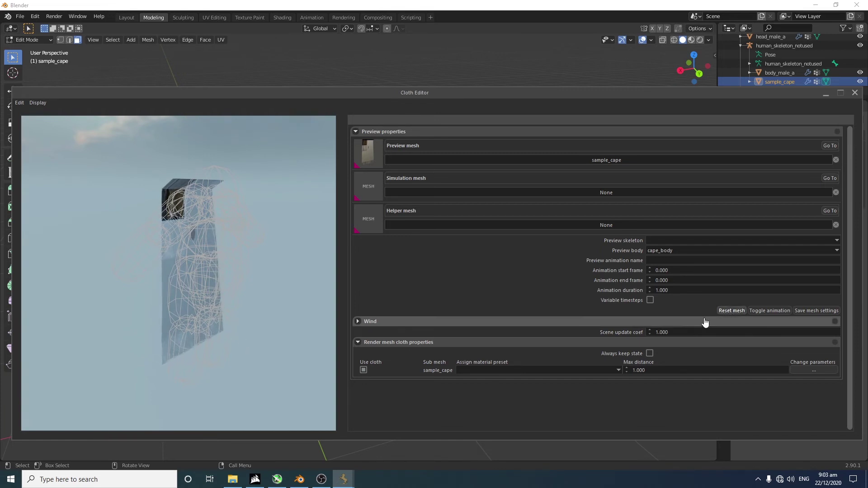
Set the preview mesh to sturgian_lamellar_gambeson_heavy
click(492, 161)
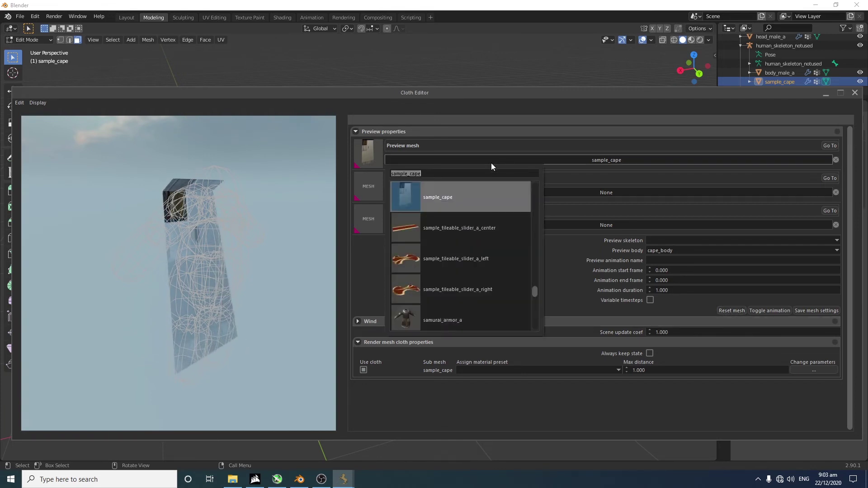
text(stu)
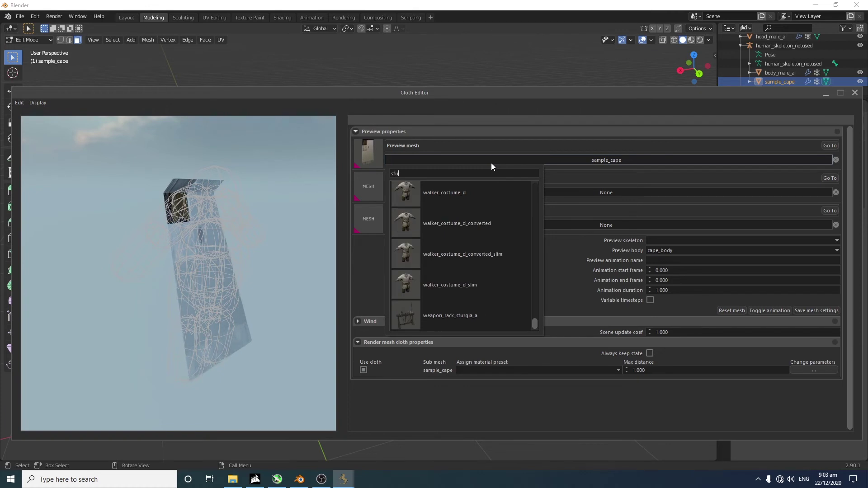
text(rgian)
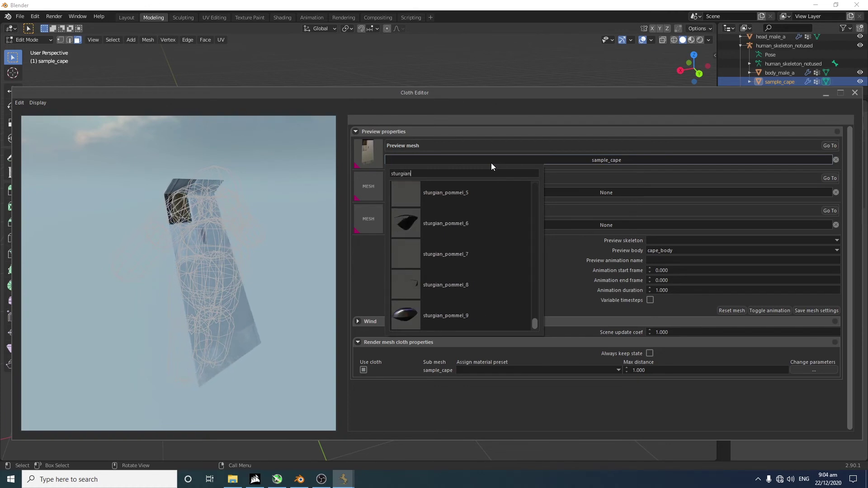
text(_lame)
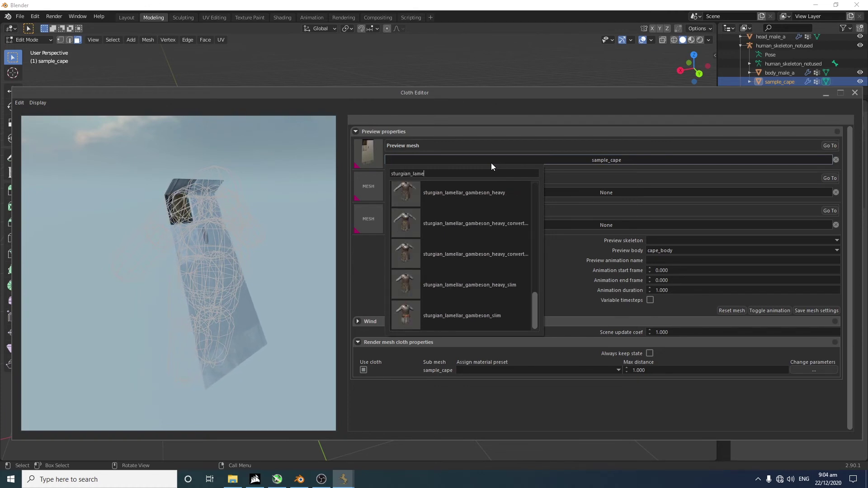
click(488, 202)
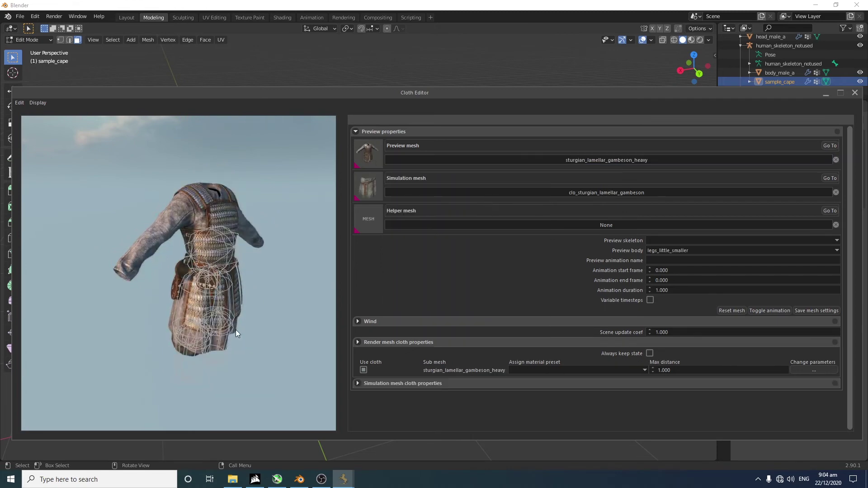
Examine the gambeson's lower skirt against its leg collision wireframe and reset the mesh to check the cloth behaviour
middle_drag(270, 296, 259, 289)
scroll(260, 288, up, 5)
scroll(253, 316, down, 4)
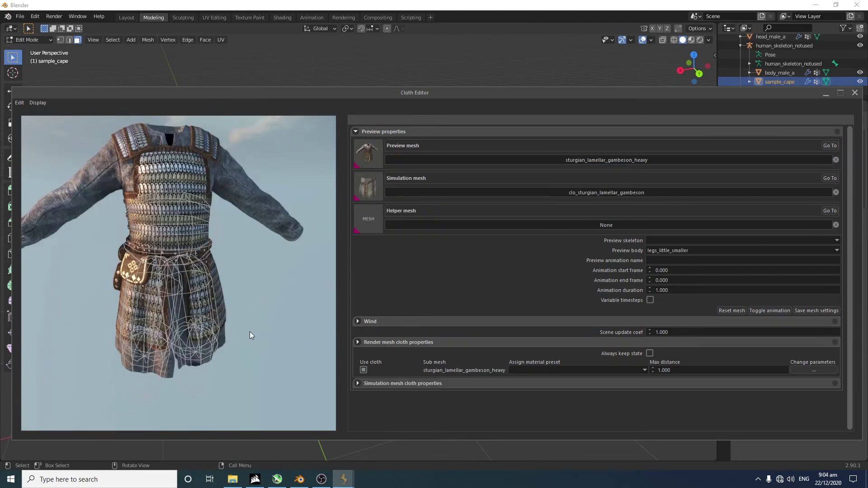
middle_drag(249, 332, 248, 326)
scroll(201, 243, up, 3)
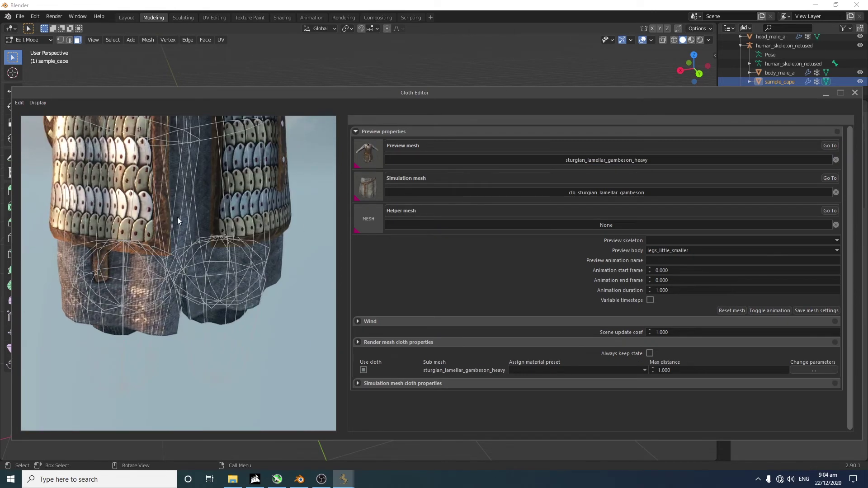
scroll(227, 264, down, 5)
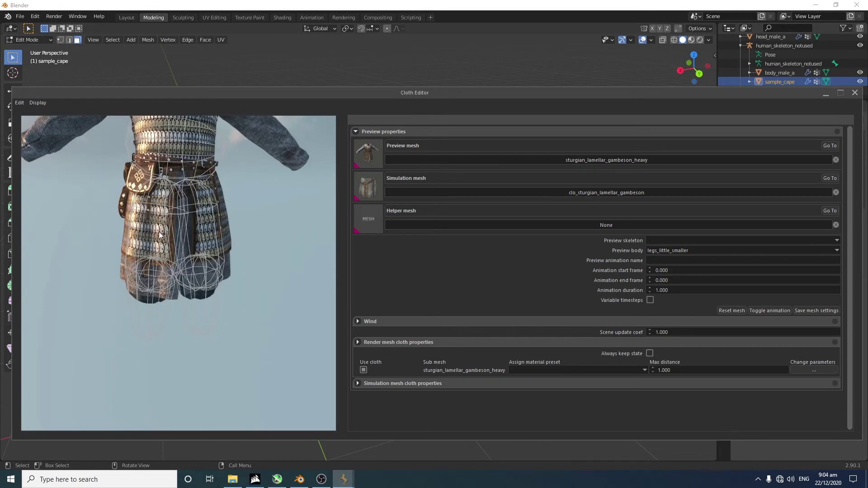
click(732, 310)
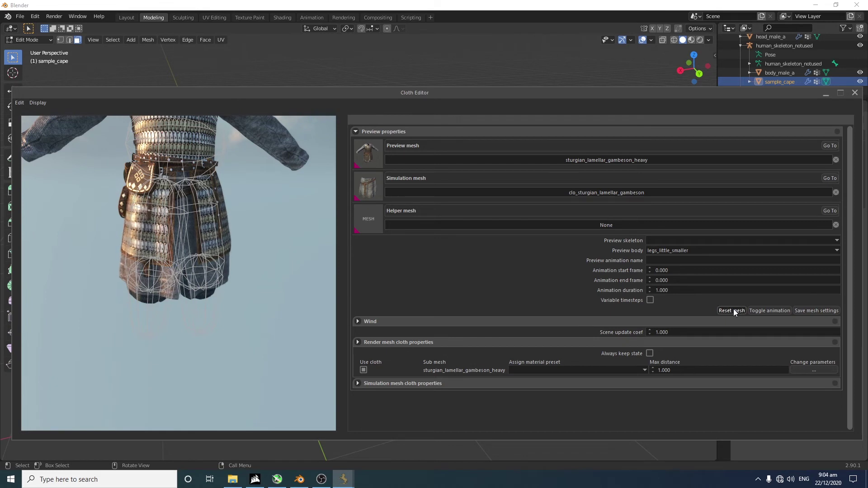
scroll(221, 265, up, 2)
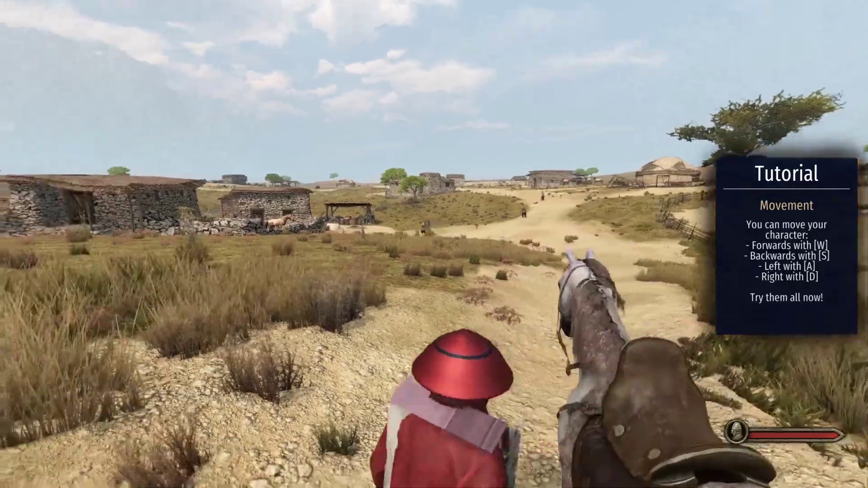
key(s)
key(a)
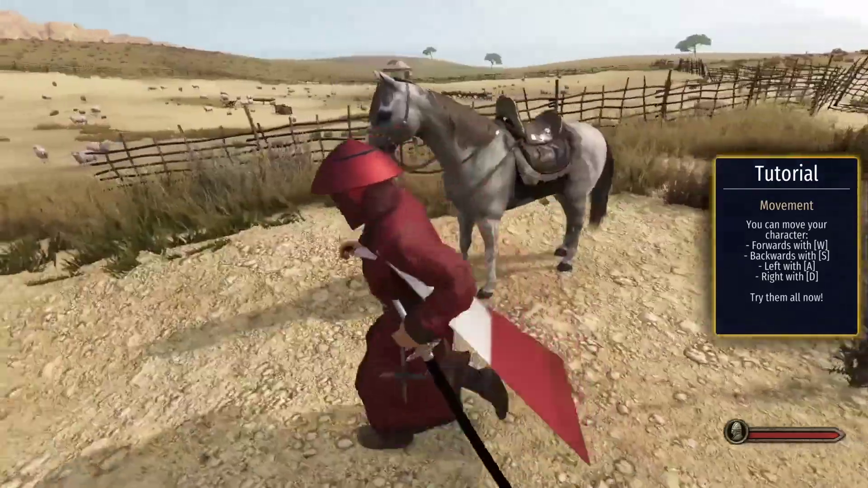
key(w)
key(d)
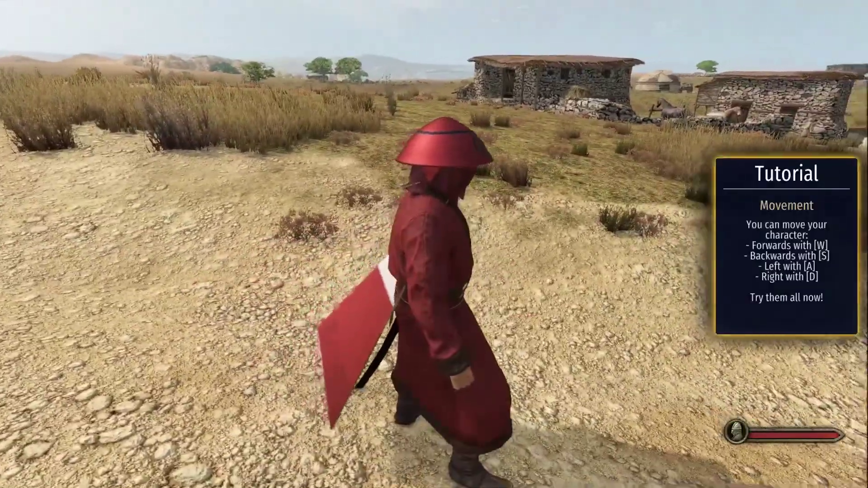
key(w)
key(a)
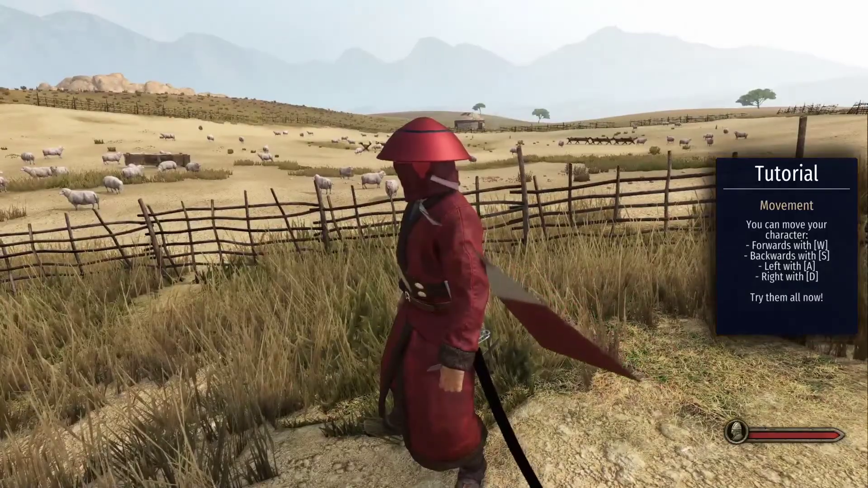
key(w)
key(d)
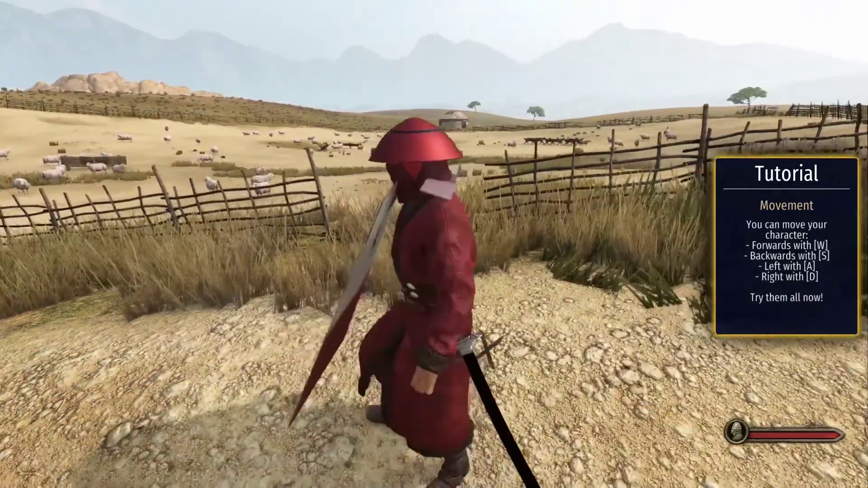
key(w)
key(d)
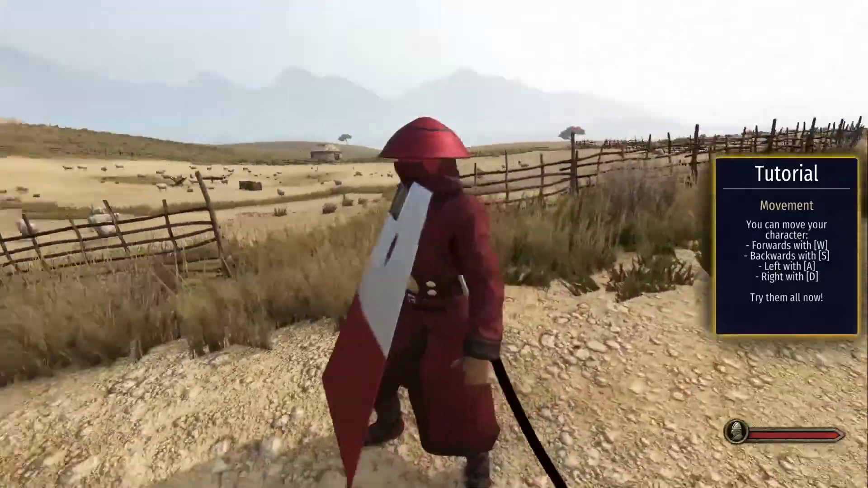
key(w)
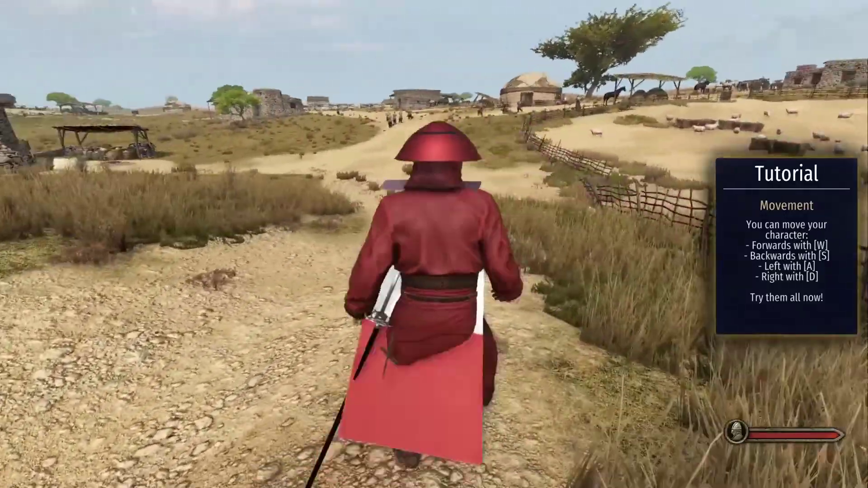
key(a)
key(w)
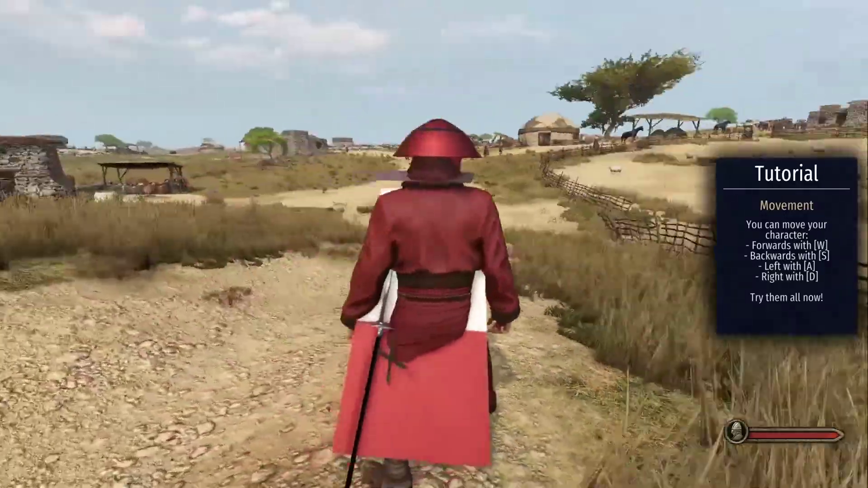
key(w)
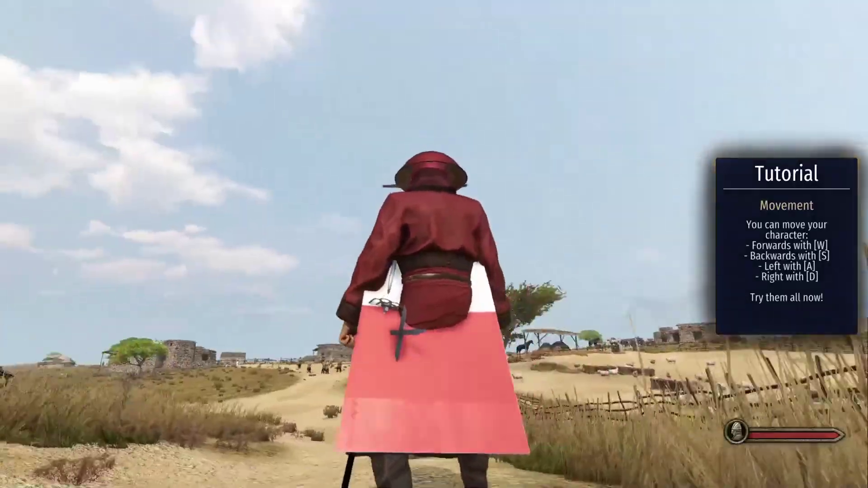
key(w)
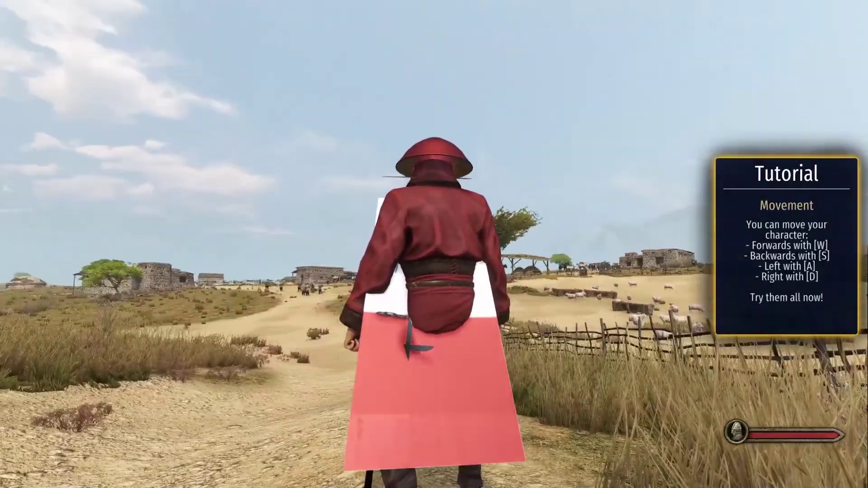
key(w)
key(a)
key(s)
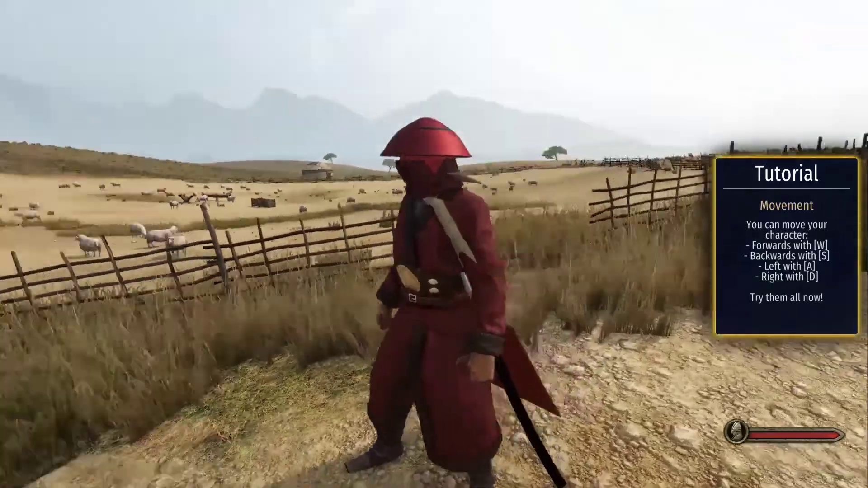
key(a)
key(w)
key(d)
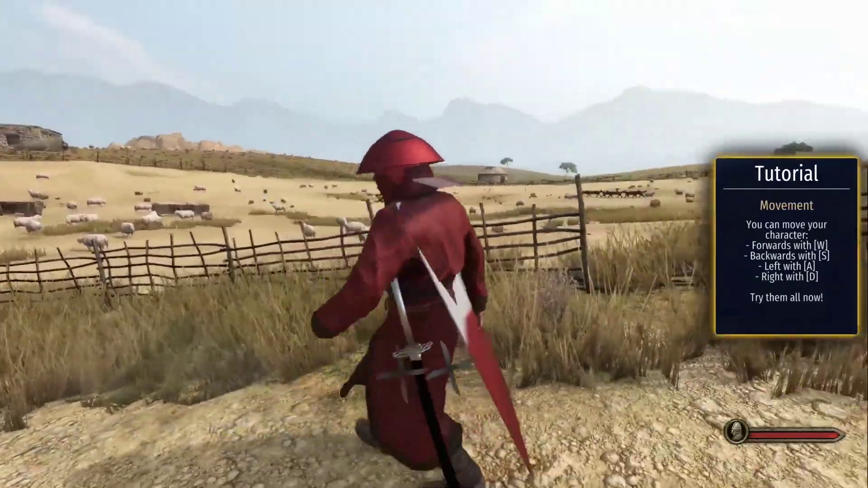
key(w)
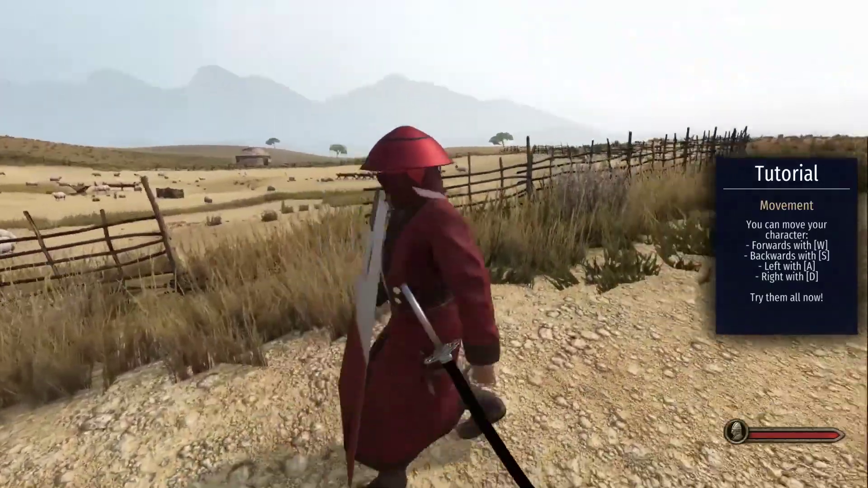
key(a)
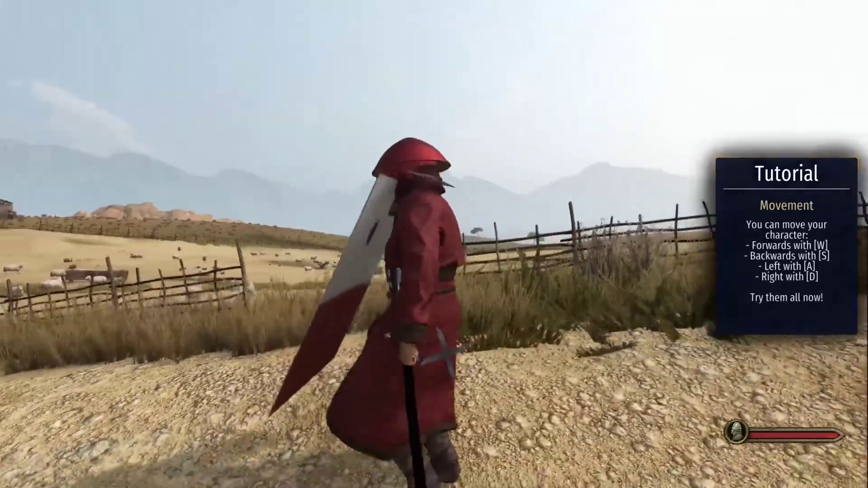
key(d)
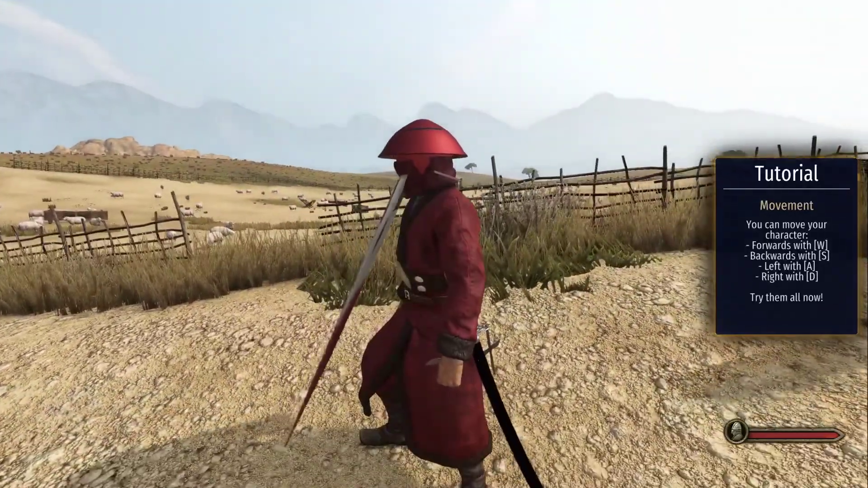
key(w)
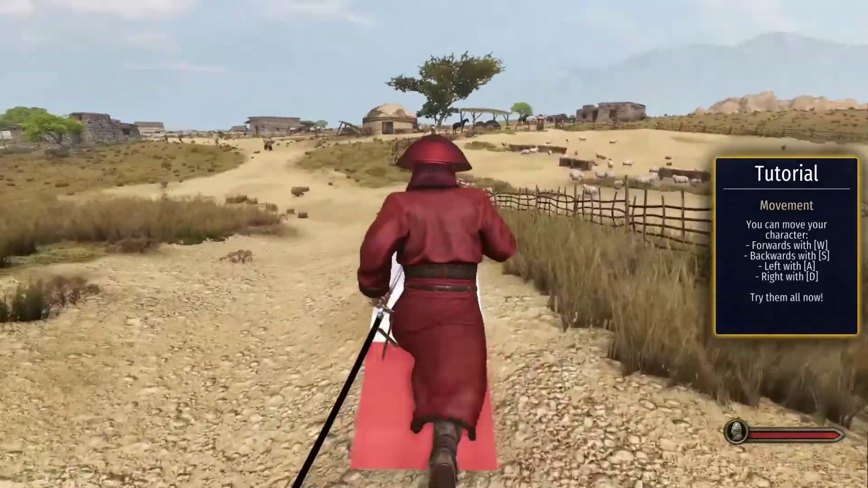
key(w)
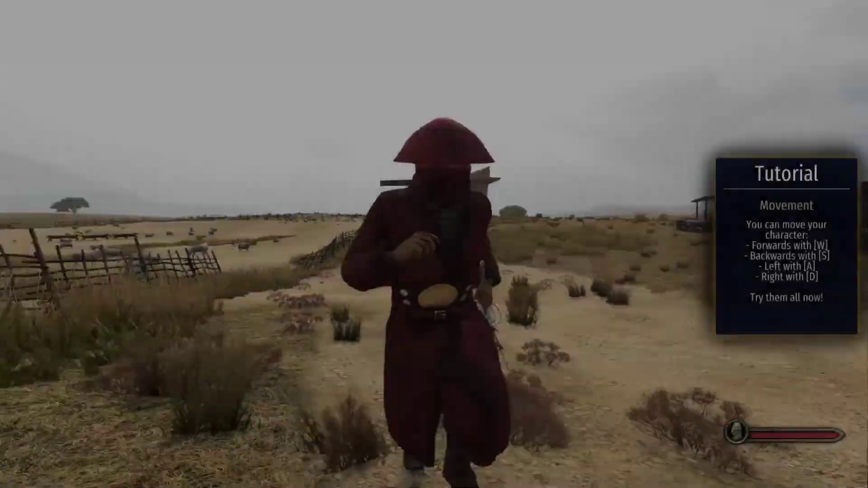
key(a)
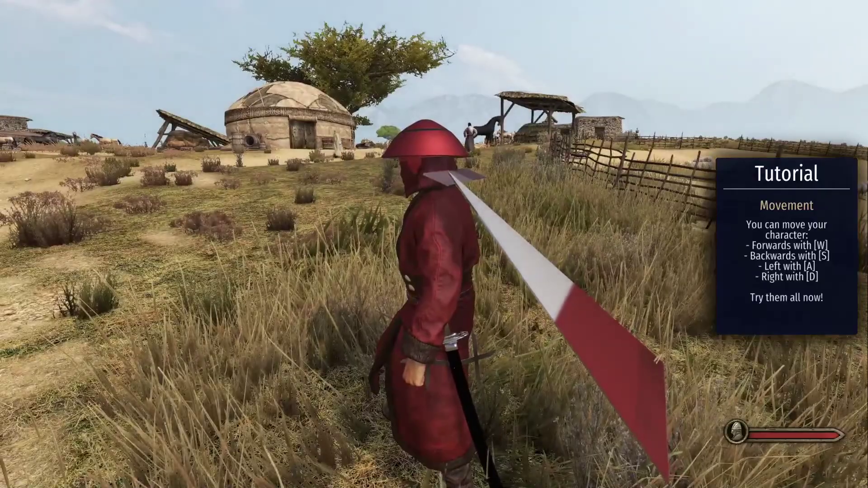
key(w)
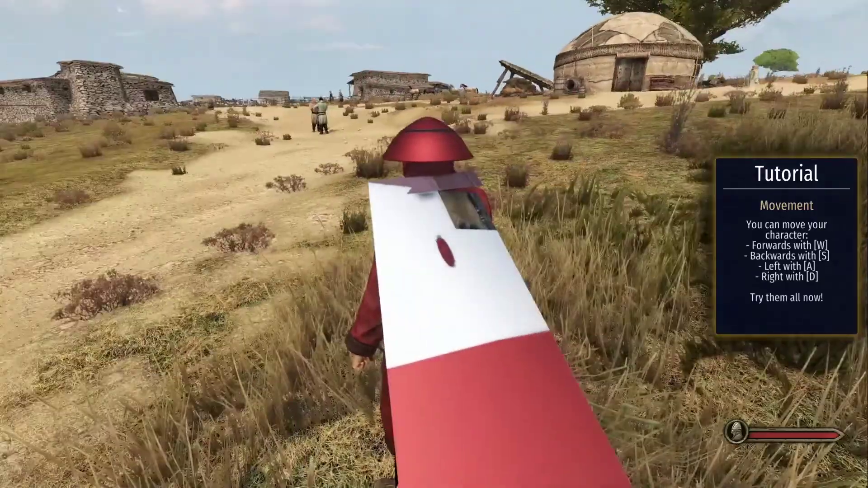
key(d)
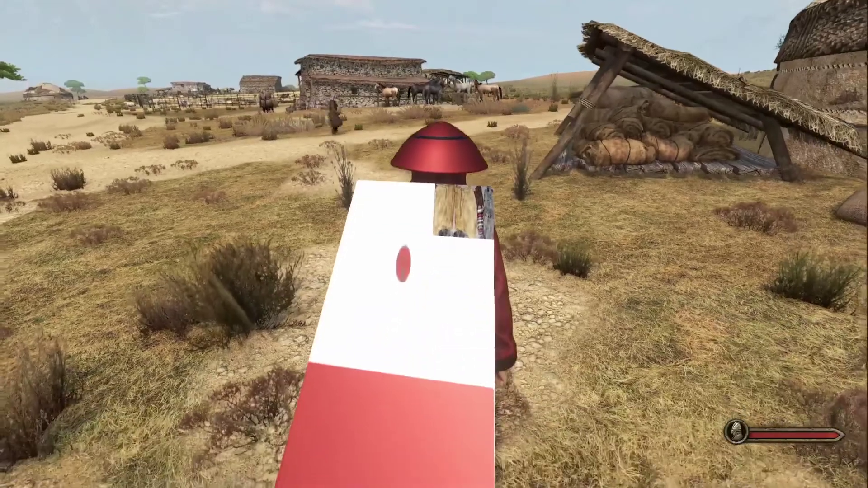
key(space)
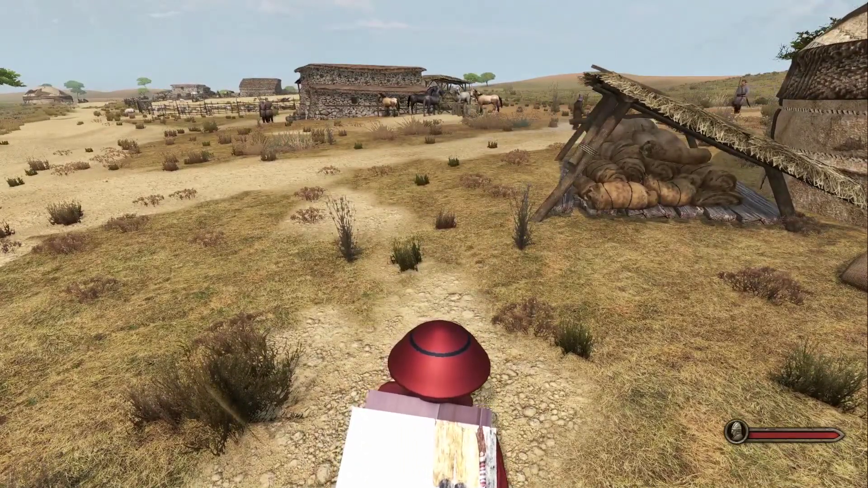
key(w)
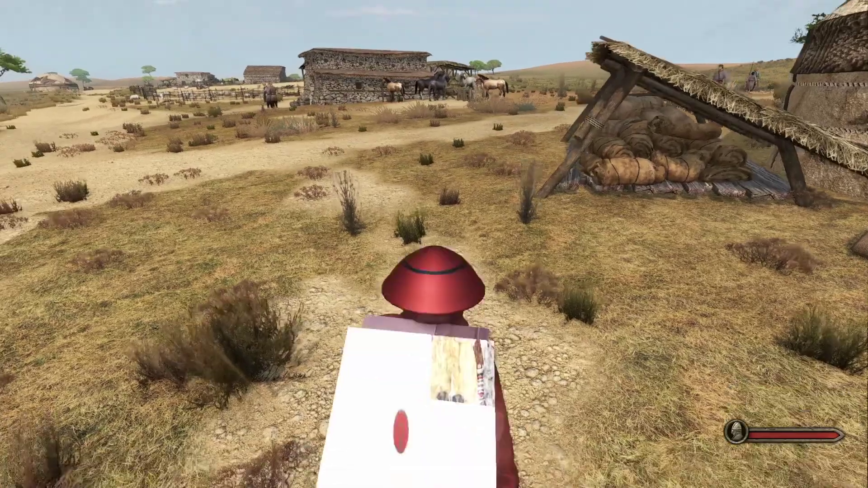
key(w)
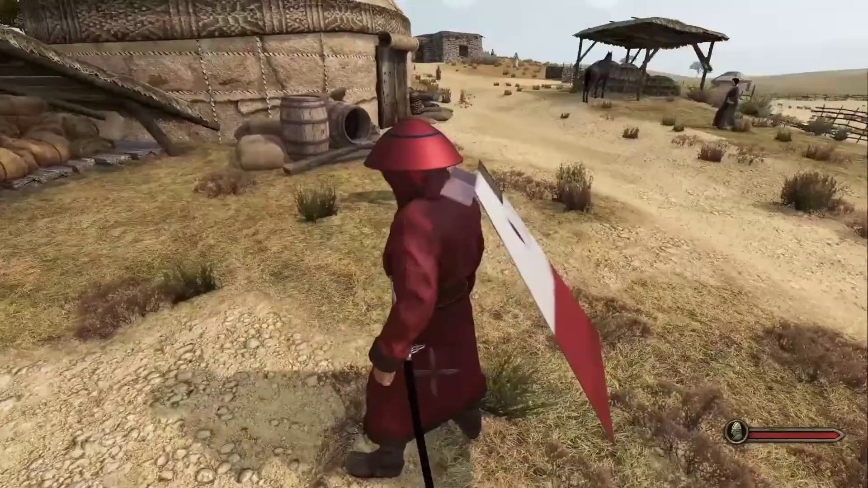
key(w)
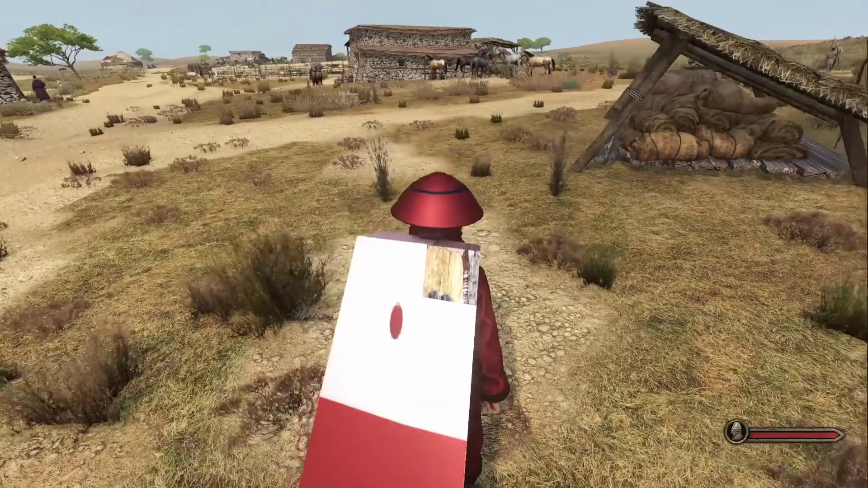
key(space)
key(w)
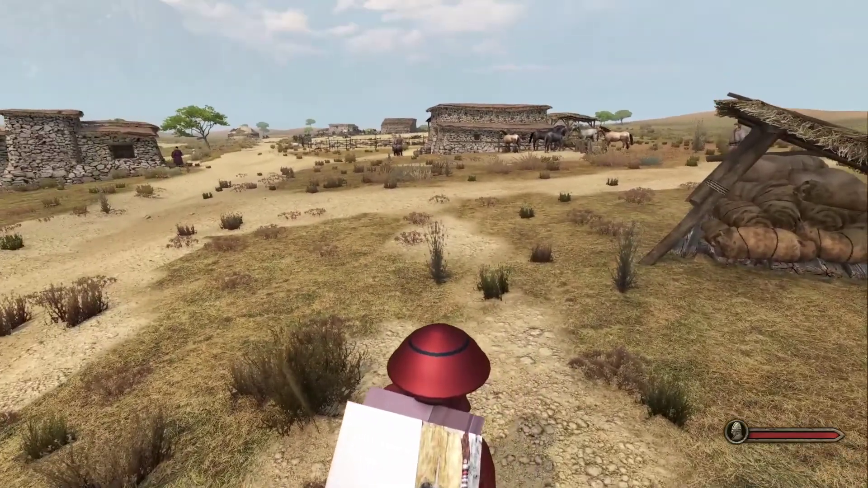
key(w)
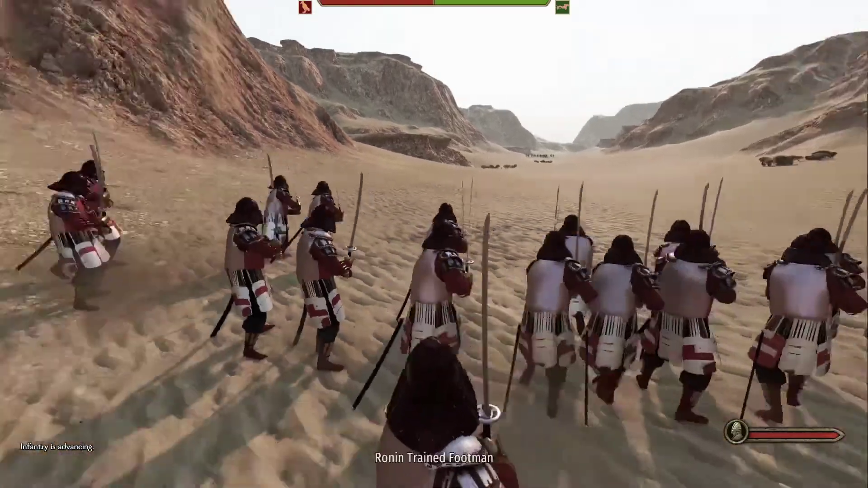
key(alt)
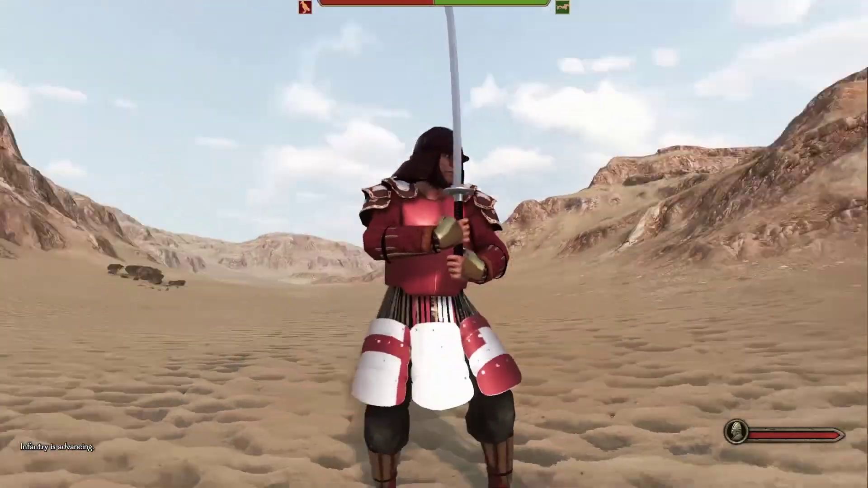